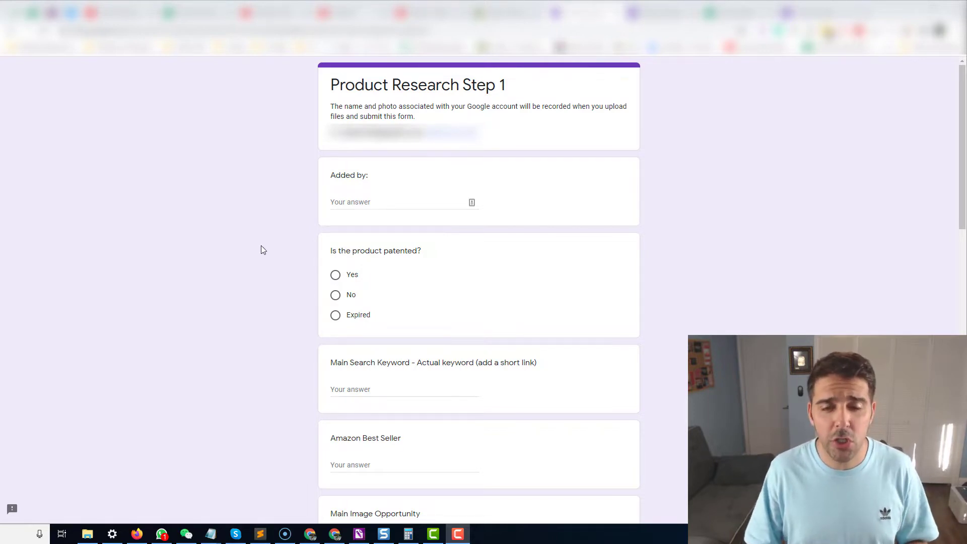
Review the Product Research Step 1 form's questions and the matching columns in the Excel Checklist spreadsheet
{"action": "scroll", "coordinate": [261, 243], "scroll_direction": "down", "scroll_amount": 1}
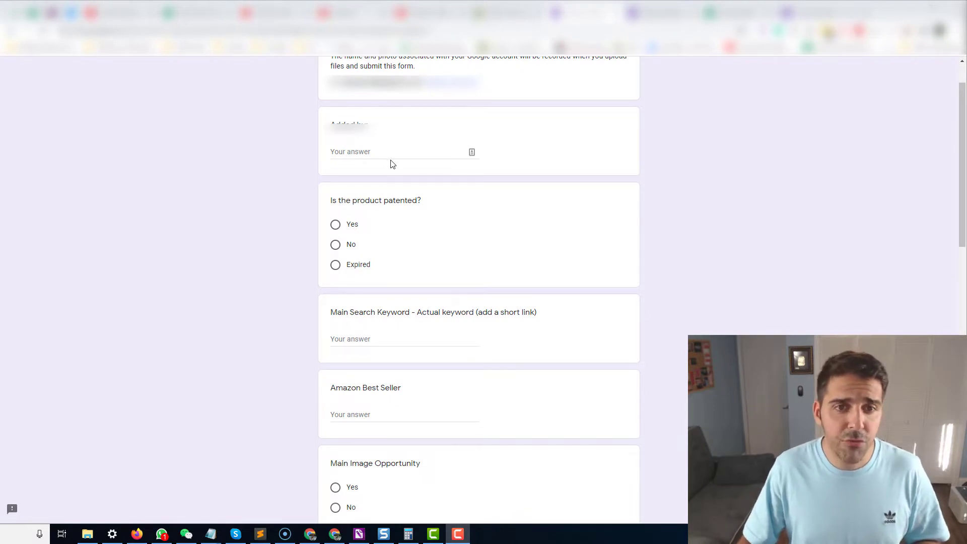
{"action": "left_click", "coordinate": [342, 157]}
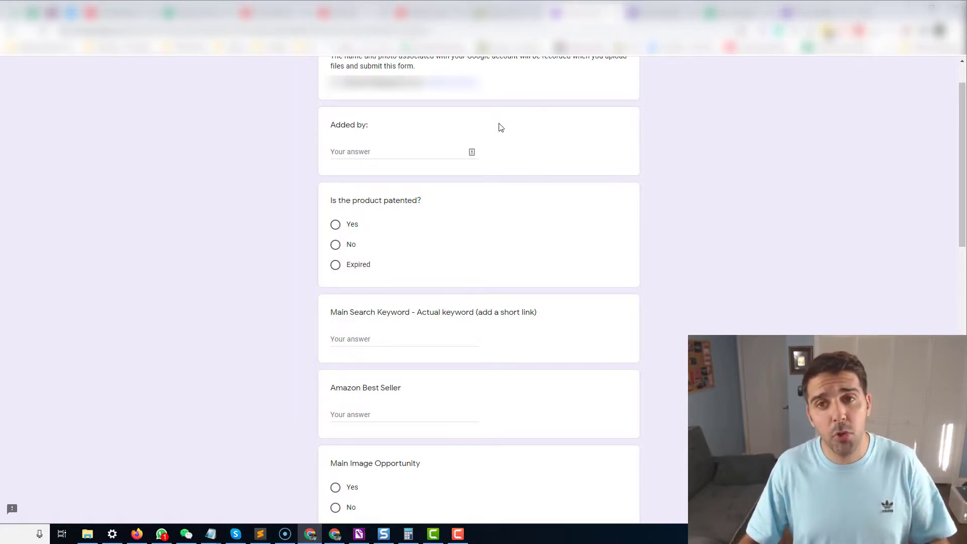
{"action": "left_click", "coordinate": [725, 12]}
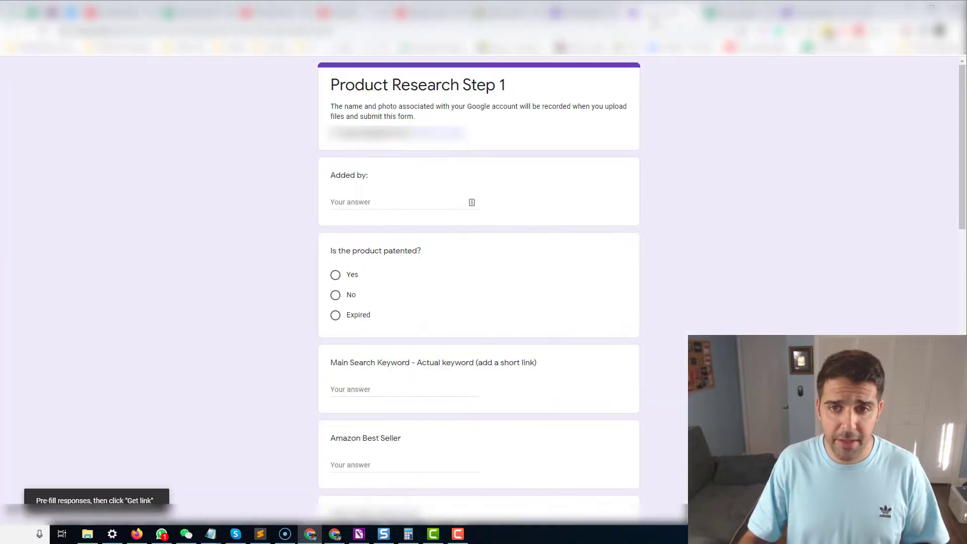
{"action": "left_click", "coordinate": [651, 16]}
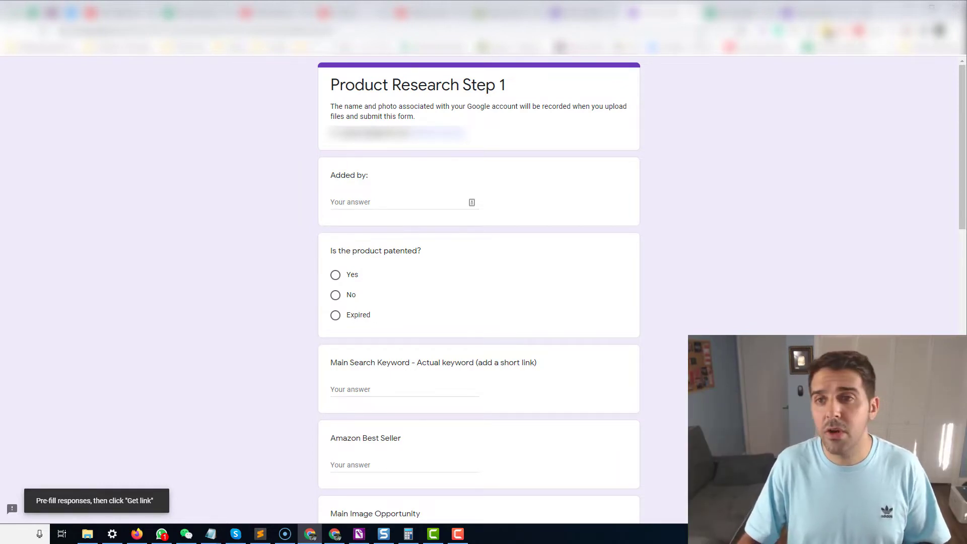
{"action": "left_click", "coordinate": [727, 13]}
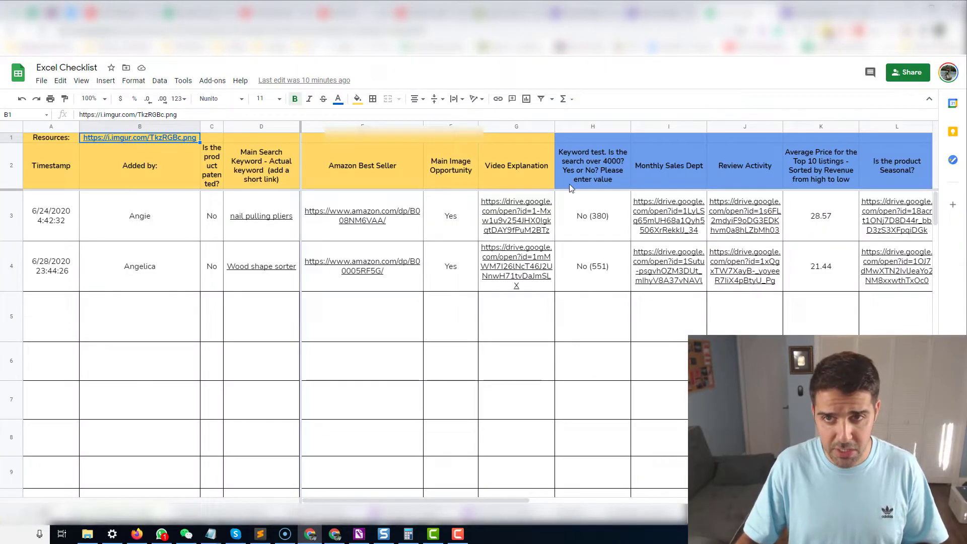
{"action": "left_click", "coordinate": [660, 13]}
{"action": "scroll", "coordinate": [332, 258], "scroll_direction": "down", "scroll_amount": 3}
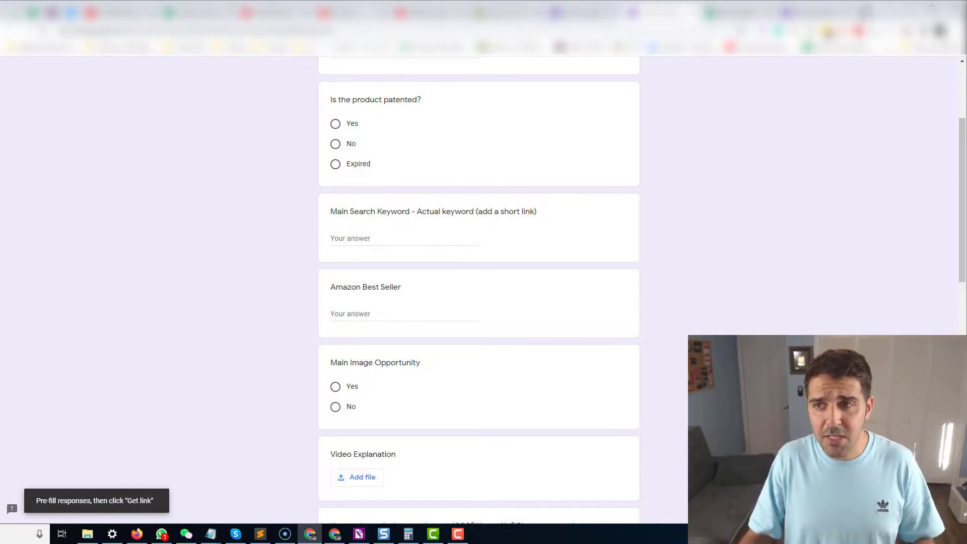
Open a new incognito browser window and load the Amazon home page
{"action": "left_click", "coordinate": [954, 33]}
{"action": "left_click", "coordinate": [908, 69]}
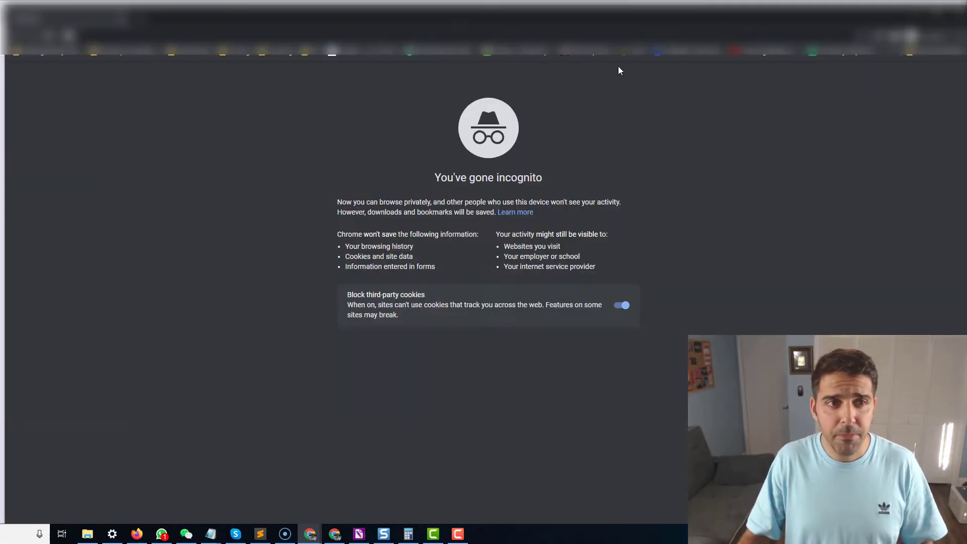
{"action": "type", "text": "a"}
{"action": "key", "text": "Return"}
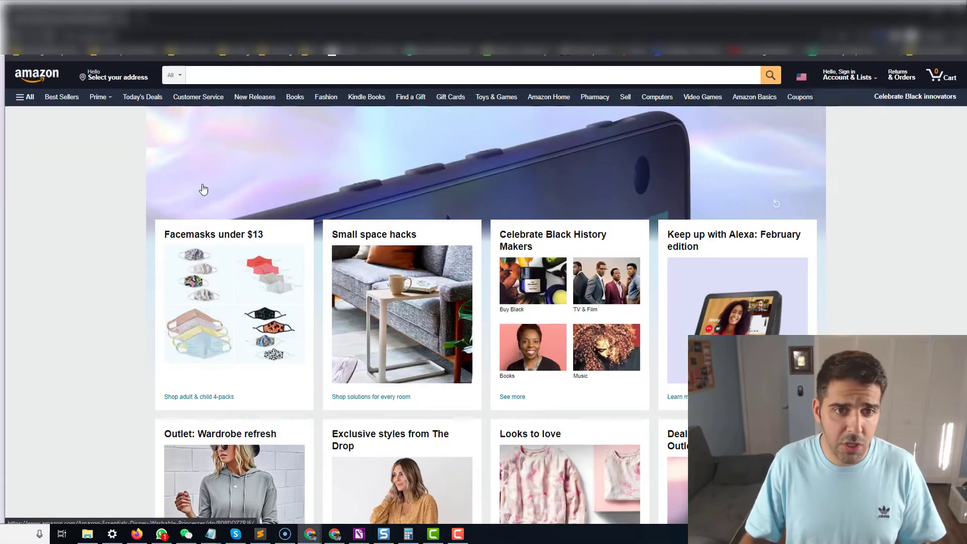
Search Amazon for "hair towel"
{"action": "left_click", "coordinate": [243, 75]}
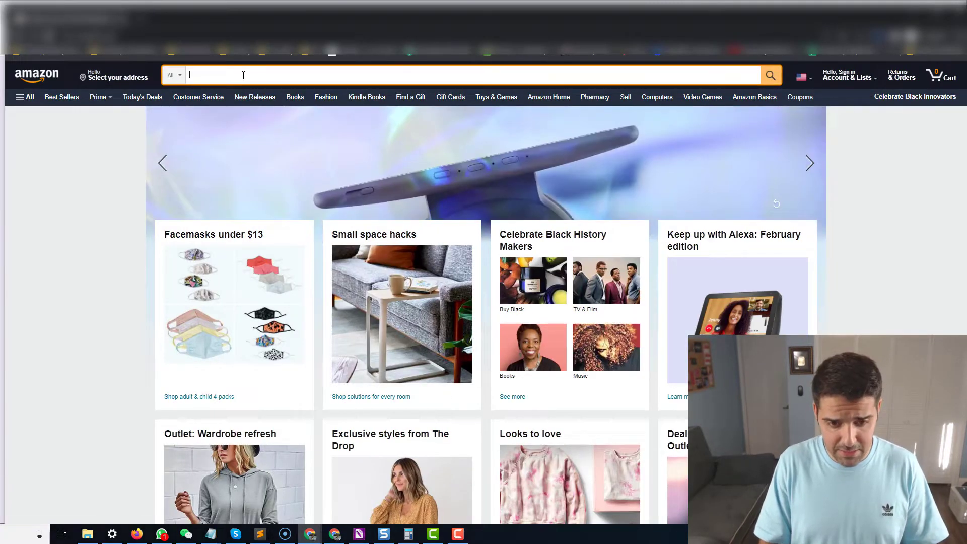
{"action": "type", "text": "hair towk"}
{"action": "key", "text": "Return"}
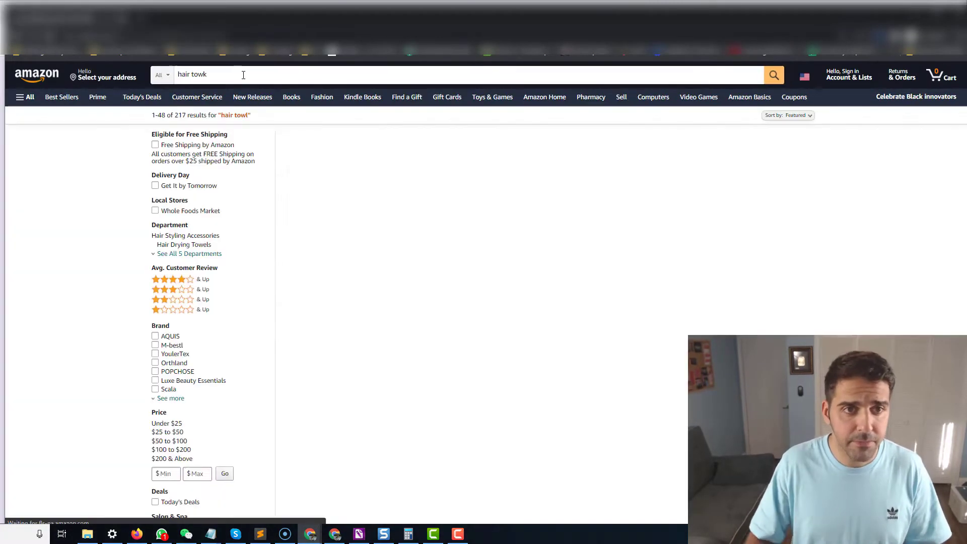
{"action": "left_click", "coordinate": [244, 75]}
{"action": "type", "text": "el"}
{"action": "key", "text": "Return"}
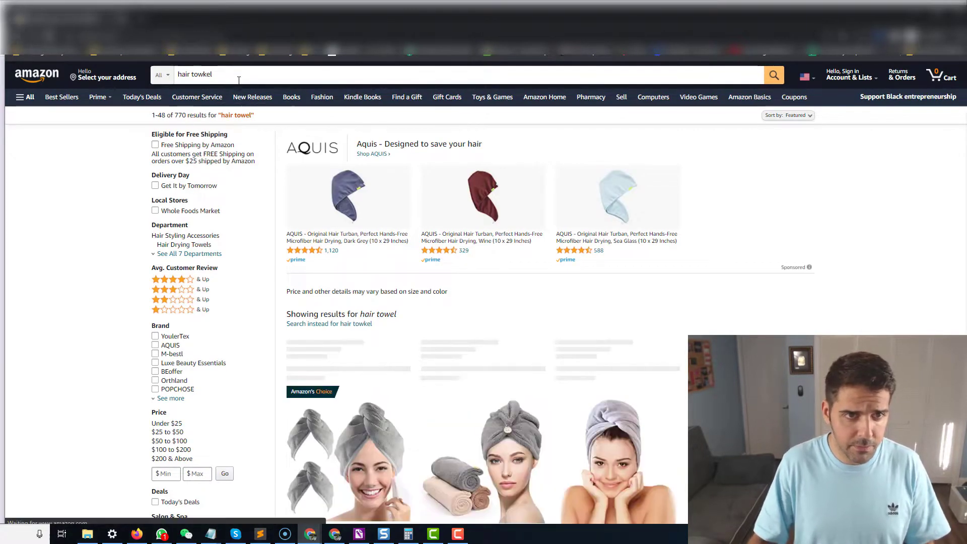
{"action": "left_click", "coordinate": [240, 75]}
{"action": "key", "text": "BackSpace"}
{"action": "key", "text": "BackSpace"}
{"action": "key", "text": "BackSpace"}
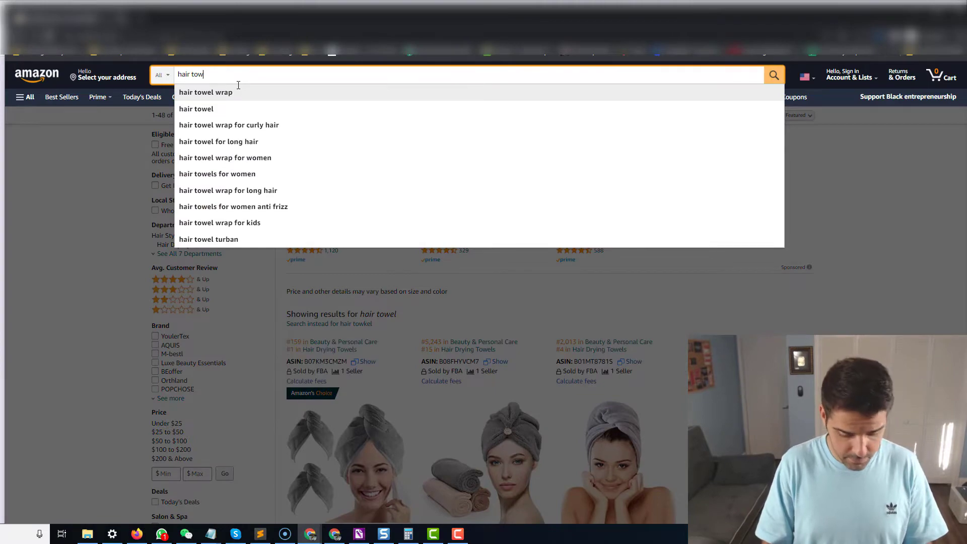
{"action": "type", "text": "el"}
{"action": "key", "text": "Return"}
Open the Amazon's Choice YoulerTex microfiber hair towel wrap listing from the search results
{"action": "scroll", "coordinate": [348, 264], "scroll_direction": "down", "scroll_amount": 4}
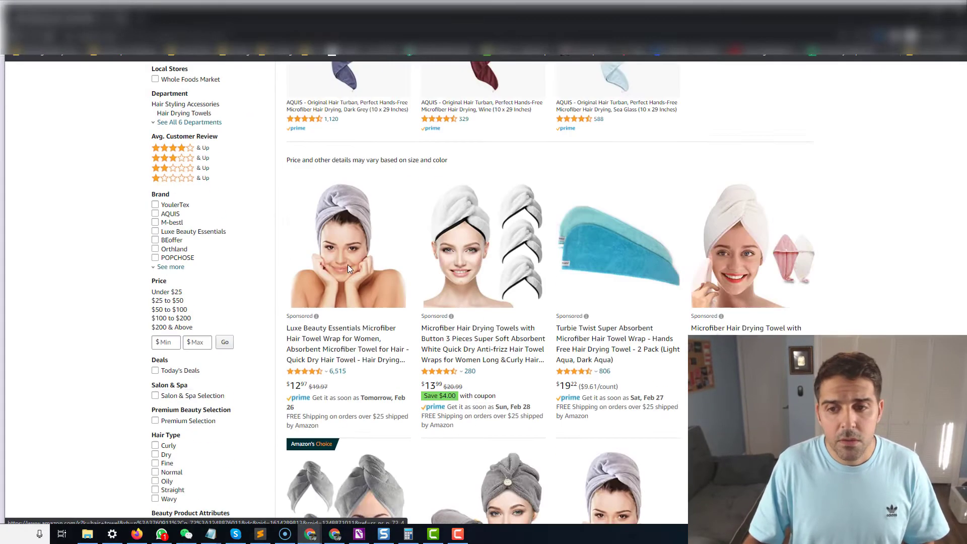
{"action": "scroll", "coordinate": [584, 350], "scroll_direction": "down", "scroll_amount": 5}
{"action": "left_click", "coordinate": [347, 308]}
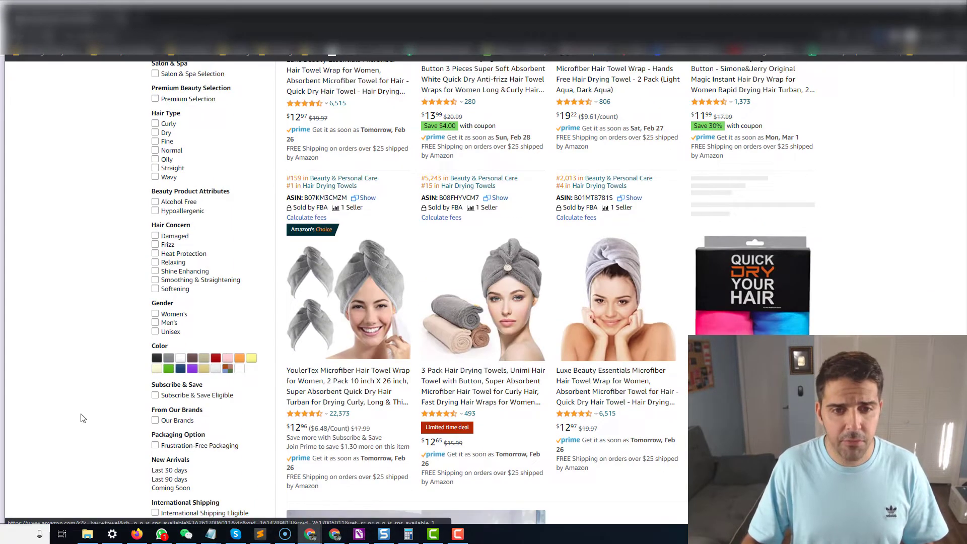
Open the Helium 10 Cerebro keyword report for the YoulerTex listing
{"action": "scroll", "coordinate": [151, 386], "scroll_direction": "down", "scroll_amount": 10}
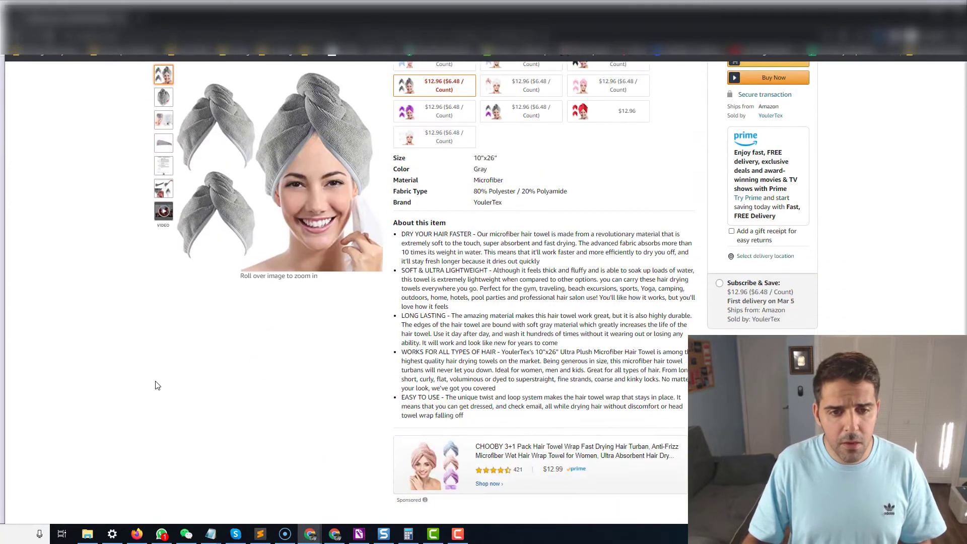
{"action": "scroll", "coordinate": [157, 380], "scroll_direction": "down", "scroll_amount": 12}
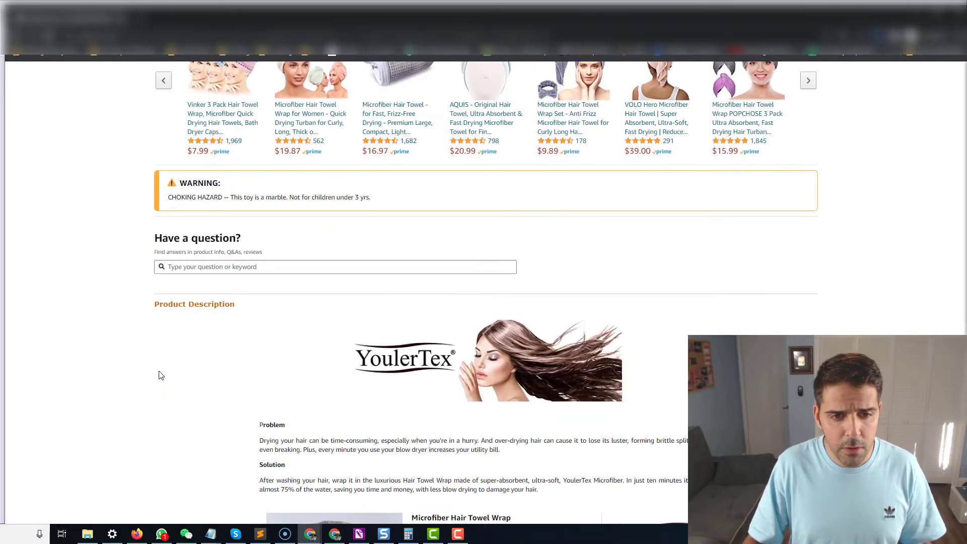
{"action": "scroll", "coordinate": [157, 373], "scroll_direction": "up", "scroll_amount": 7}
{"action": "scroll", "coordinate": [584, 252], "scroll_direction": "up", "scroll_amount": 10}
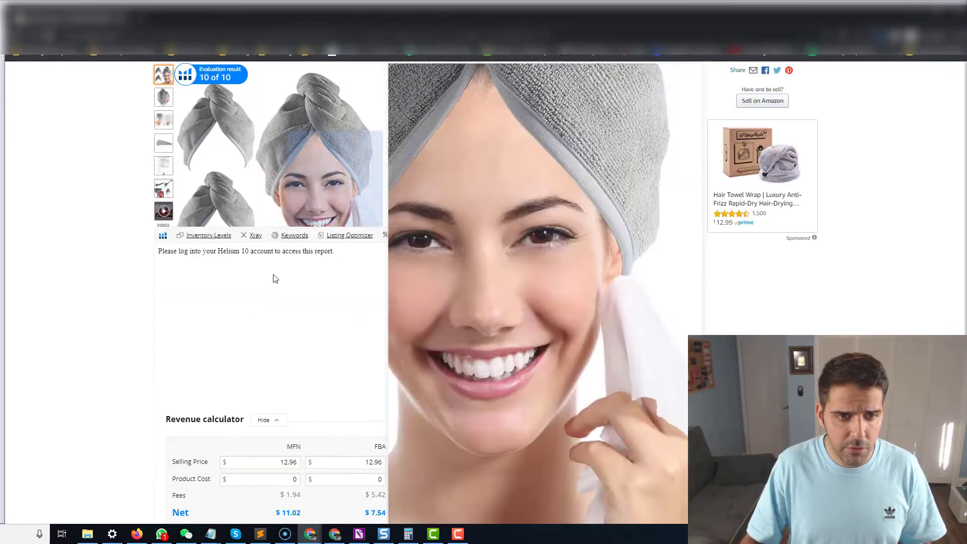
{"action": "left_click", "coordinate": [293, 236]}
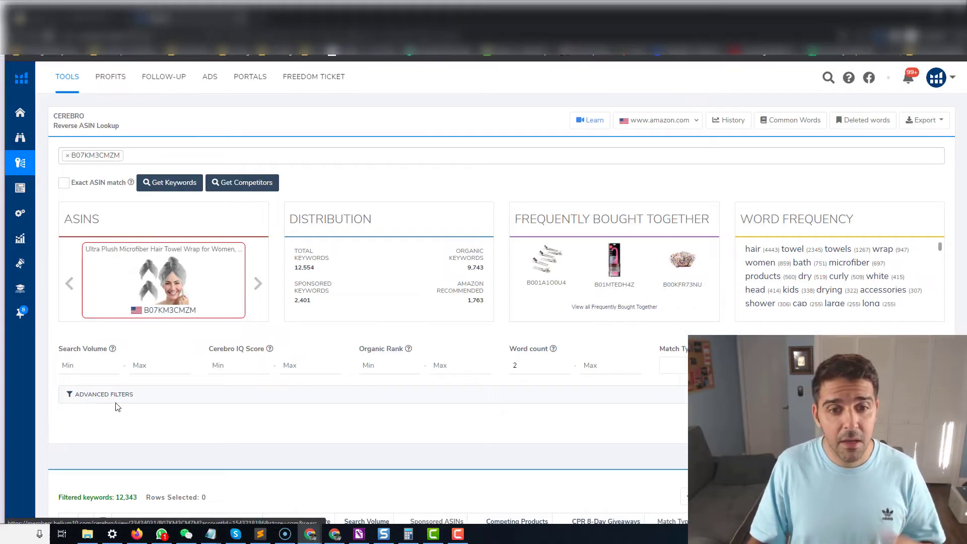
Filter the Cerebro keywords to an organic rank from 1 to 10
{"action": "scroll", "coordinate": [247, 375], "scroll_direction": "down", "scroll_amount": 2}
{"action": "left_click", "coordinate": [368, 263]}
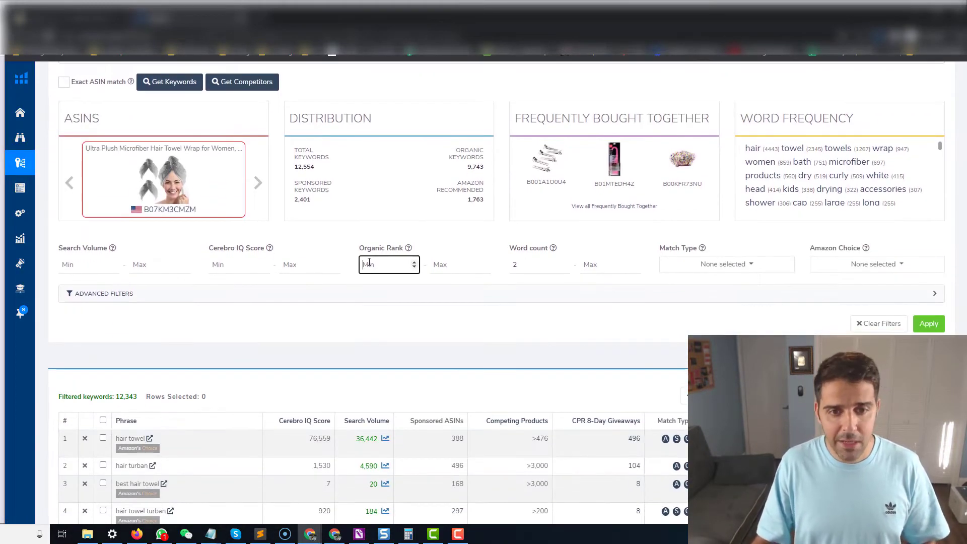
{"action": "type", "text": "1"}
{"action": "key", "text": "Tab"}
{"action": "type", "text": "10"}
{"action": "key", "text": "Return"}
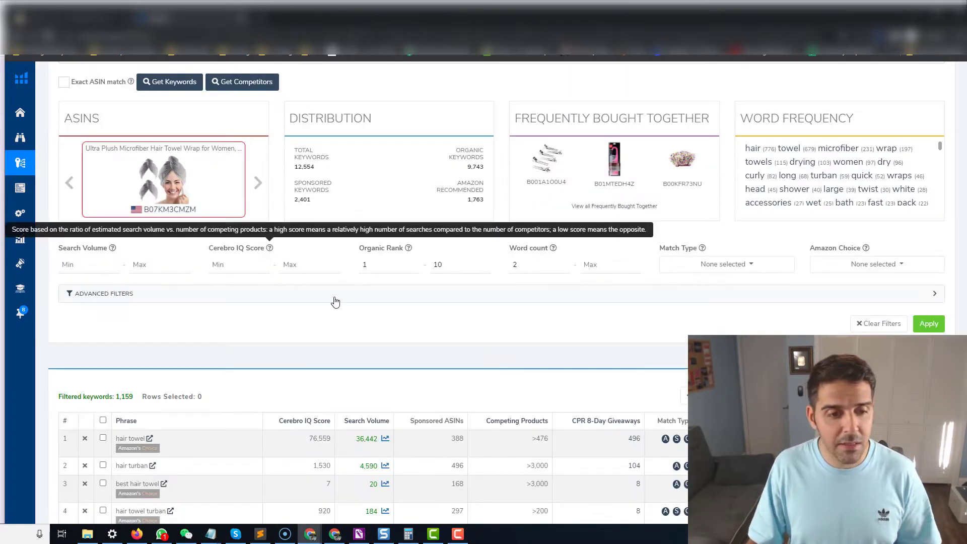
Sort the filtered keywords by search volume from high to low
{"action": "scroll", "coordinate": [333, 301], "scroll_direction": "down", "scroll_amount": 1}
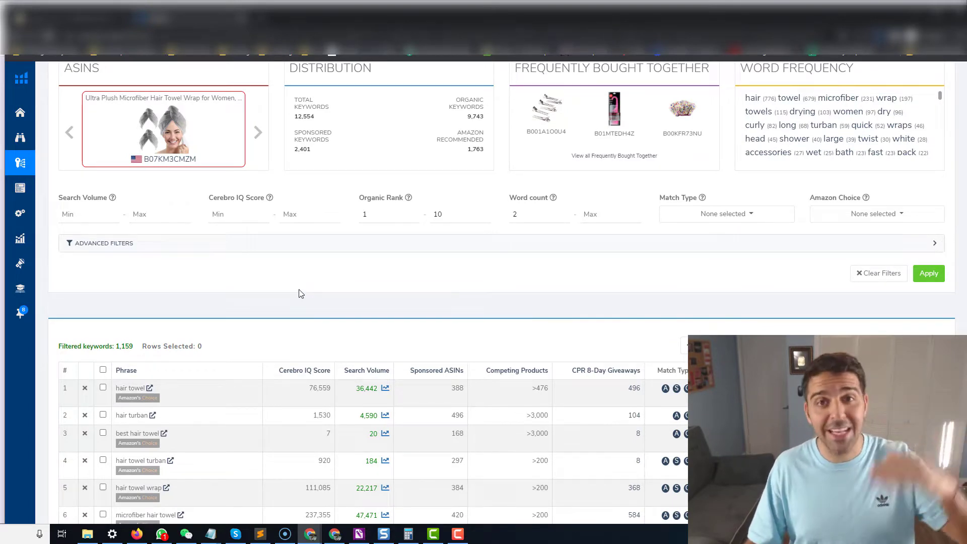
{"action": "scroll", "coordinate": [299, 264], "scroll_direction": "down", "scroll_amount": 2}
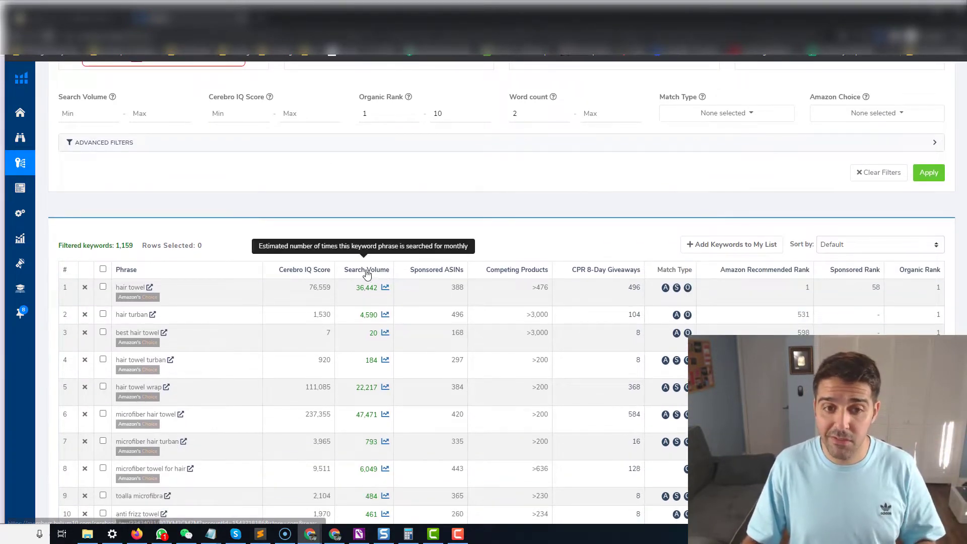
{"action": "left_click", "coordinate": [369, 271]}
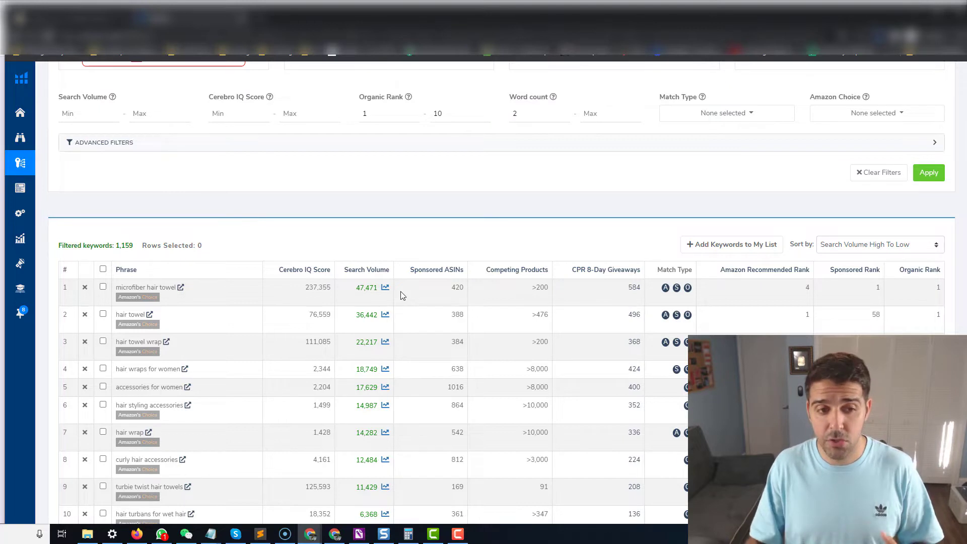
Copy the top phrase "microfiber hair towel" into the Main Search Keyword answer of the Product Research Step 1 form
{"action": "triple_click", "coordinate": [143, 286]}
{"action": "key", "text": "ctrl+c"}
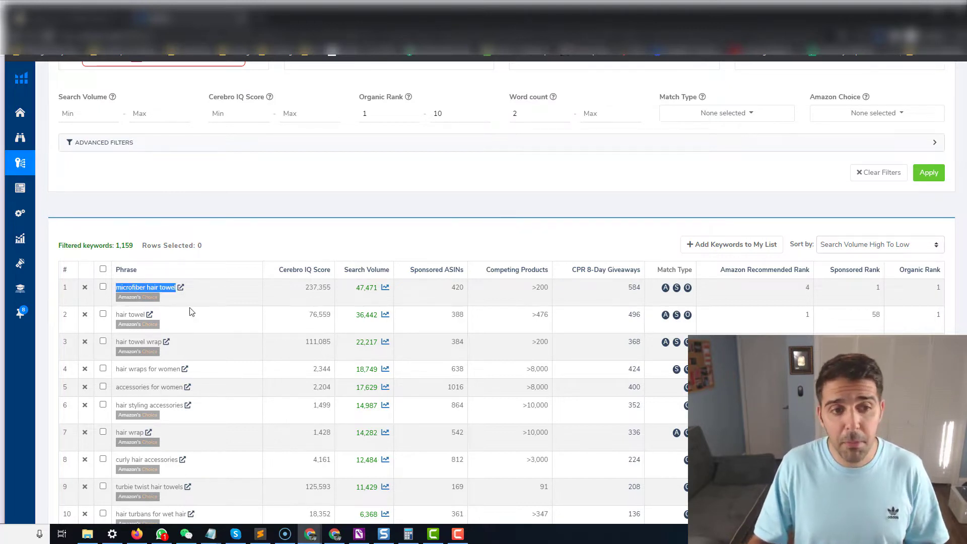
{"action": "key", "text": "alt+Tab"}
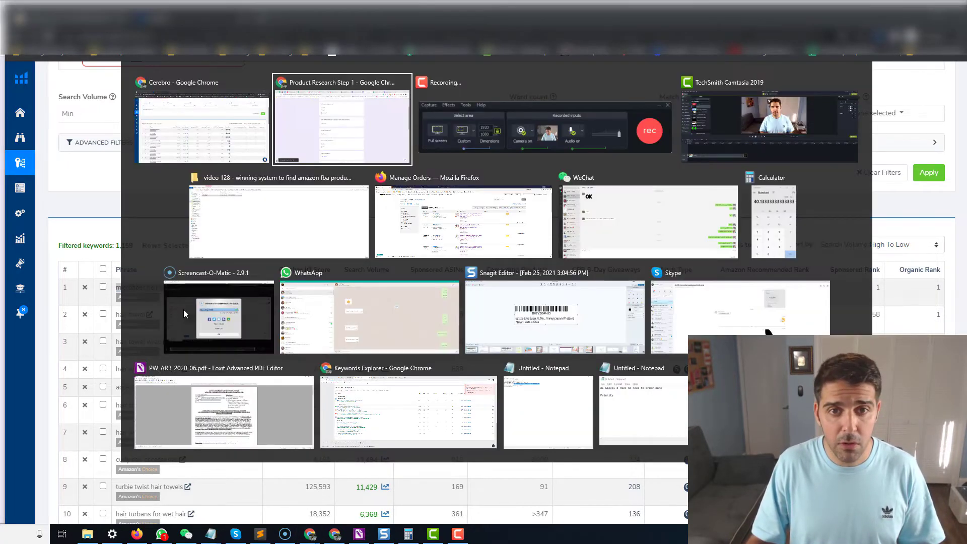
{"action": "left_click", "coordinate": [379, 236]}
{"action": "key", "text": "ctrl+v"}
{"action": "left_click", "coordinate": [261, 258]}
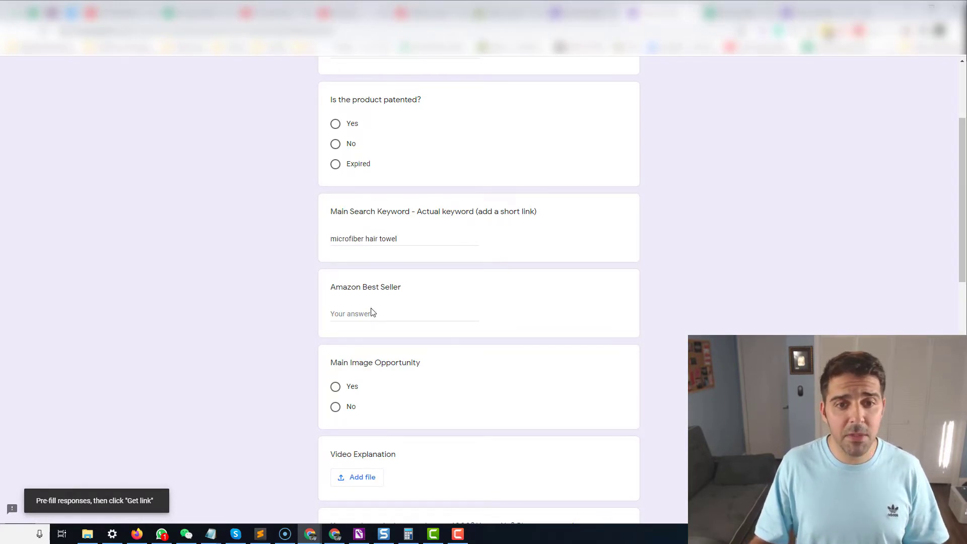
Go back from the YoulerTex listing to Amazon's hair towel search results and run Helium 10 Xray on them
{"action": "key", "text": "alt+Tab"}
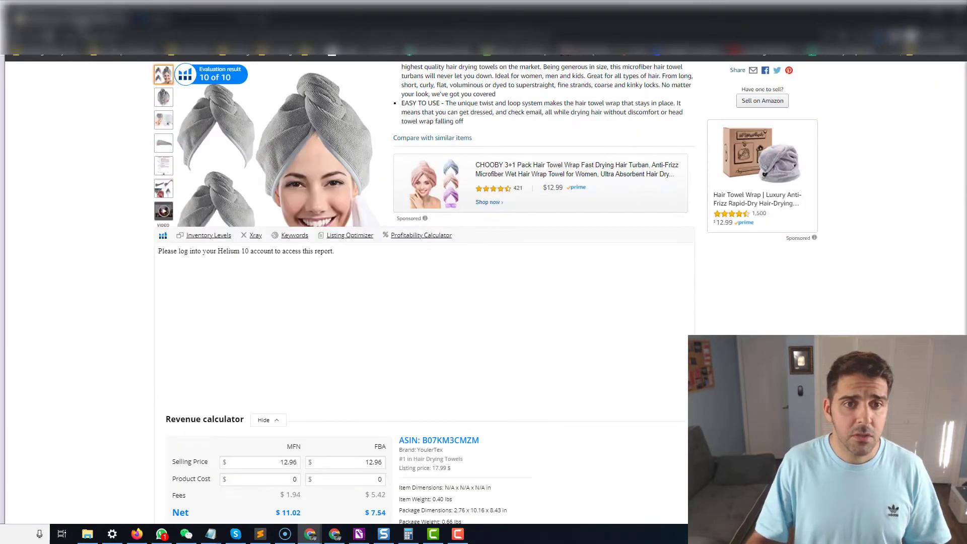
{"action": "scroll", "coordinate": [335, 319], "scroll_direction": "up", "scroll_amount": 5}
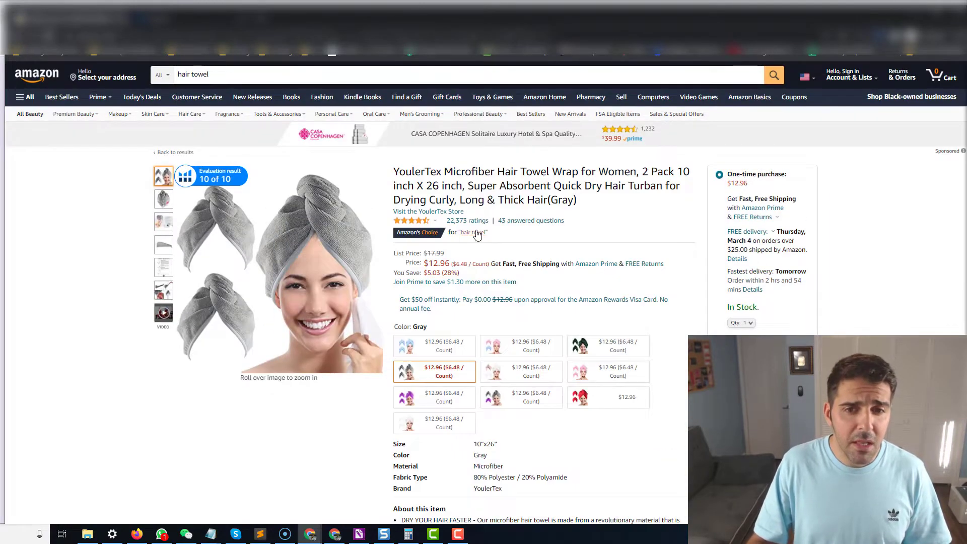
{"action": "scroll", "coordinate": [389, 298], "scroll_direction": "down", "scroll_amount": 15}
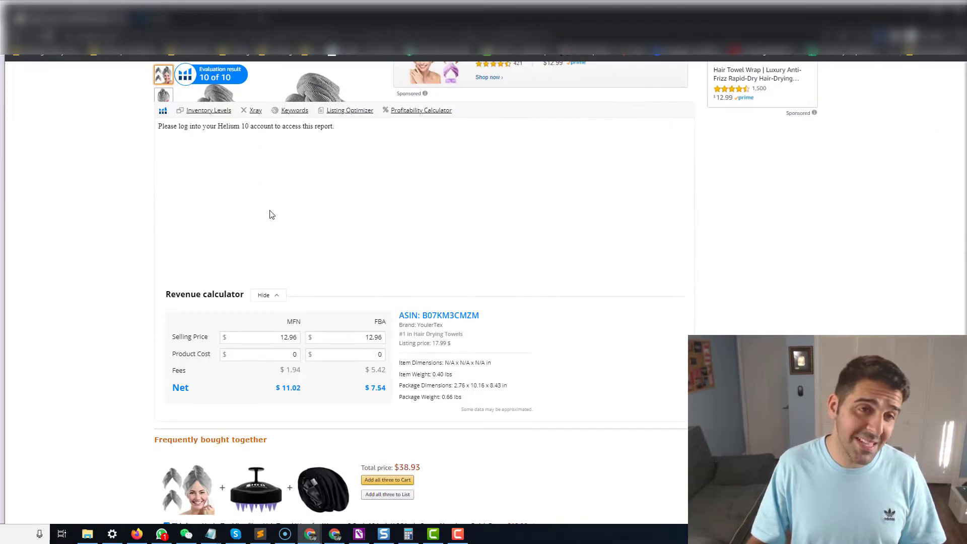
{"action": "key", "text": "alt+Left"}
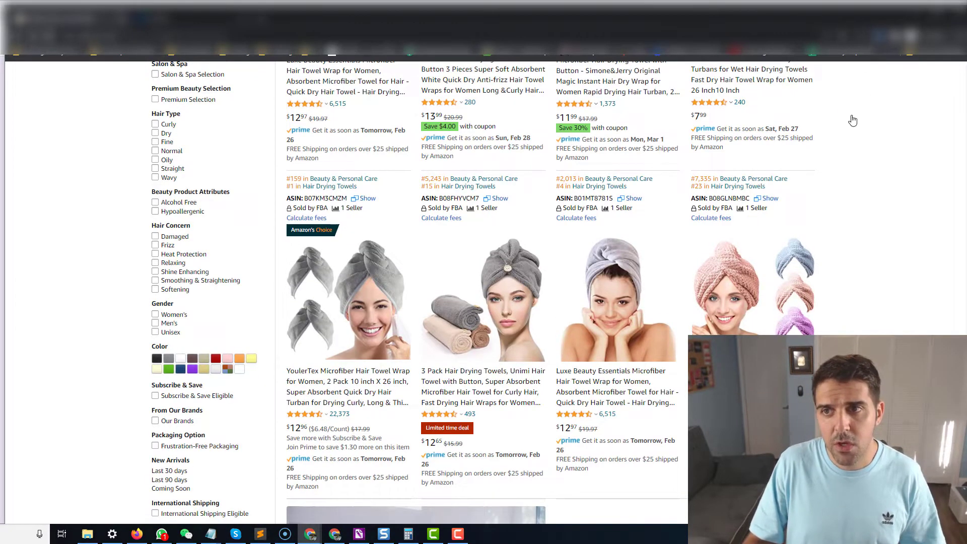
{"action": "left_click", "coordinate": [876, 44]}
{"action": "left_click", "coordinate": [785, 120]}
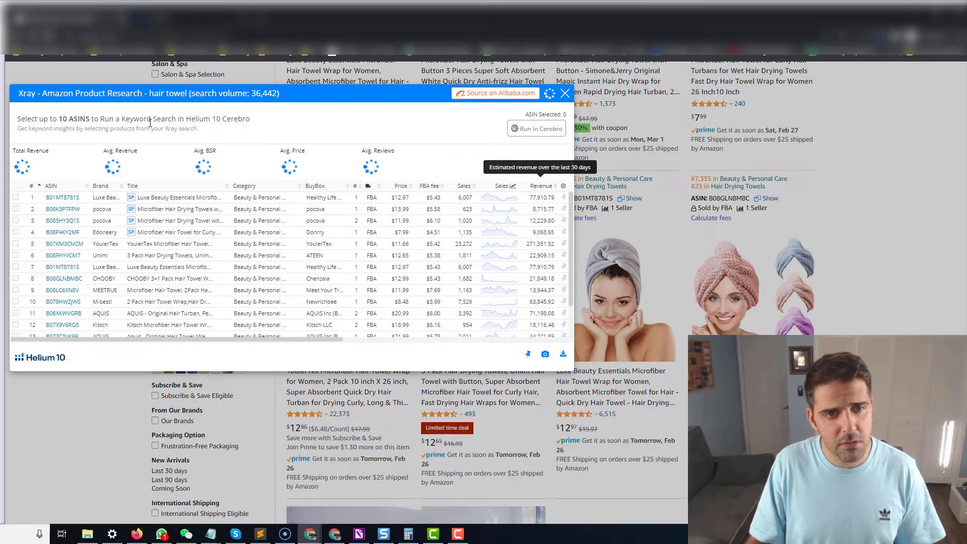
Sort the Xray products by revenue from high to low and open the top product's Amazon listing
{"action": "left_click", "coordinate": [534, 187]}
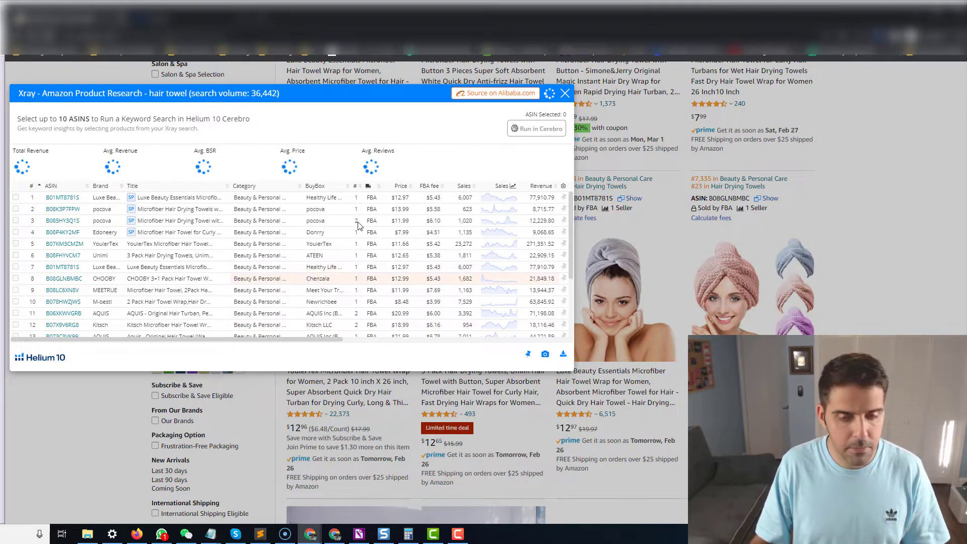
{"action": "left_click", "coordinate": [540, 188]}
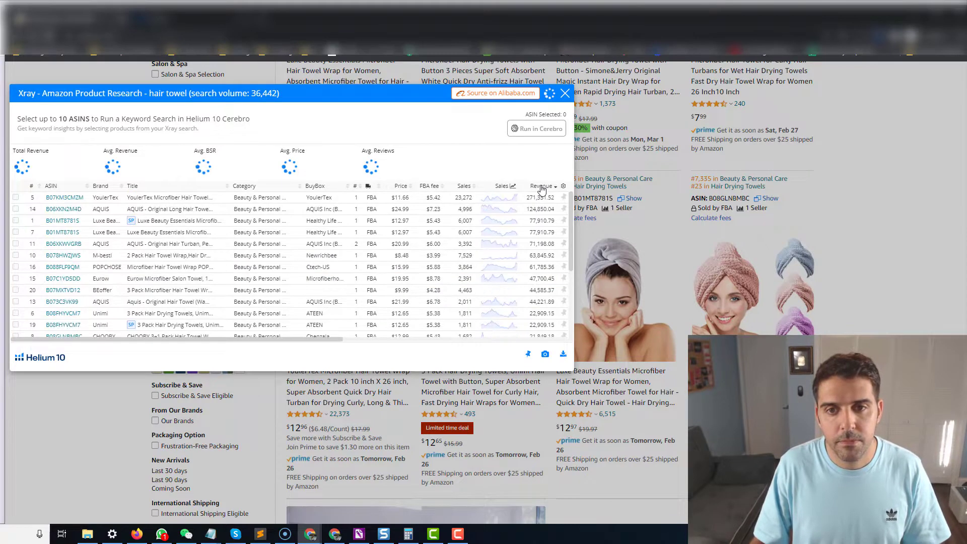
{"action": "left_click", "coordinate": [541, 185]}
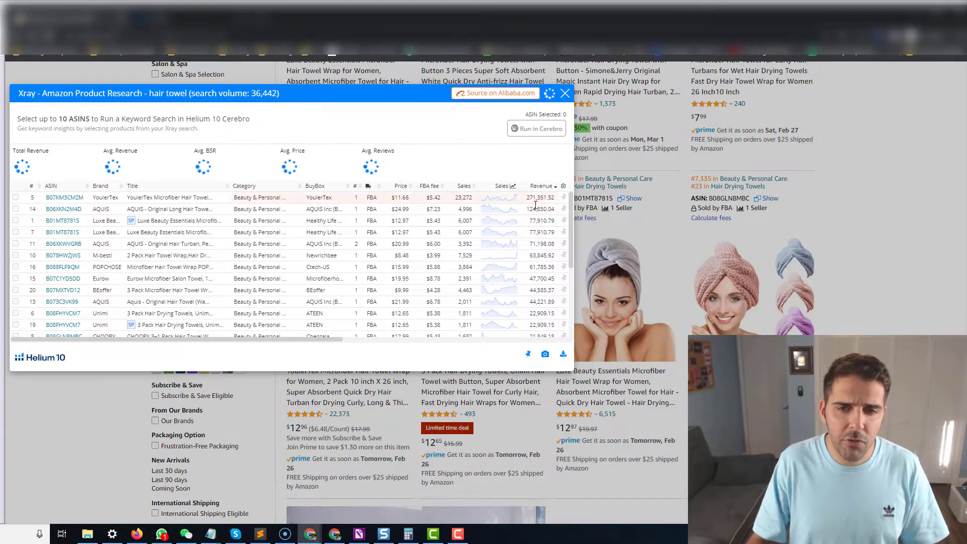
{"action": "left_click", "coordinate": [81, 199]}
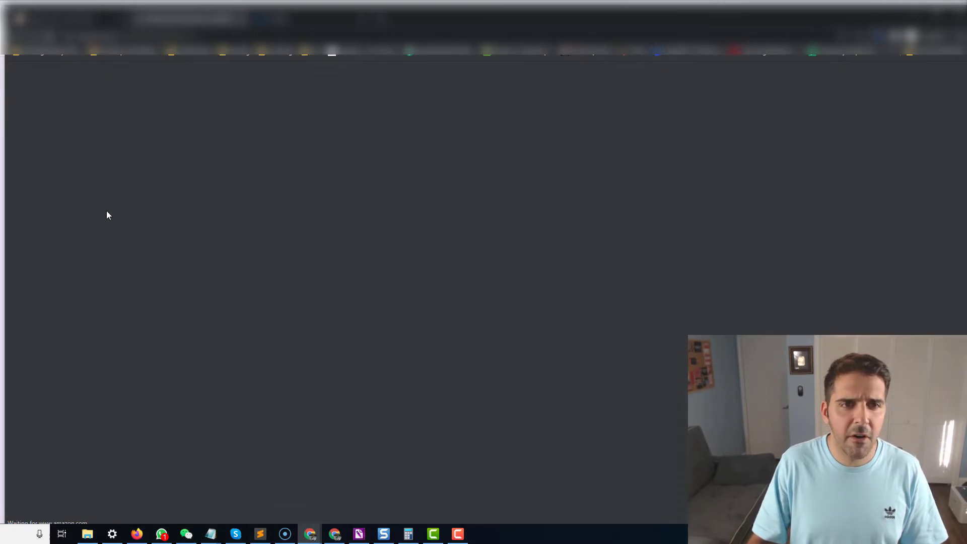
{"action": "left_click", "coordinate": [202, 35]}
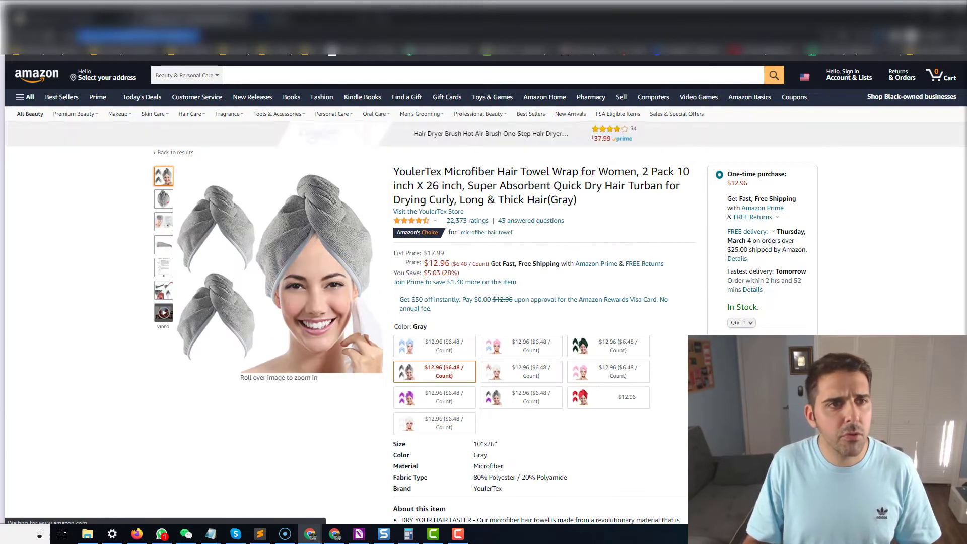
{"action": "key", "text": "alt+Tab"}
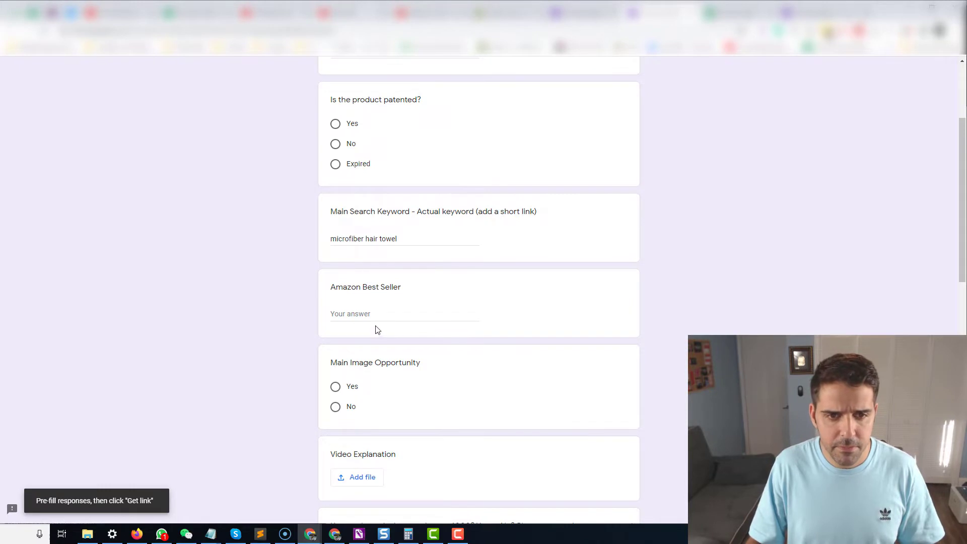
{"action": "left_click", "coordinate": [376, 316]}
{"action": "type", "text": "https://www.amazon.com/dp/B07KM3CMZM?psc=1"}
{"action": "scroll", "coordinate": [283, 322], "scroll_direction": "down", "scroll_amount": 2}
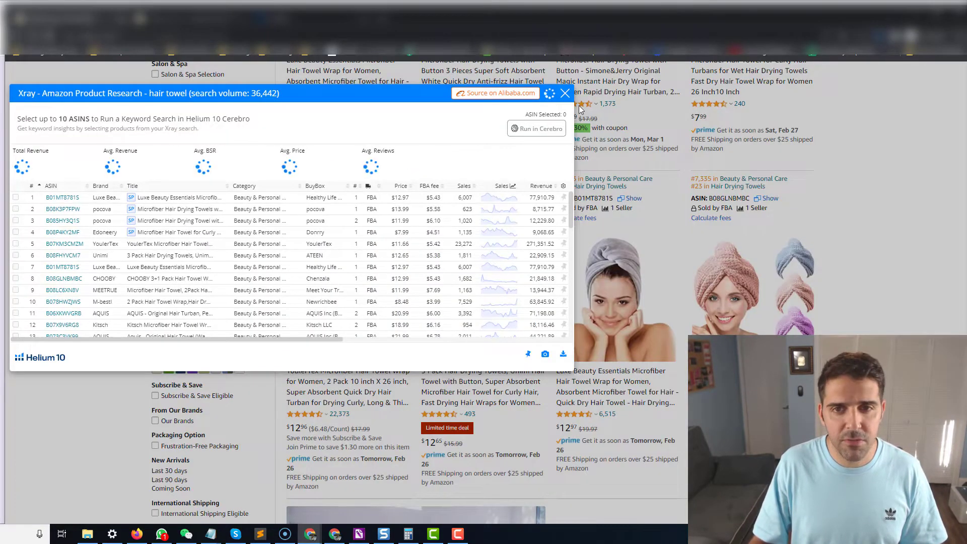
Close Xray, review the main images across Amazon's hair towel results, and answer Yes to Main Image Opportunity in the form
{"action": "left_click", "coordinate": [565, 93]}
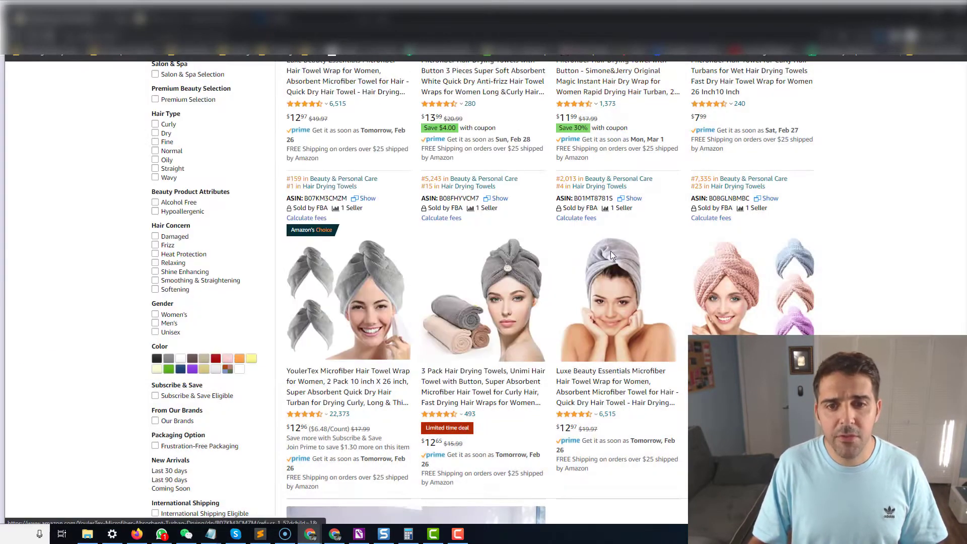
{"action": "scroll", "coordinate": [290, 302], "scroll_direction": "up", "scroll_amount": 7}
{"action": "scroll", "coordinate": [291, 292], "scroll_direction": "down", "scroll_amount": 15}
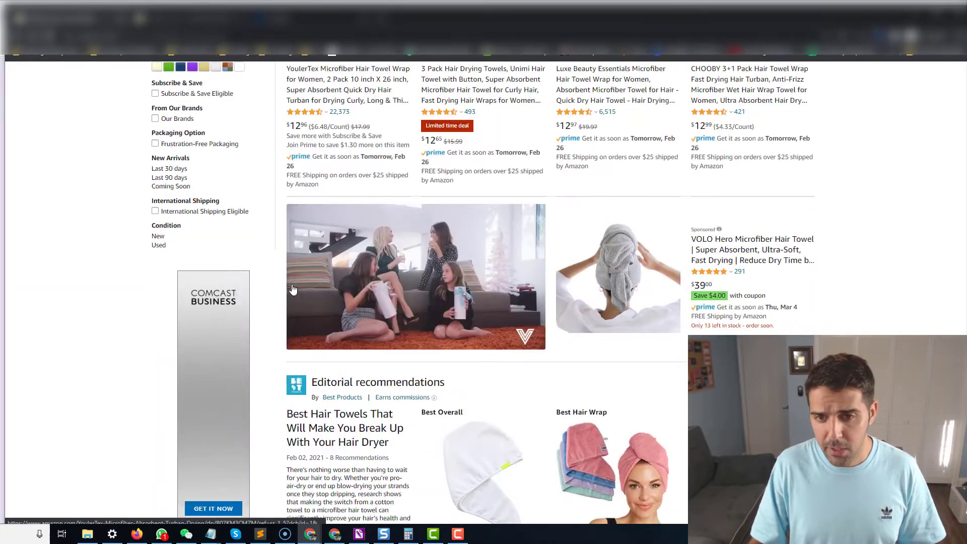
{"action": "scroll", "coordinate": [277, 259], "scroll_direction": "down", "scroll_amount": 12}
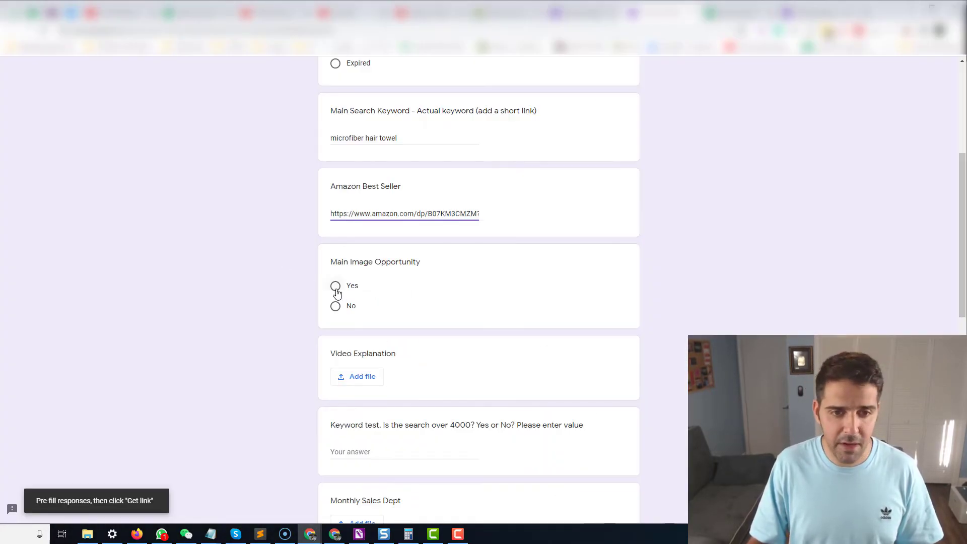
{"action": "left_click", "coordinate": [336, 287]}
{"action": "scroll", "coordinate": [306, 348], "scroll_direction": "down", "scroll_amount": 1}
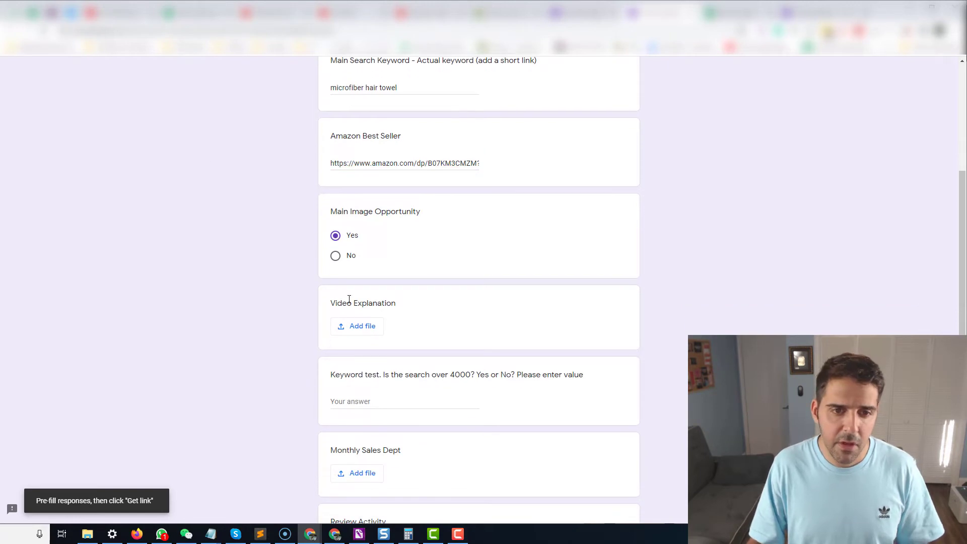
{"action": "triple_click", "coordinate": [337, 303]}
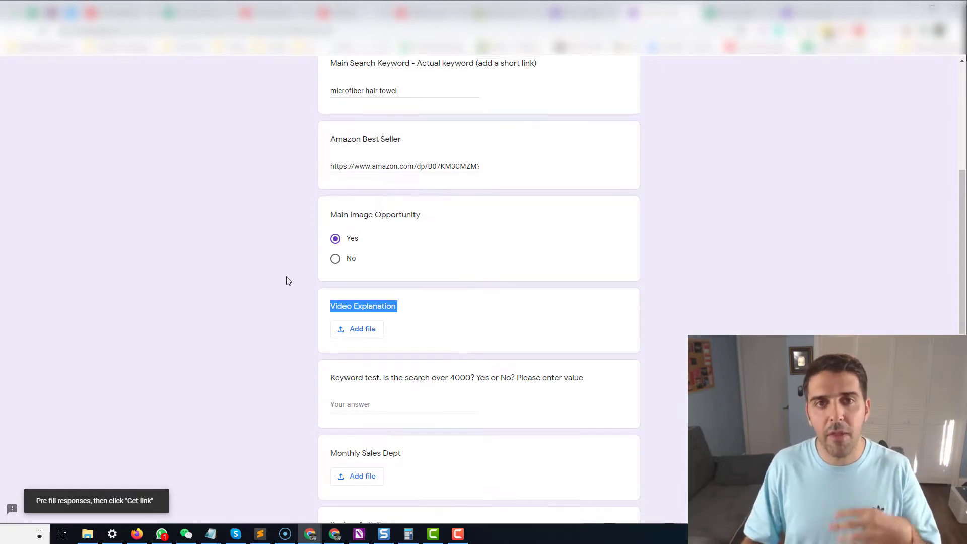
{"action": "scroll", "coordinate": [286, 277], "scroll_direction": "up", "scroll_amount": 5}
{"action": "scroll", "coordinate": [286, 286], "scroll_direction": "down", "scroll_amount": 6}
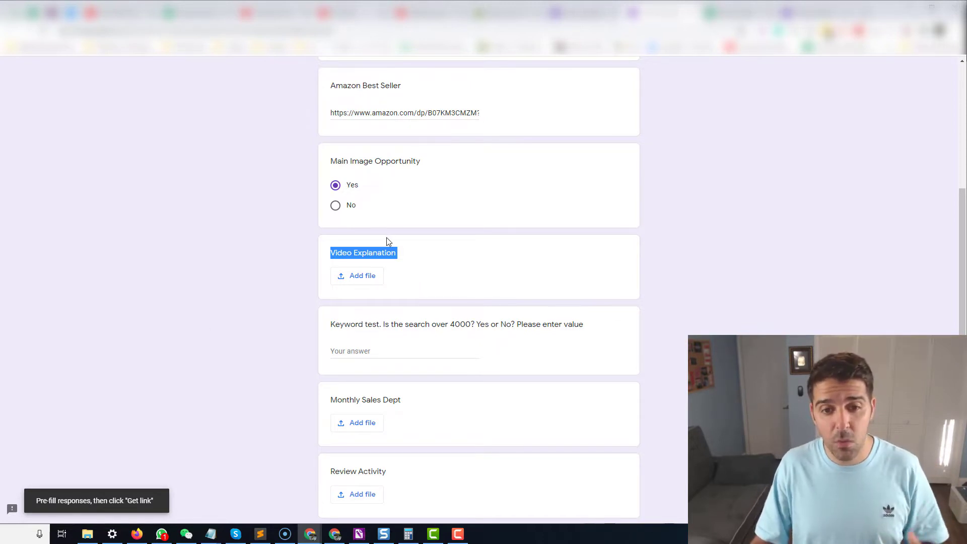
{"action": "scroll", "coordinate": [388, 242], "scroll_direction": "down", "scroll_amount": 1}
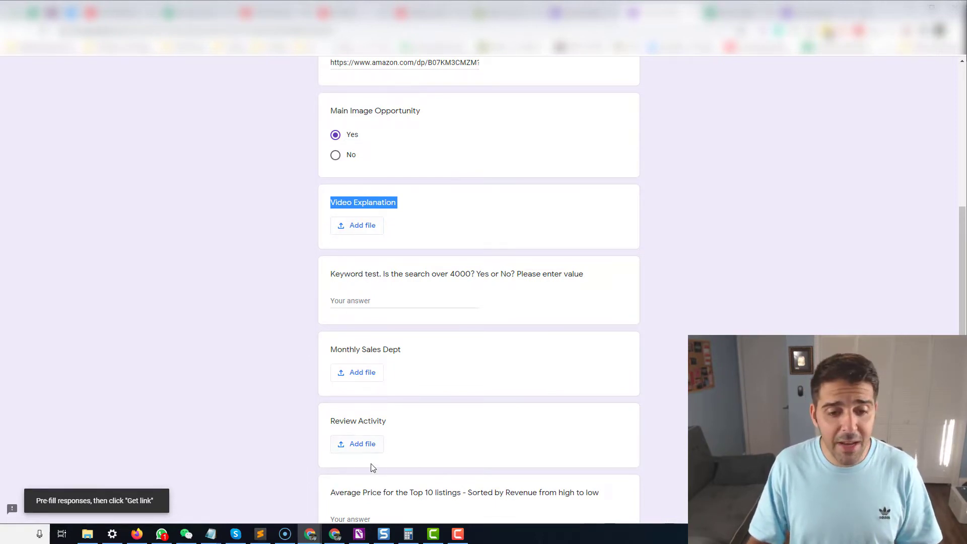
Check the search volume of "microfiber hair towel" in Cerebro and enter 47000 as the form's keyword test answer
{"action": "left_click", "coordinate": [332, 532]}
{"action": "right_click", "coordinate": [332, 532]}
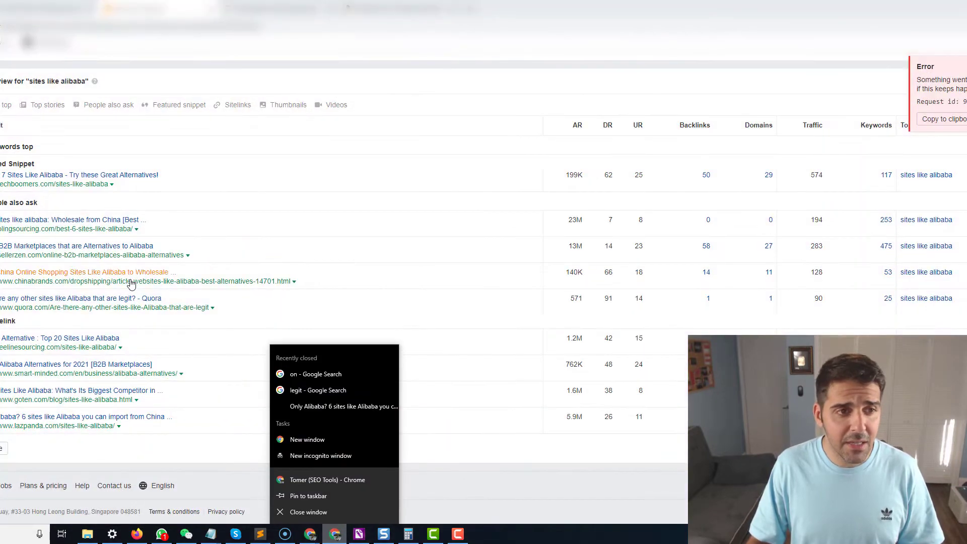
{"action": "key", "text": "alt+Tab"}
{"action": "key", "text": "alt+Tab"}
{"action": "key", "text": "alt+Tab"}
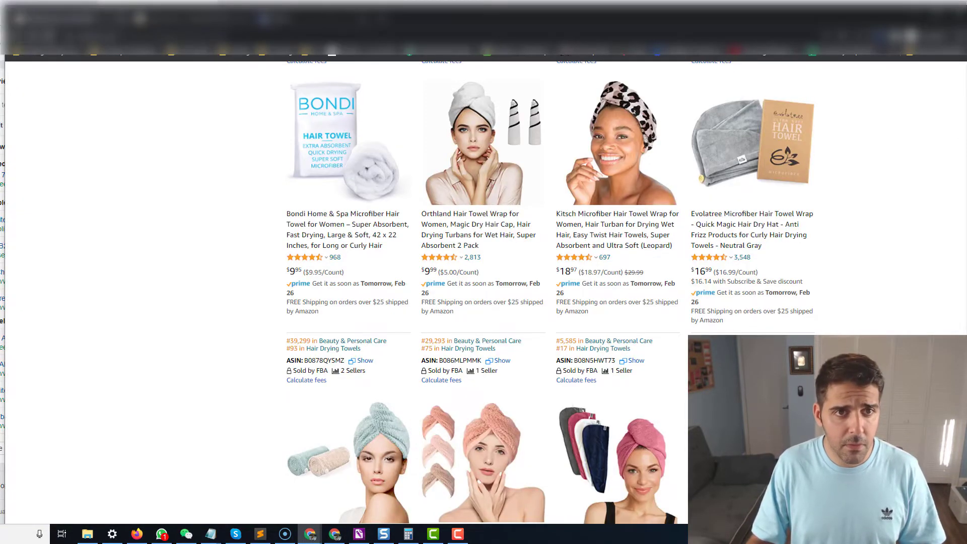
{"action": "left_click", "coordinate": [267, 19]}
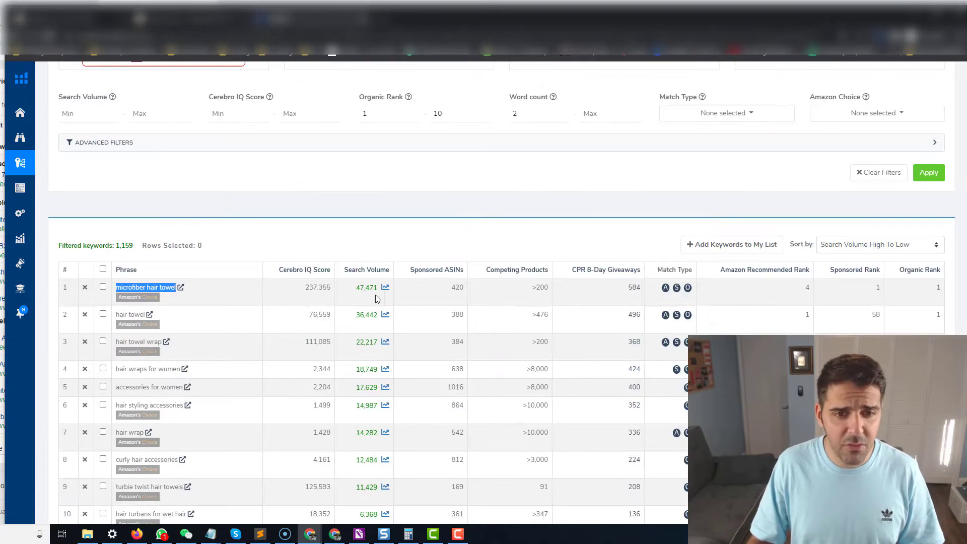
{"action": "mouse_move", "coordinate": [310, 534]}
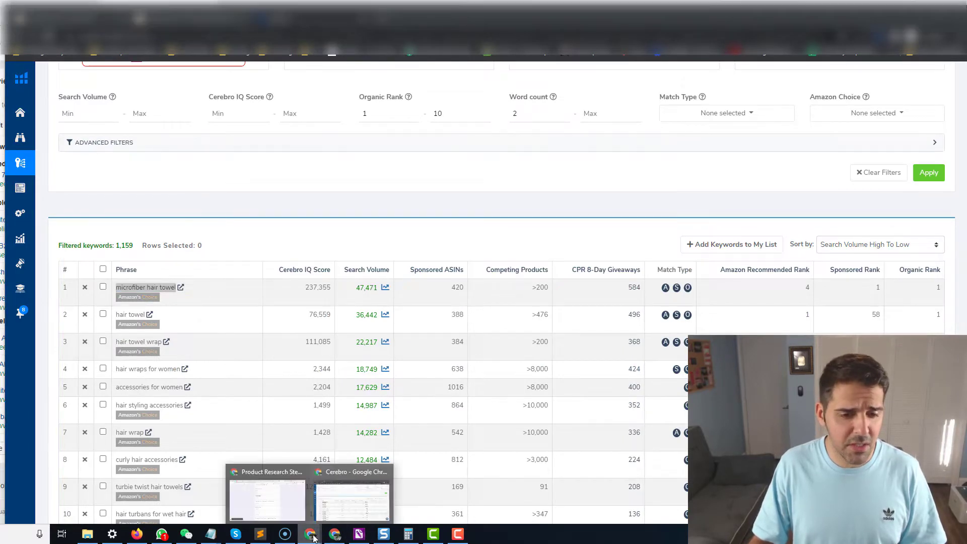
{"action": "left_click", "coordinate": [328, 468]}
{"action": "left_click", "coordinate": [383, 300]}
{"action": "type", "text": "y"}
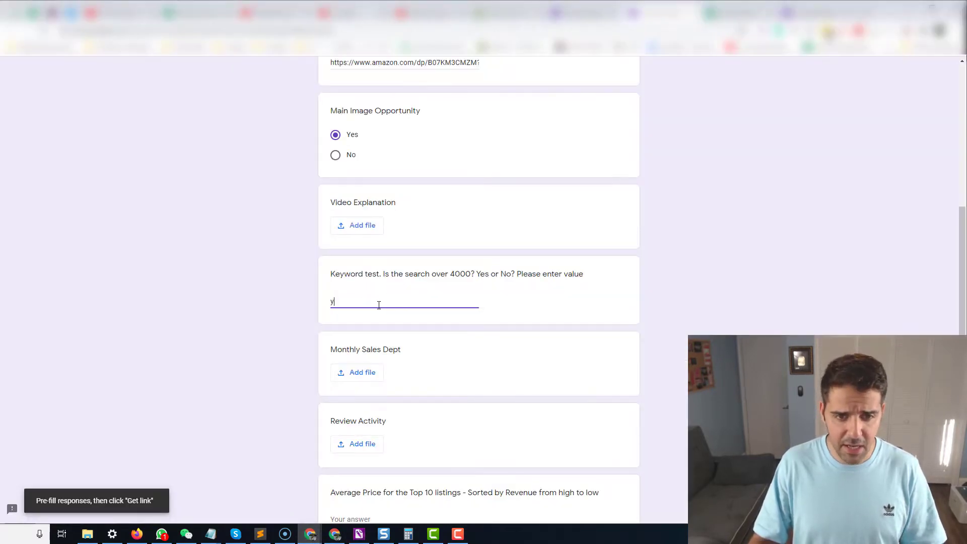
{"action": "key", "text": "BackSpace"}
{"action": "type", "text": "47000"}
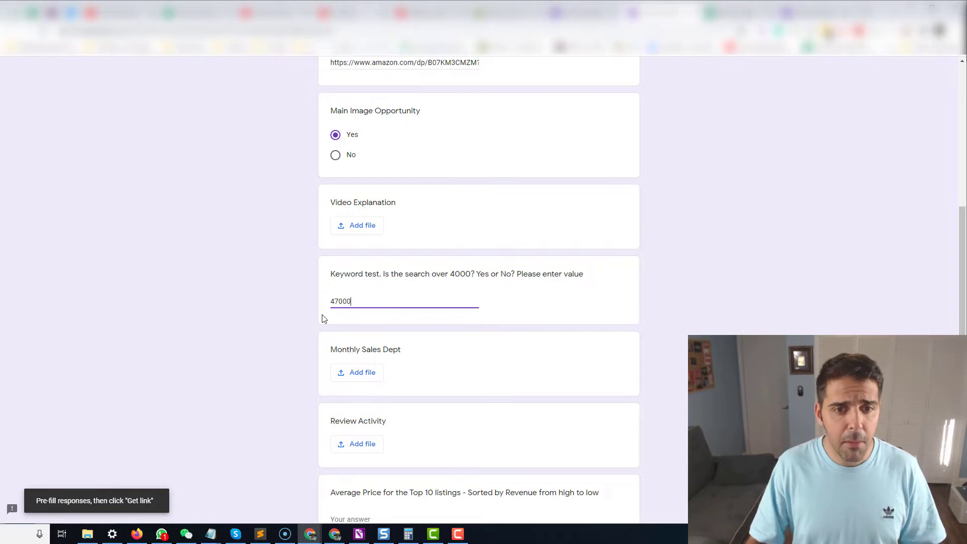
Return to Amazon's hair towel results, run Helium 10 Xray on them, and open a snapshot image of the results table
{"action": "scroll", "coordinate": [372, 316], "scroll_direction": "down", "scroll_amount": 1}
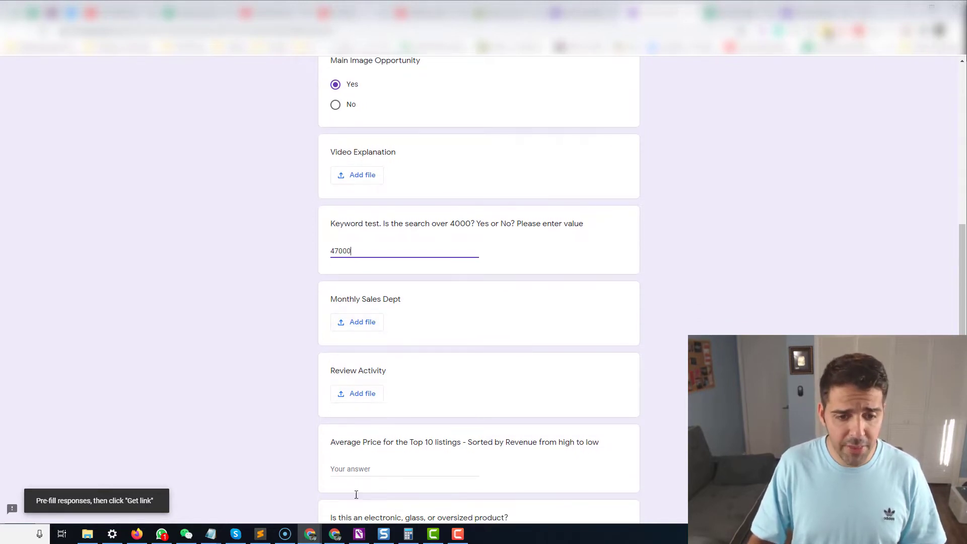
{"action": "left_click", "coordinate": [334, 534]}
{"action": "left_click", "coordinate": [337, 536]}
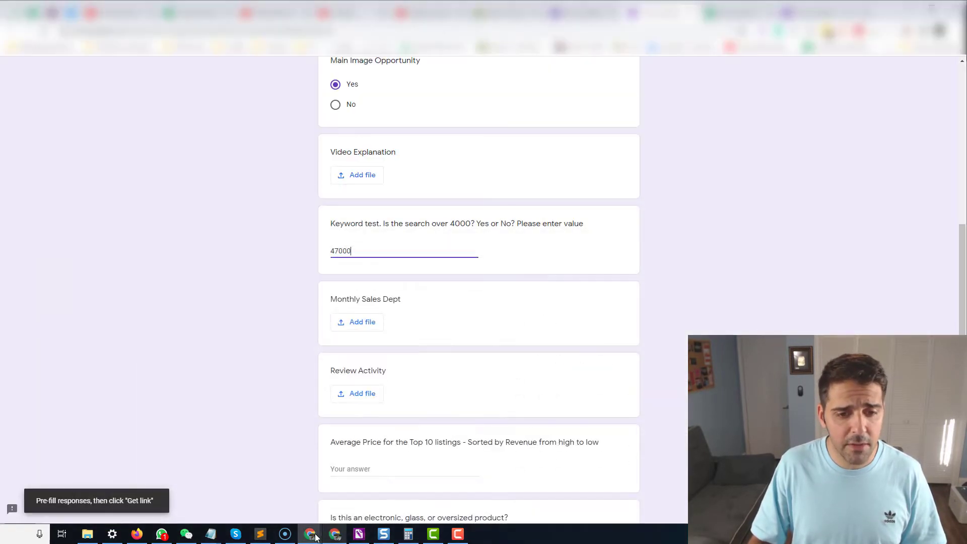
{"action": "left_click", "coordinate": [312, 535]}
{"action": "left_click", "coordinate": [339, 507]}
{"action": "left_click", "coordinate": [86, 19]}
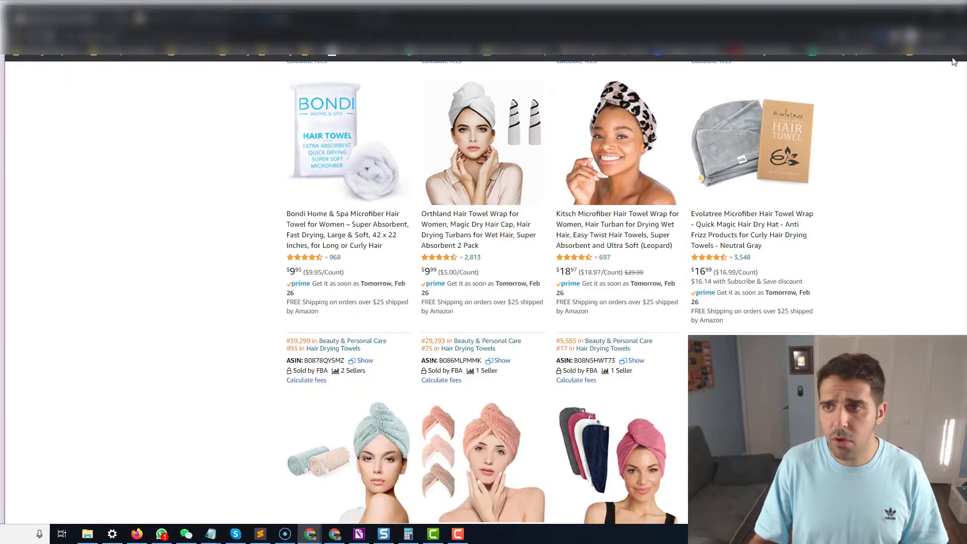
{"action": "left_click", "coordinate": [880, 36]}
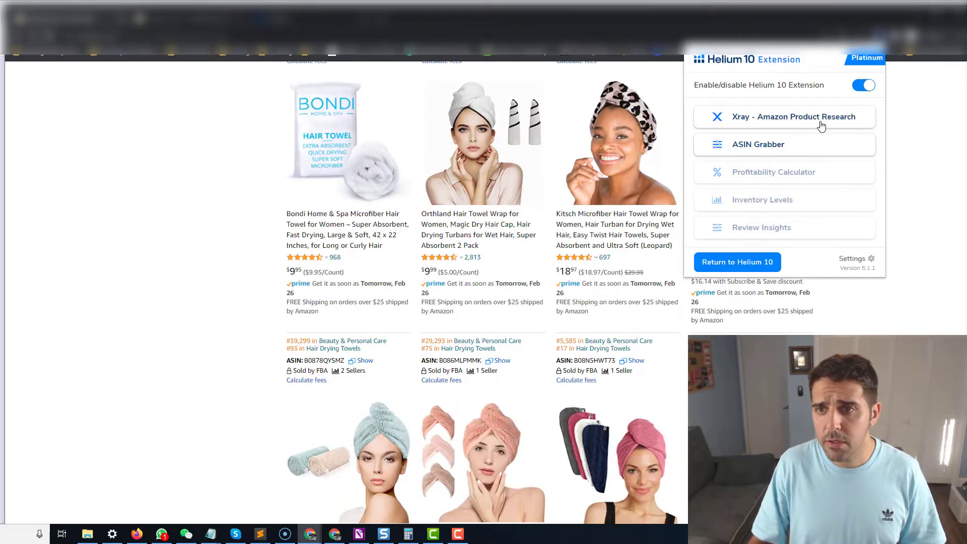
{"action": "left_click", "coordinate": [764, 124]}
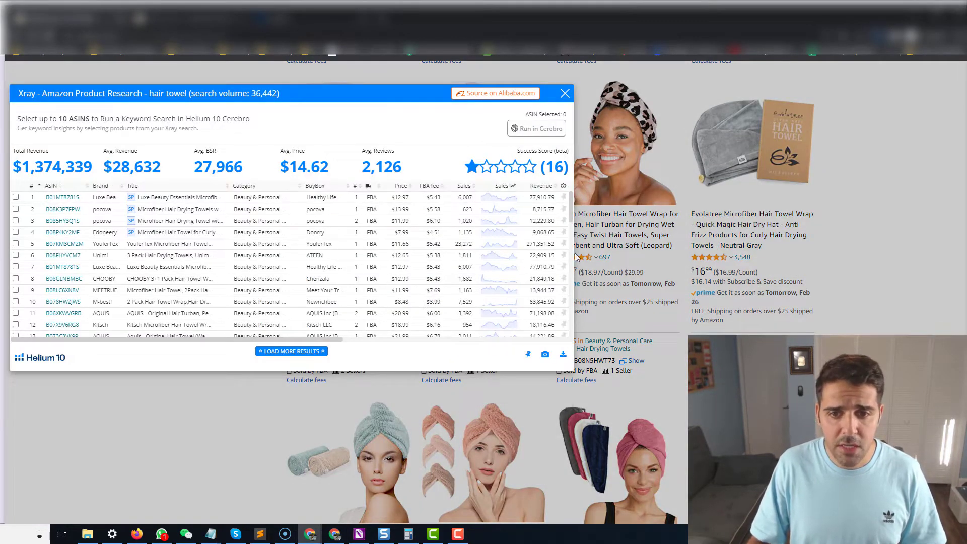
{"action": "left_click", "coordinate": [546, 356]}
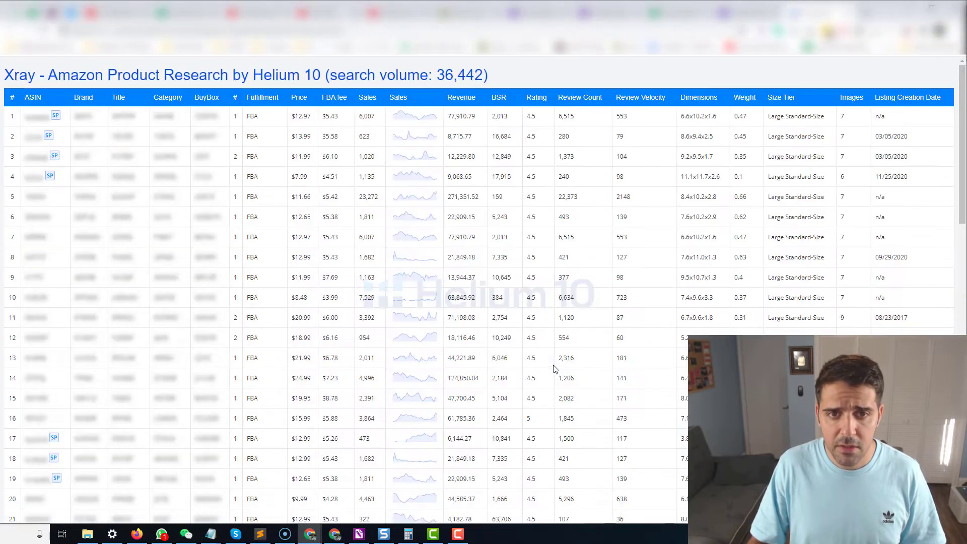
{"action": "right_click", "coordinate": [531, 162]}
{"action": "left_click", "coordinate": [515, 186]}
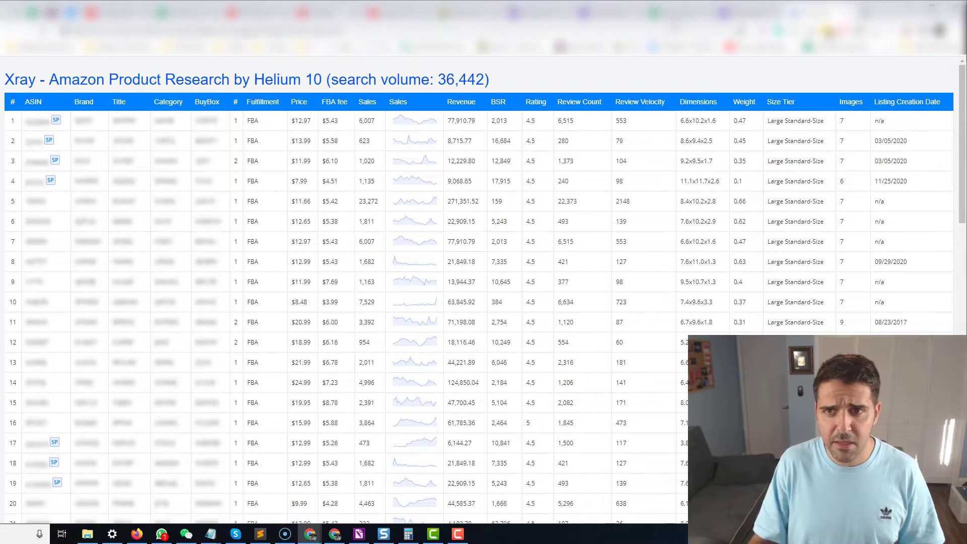
Check the Monthly Sales Dept and Review Activity examples in the first product row of the Excel Checklist sheet
{"action": "left_click", "coordinate": [679, 19]}
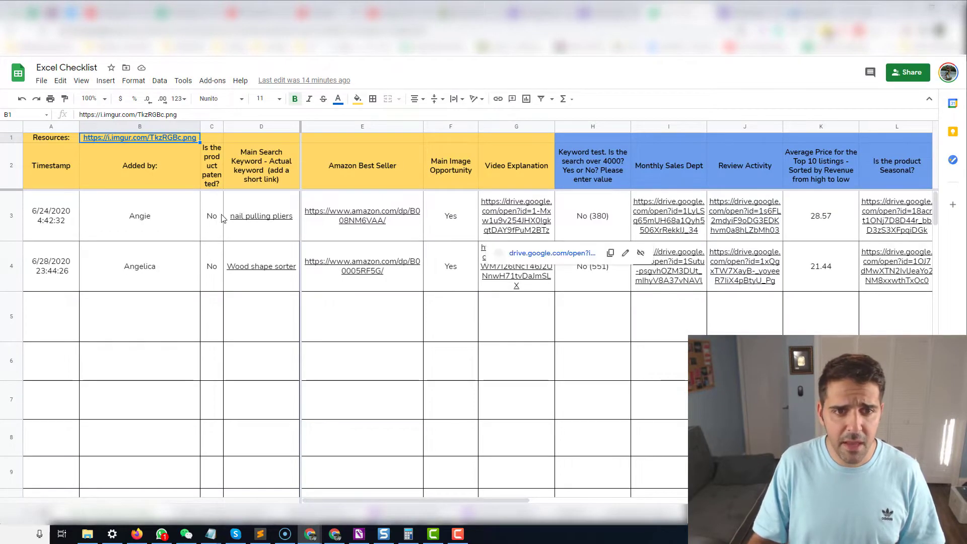
{"action": "left_click", "coordinate": [662, 218]}
{"action": "left_click", "coordinate": [724, 218]}
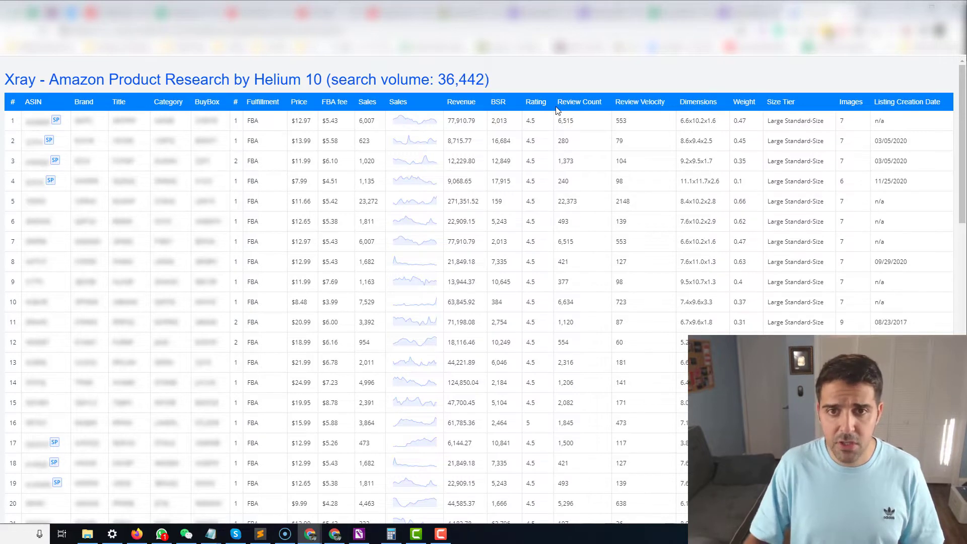
Capture the Rating, Review Count and Review Velocity columns of the Xray snapshot as a screenshot and return to the form
{"action": "key", "text": "Print"}
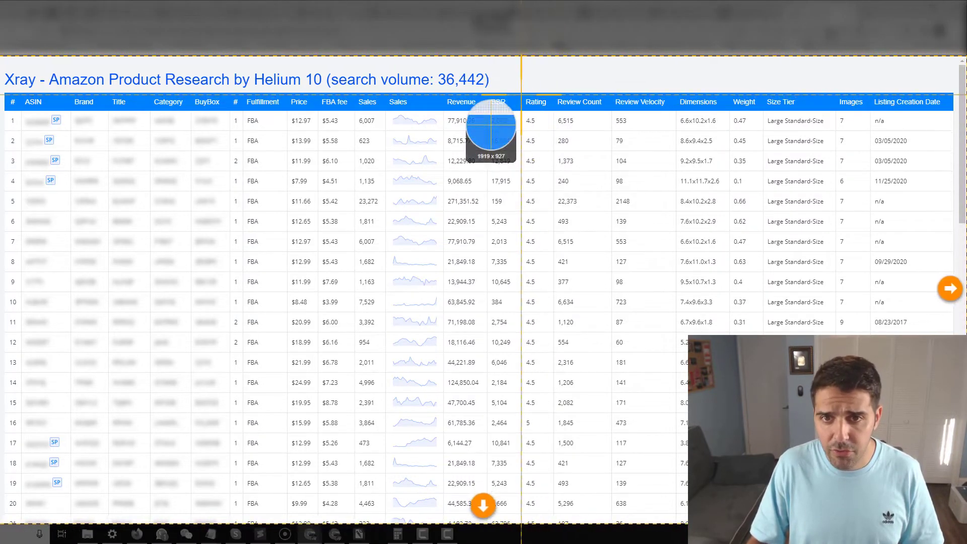
{"action": "left_click_drag", "start_coordinate": [520, 94], "coordinate": [675, 524]}
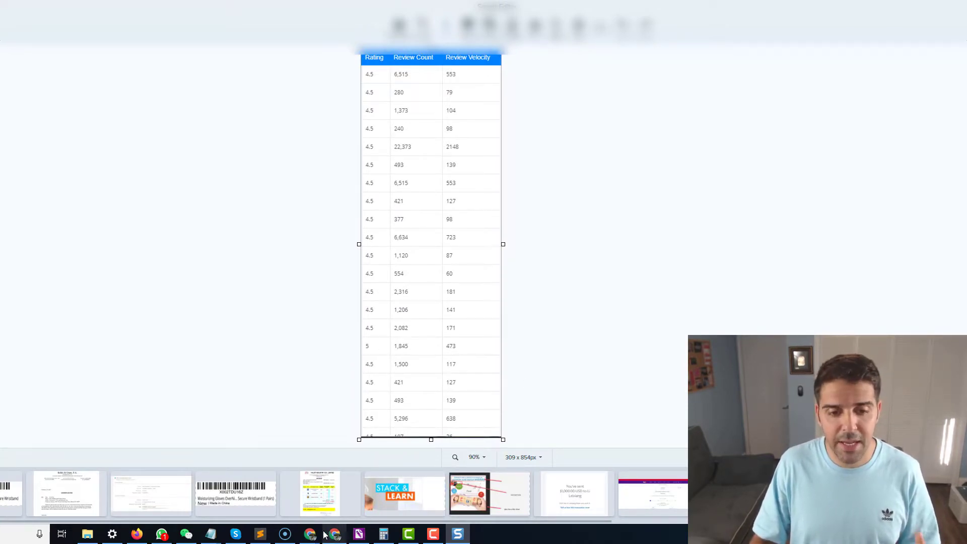
{"action": "left_click", "coordinate": [298, 498]}
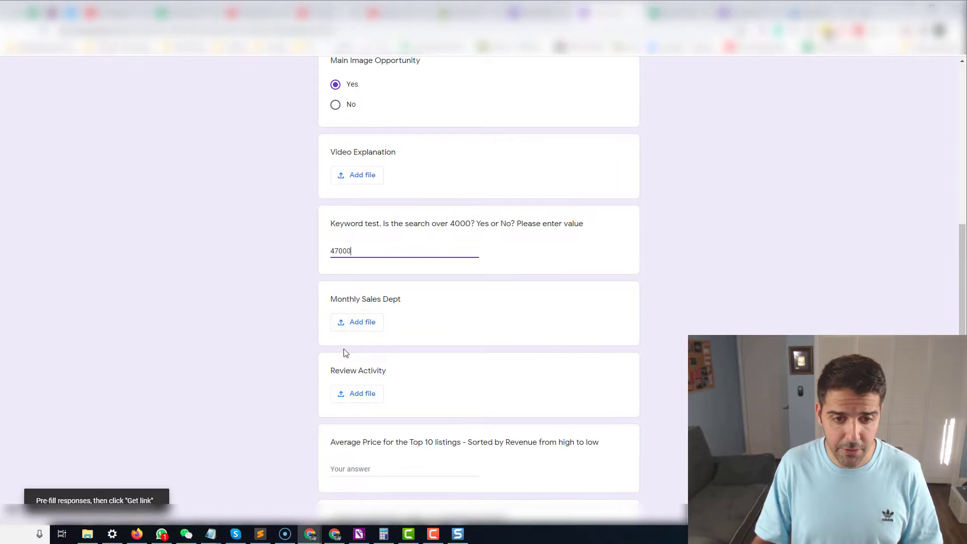
{"action": "scroll", "coordinate": [319, 342], "scroll_direction": "down", "scroll_amount": 2}
{"action": "left_click", "coordinate": [352, 224]}
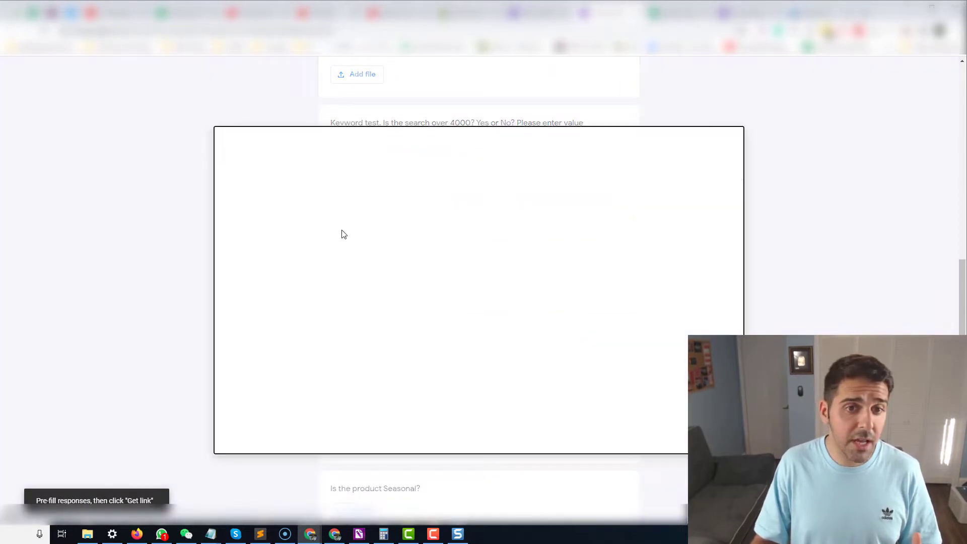
{"action": "left_click", "coordinate": [734, 141]}
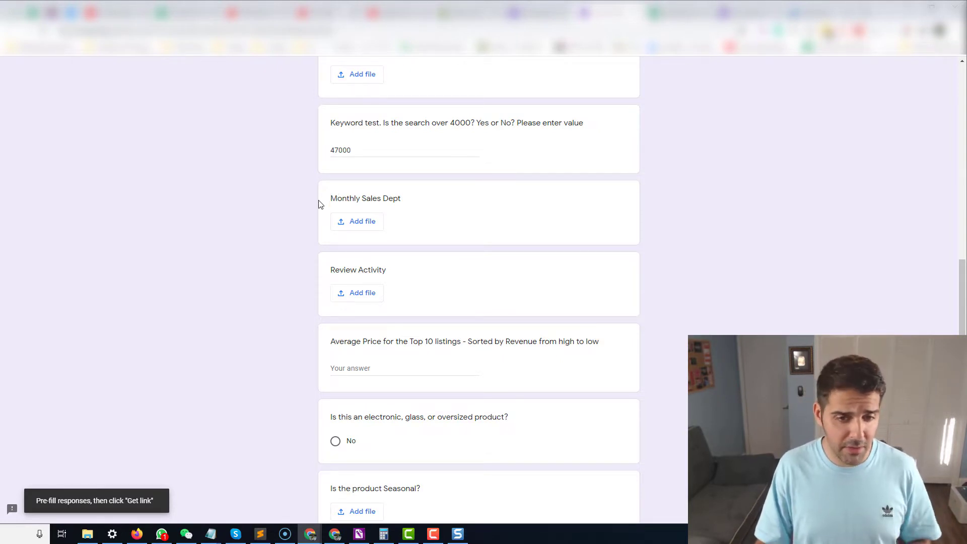
Return to the Xray results for hair towel and sort the products by revenue from high to low
{"action": "scroll", "coordinate": [347, 295], "scroll_direction": "down", "scroll_amount": 1}
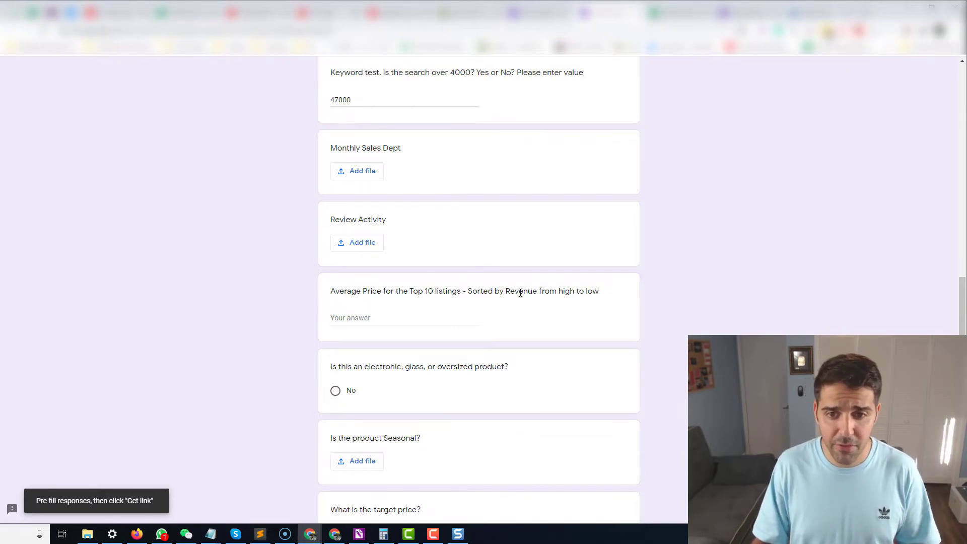
{"action": "left_click", "coordinate": [334, 534]}
{"action": "left_click", "coordinate": [334, 538]}
{"action": "left_click", "coordinate": [334, 537]}
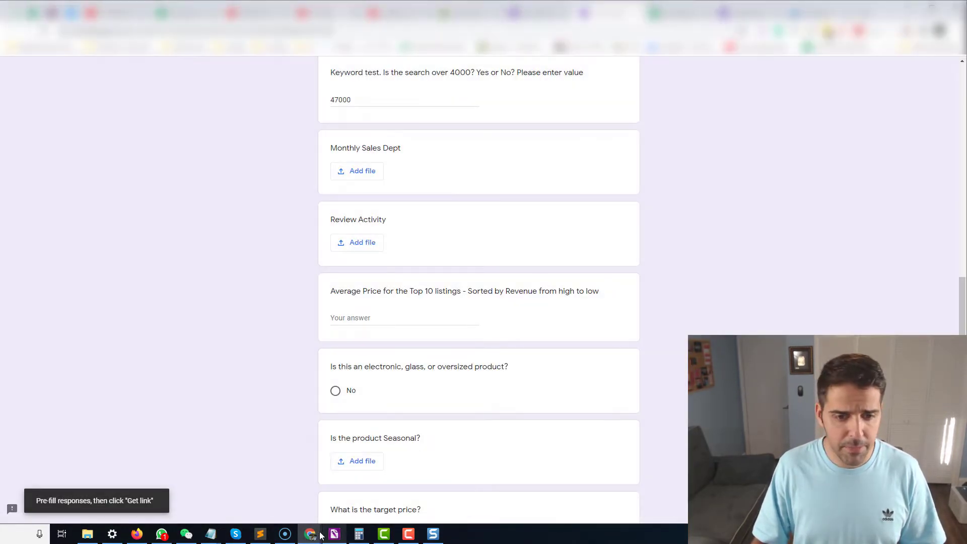
{"action": "mouse_move", "coordinate": [312, 534]}
{"action": "left_click", "coordinate": [338, 499]}
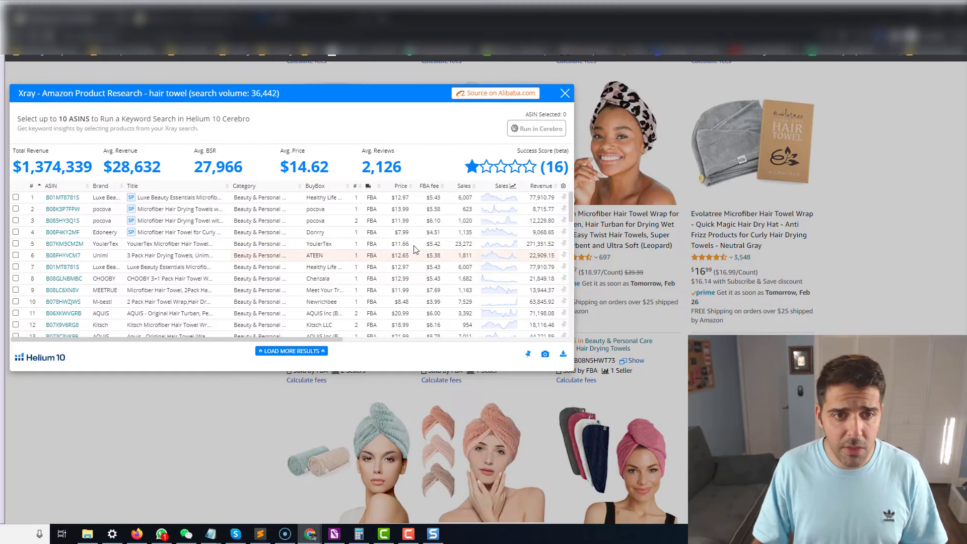
{"action": "scroll", "coordinate": [35, 202], "scroll_direction": "down", "scroll_amount": 2}
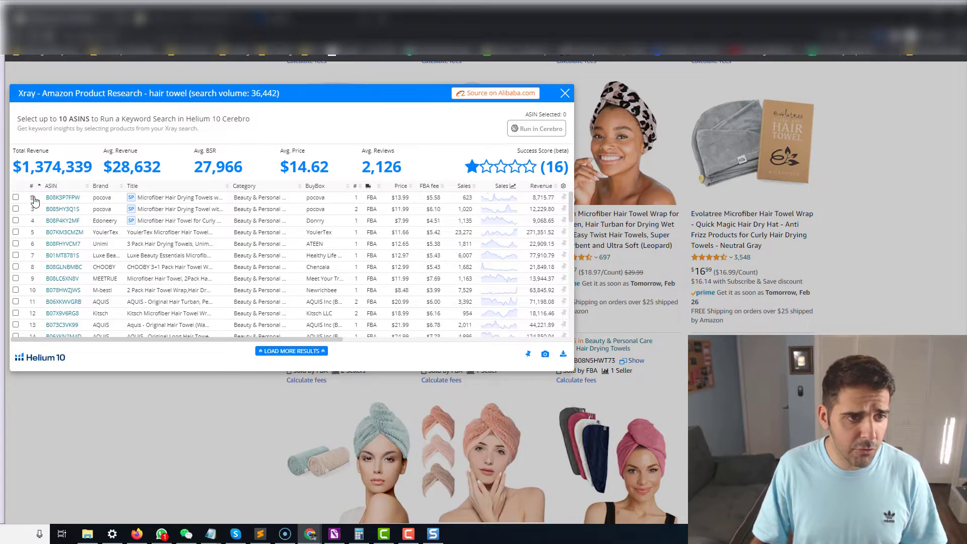
{"action": "left_click", "coordinate": [541, 186]}
{"action": "mouse_move", "coordinate": [60, 211]}
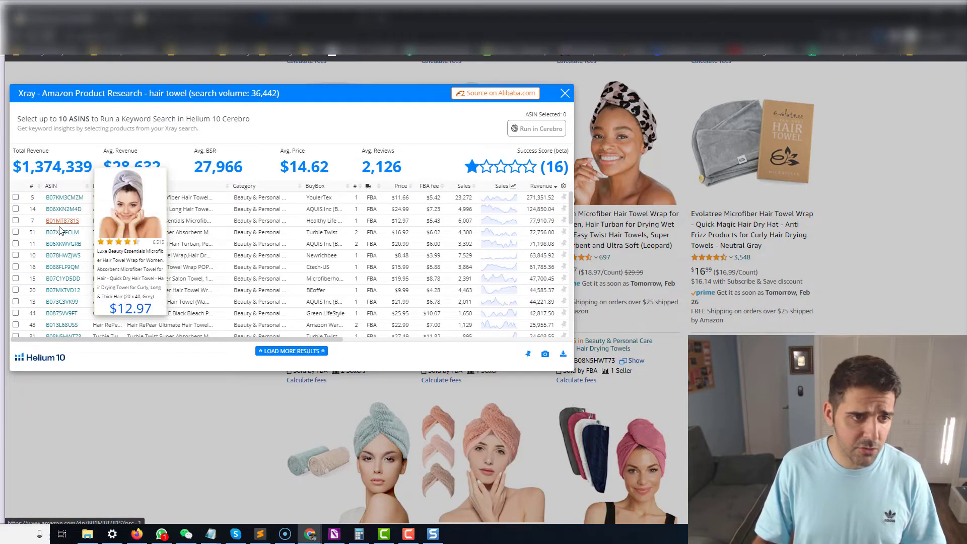
Select and copy the ten highest-revenue product rows in the Xray table, from the Category column through Revenue
{"action": "mouse_move", "coordinate": [61, 235]}
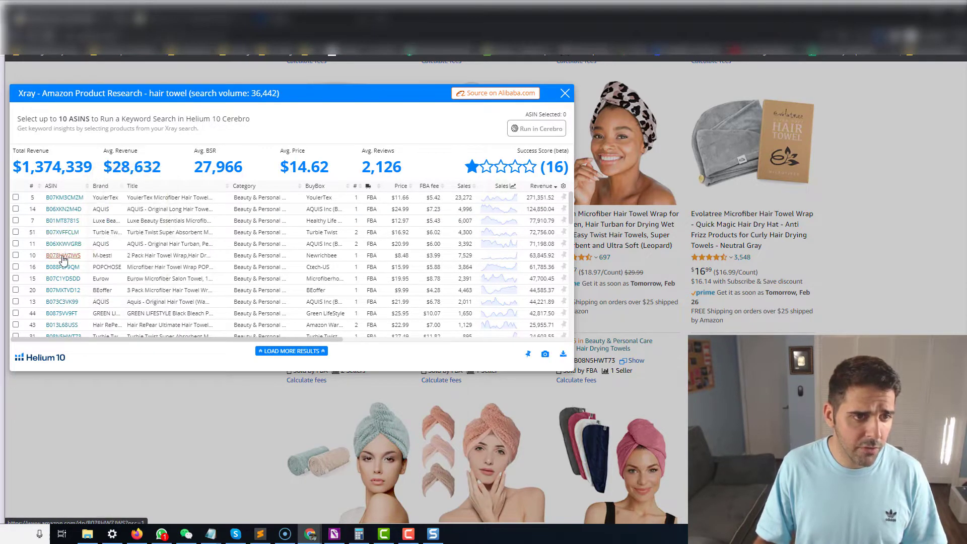
{"action": "mouse_move", "coordinate": [62, 268]}
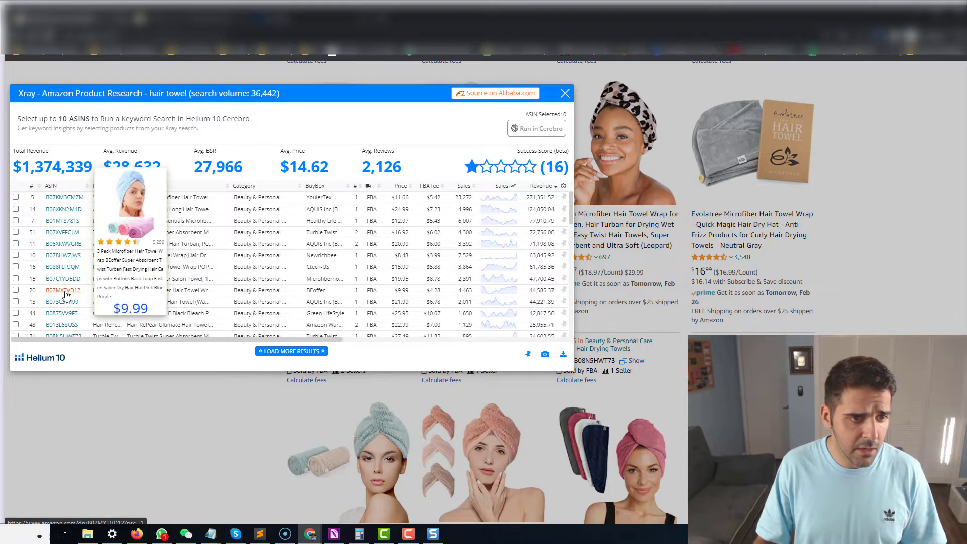
{"action": "mouse_move", "coordinate": [65, 304]}
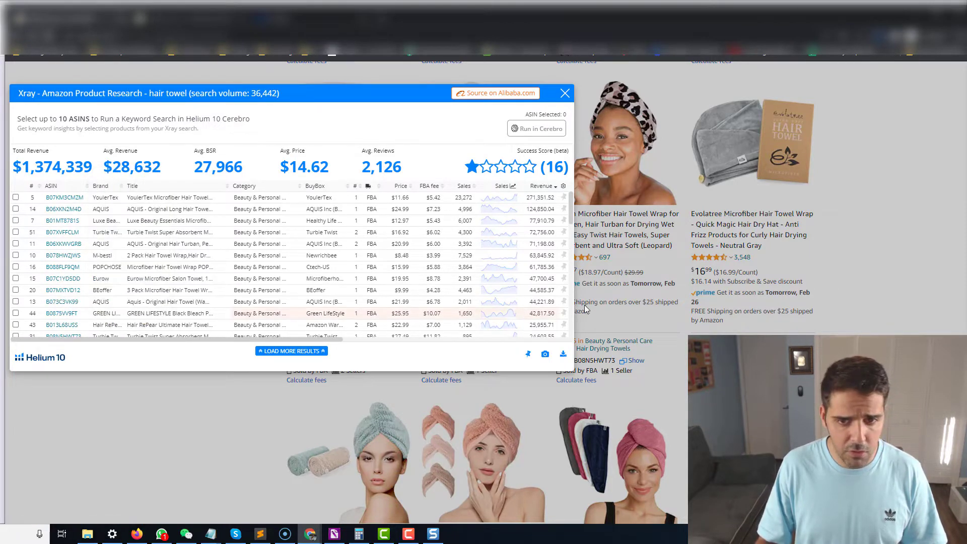
{"action": "left_click_drag", "start_coordinate": [553, 302], "coordinate": [526, 199]}
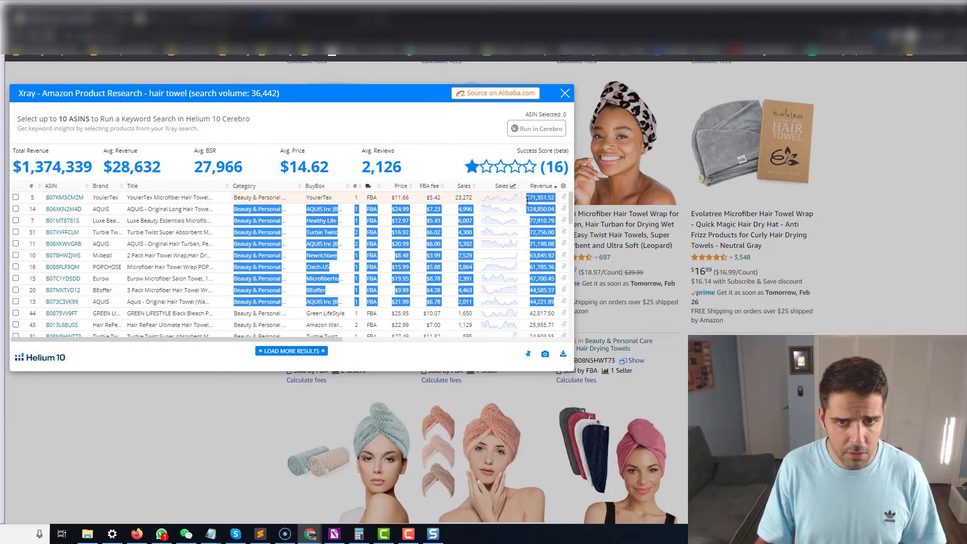
{"action": "left_click_drag", "start_coordinate": [238, 199], "coordinate": [556, 307]}
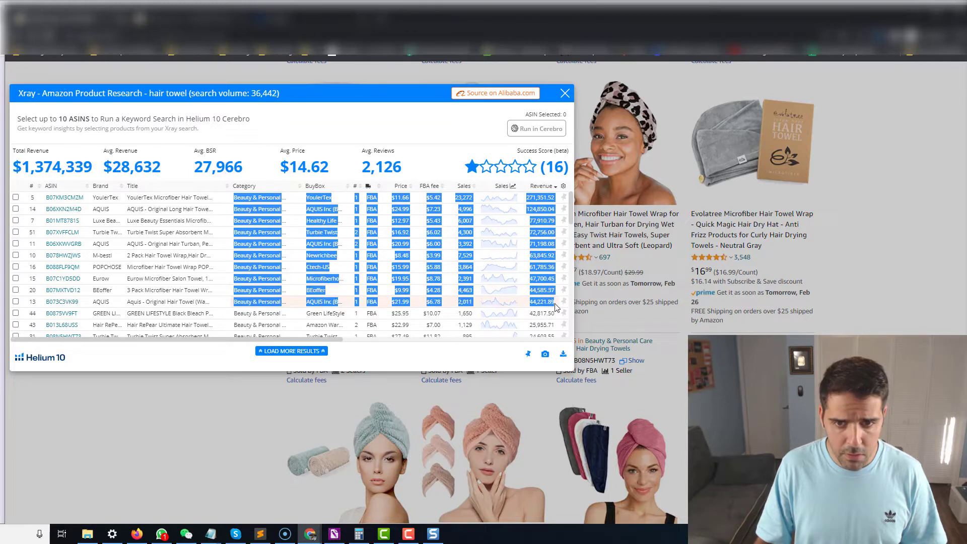
Open Excel with a blank workbook and paste the copied Xray rows into the sheet
{"action": "key", "text": "super"}
{"action": "type", "text": "excel"}
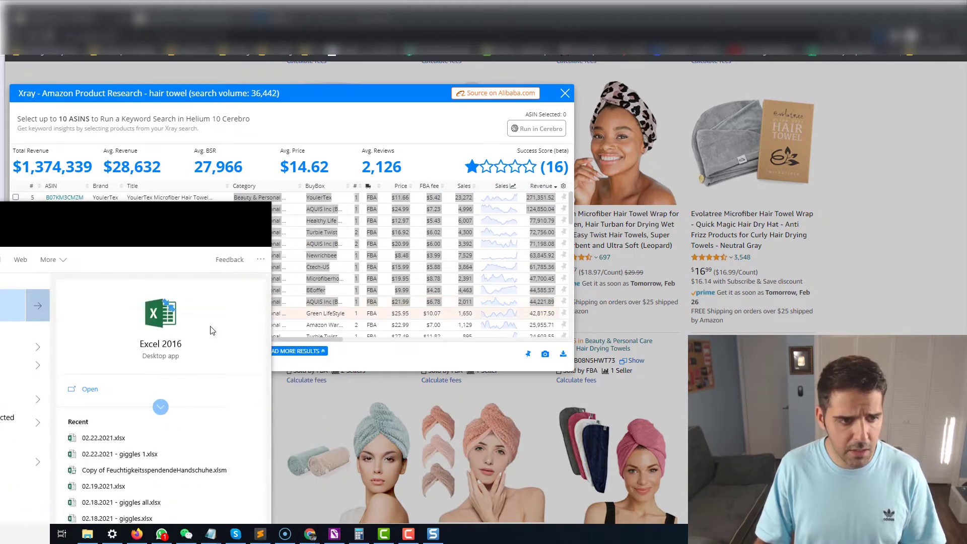
{"action": "key", "text": "Return"}
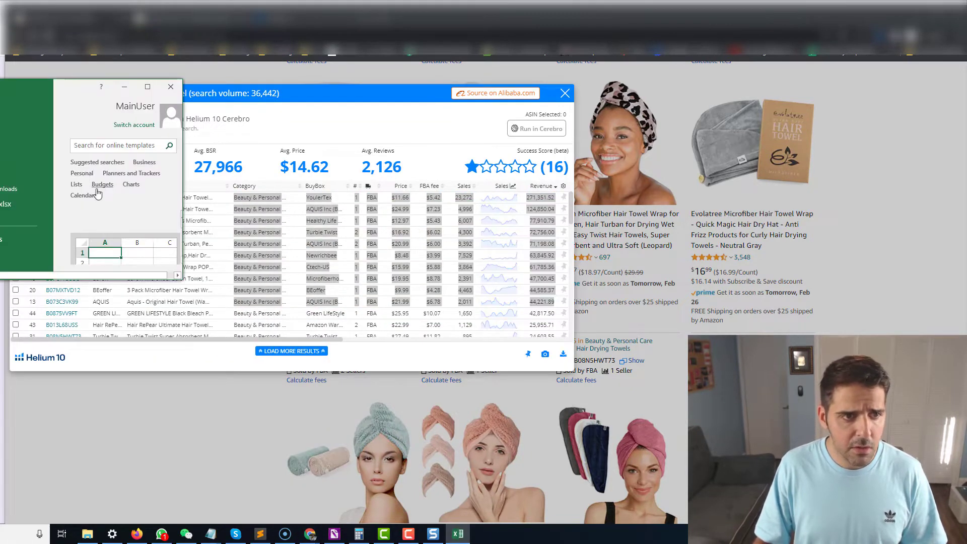
{"action": "left_click", "coordinate": [114, 258]}
{"action": "left_click", "coordinate": [147, 86]}
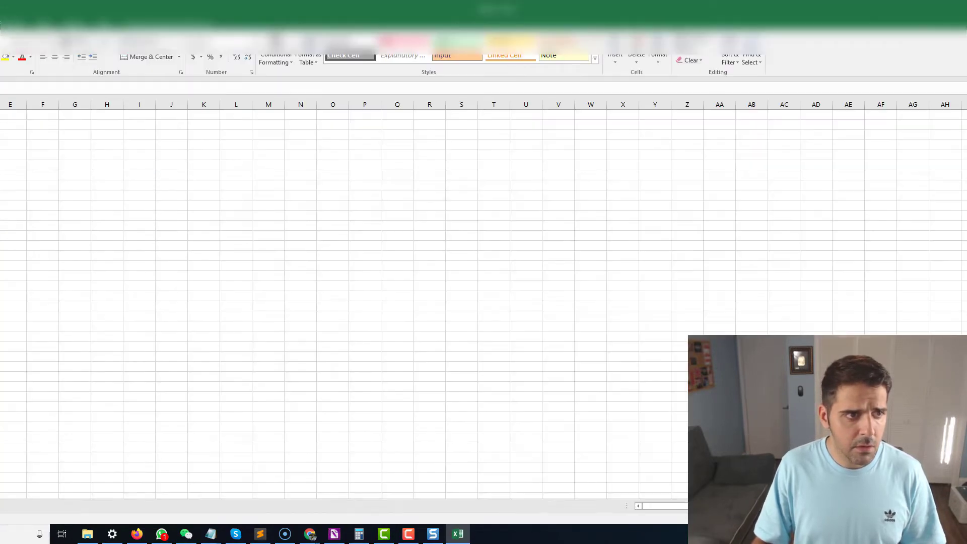
{"action": "key", "text": "ctrl+v"}
{"action": "left_click", "coordinate": [257, 257]}
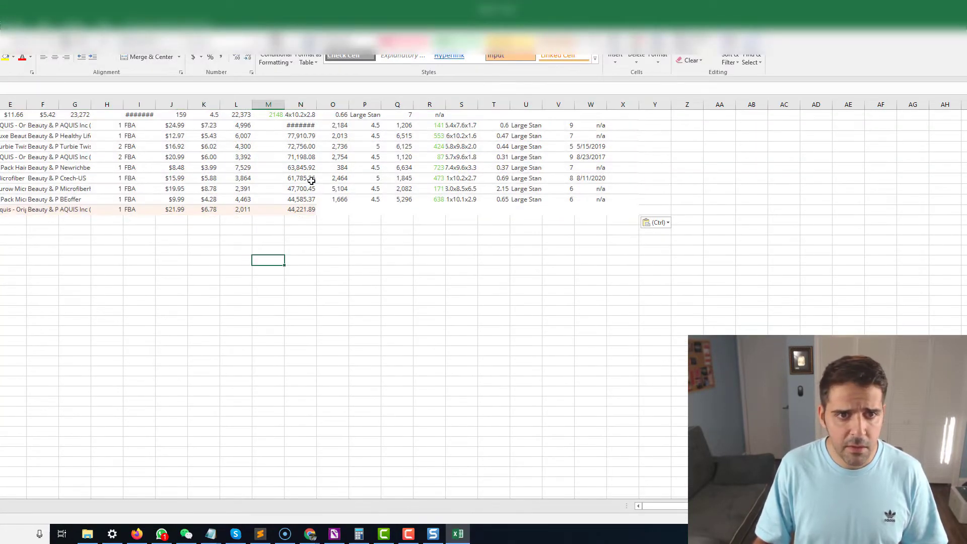
Average the pasted revenue values in column N and enter 67650 as the form's Average Price for the Top 10 listings answer
{"action": "double_click", "coordinate": [318, 105]}
{"action": "left_click_drag", "start_coordinate": [312, 125], "coordinate": [308, 208]}
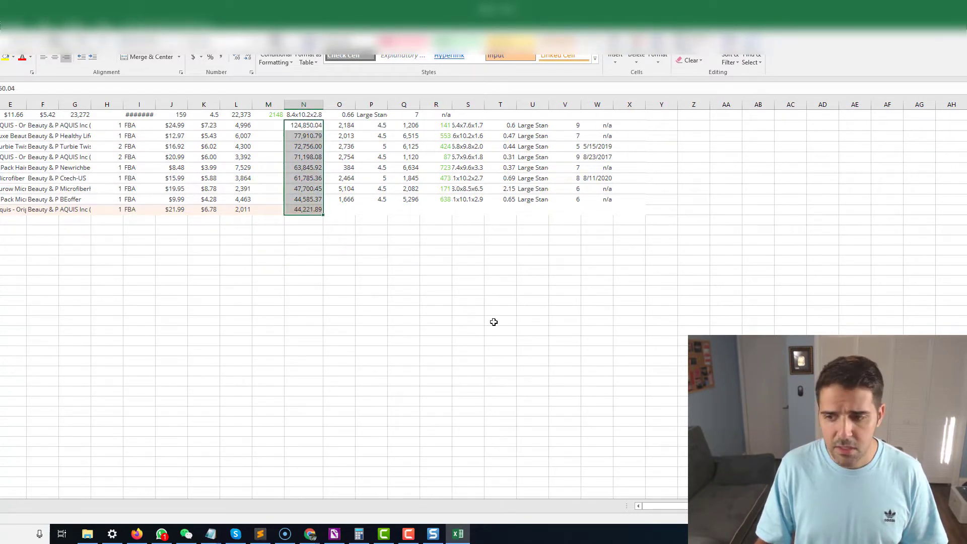
{"action": "key", "text": "alt+Tab"}
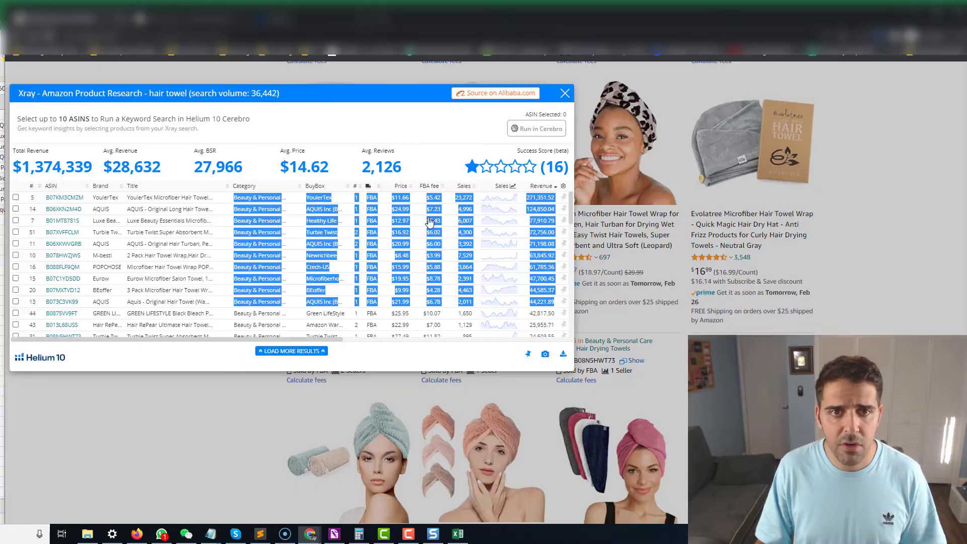
{"action": "key", "text": "alt+Tab"}
{"action": "left_click", "coordinate": [402, 318]}
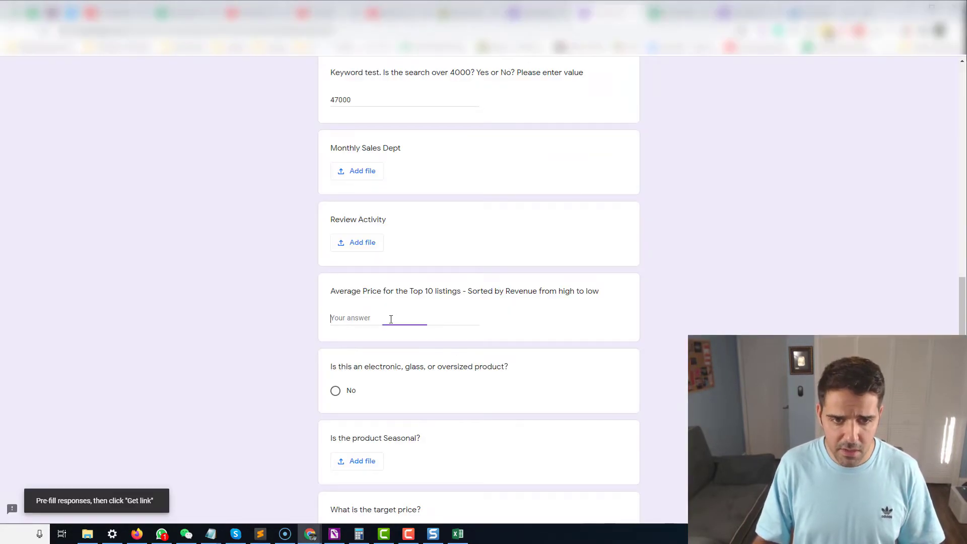
{"action": "type", "text": "67650"}
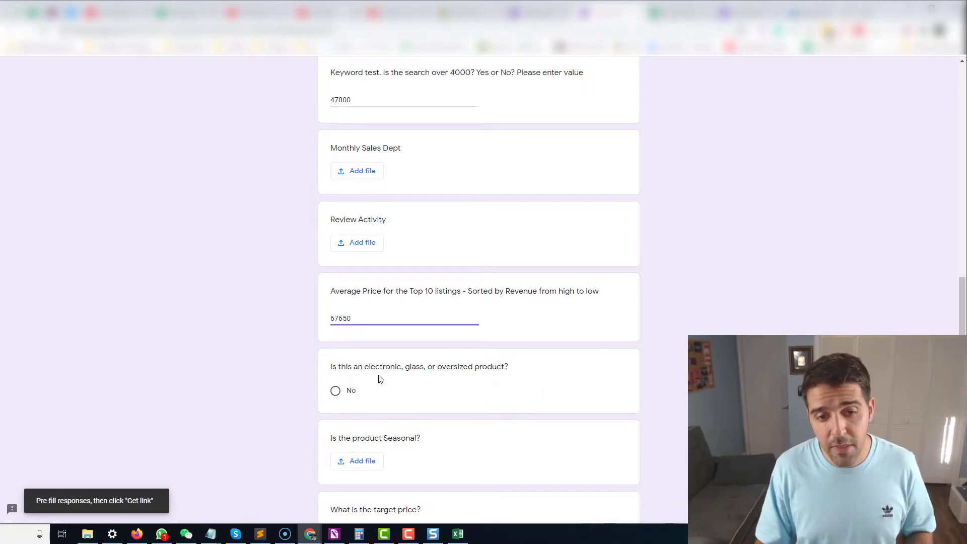
Answer No to the form's question about an electronic, glass, or oversized product and highlight that question
{"action": "left_click", "coordinate": [349, 390]}
{"action": "scroll", "coordinate": [314, 376], "scroll_direction": "down", "scroll_amount": 2}
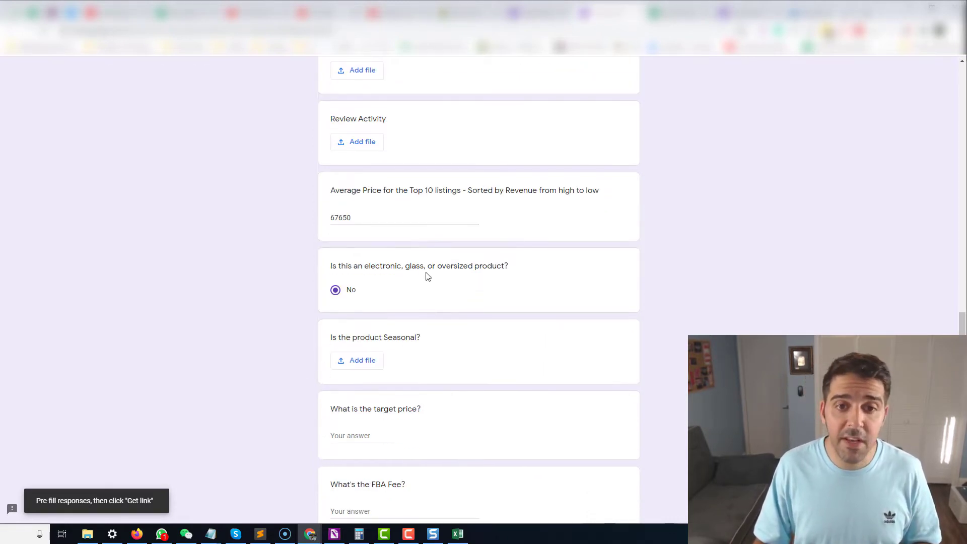
{"action": "left_click_drag", "start_coordinate": [523, 266], "coordinate": [328, 262]}
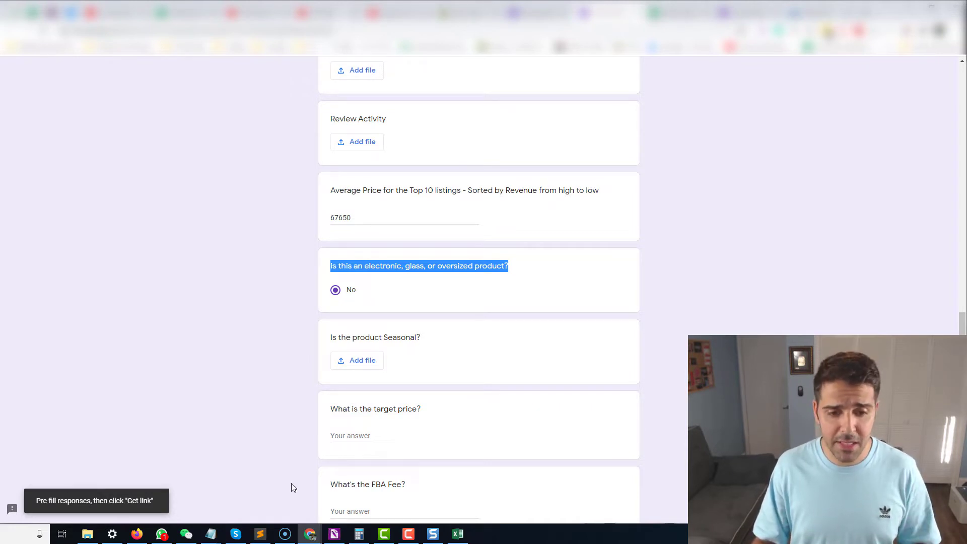
Open the YoulerTex hair towel listing on Amazon, reload it, and look for the Helium 10 history chart
{"action": "left_click", "coordinate": [409, 533]}
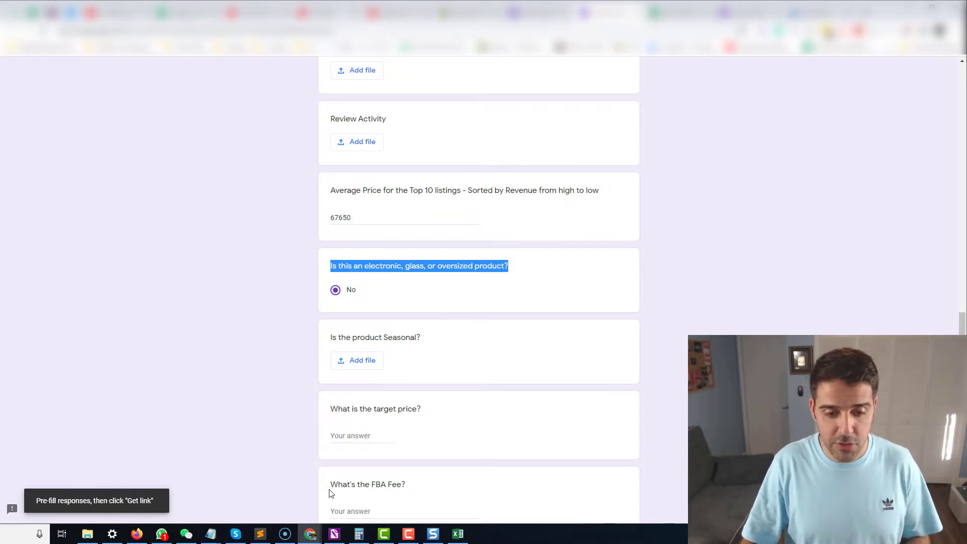
{"action": "left_click", "coordinate": [321, 519]}
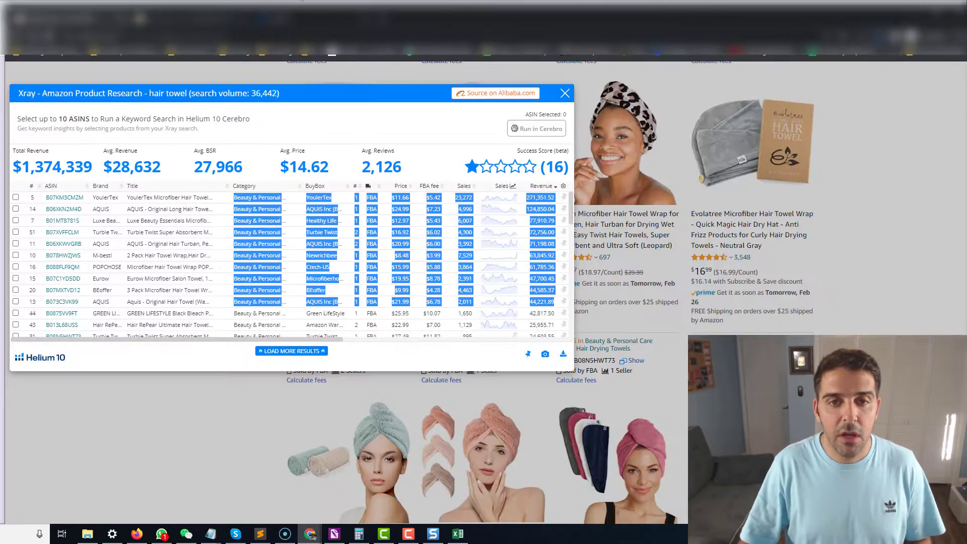
{"action": "left_click", "coordinate": [442, 74]}
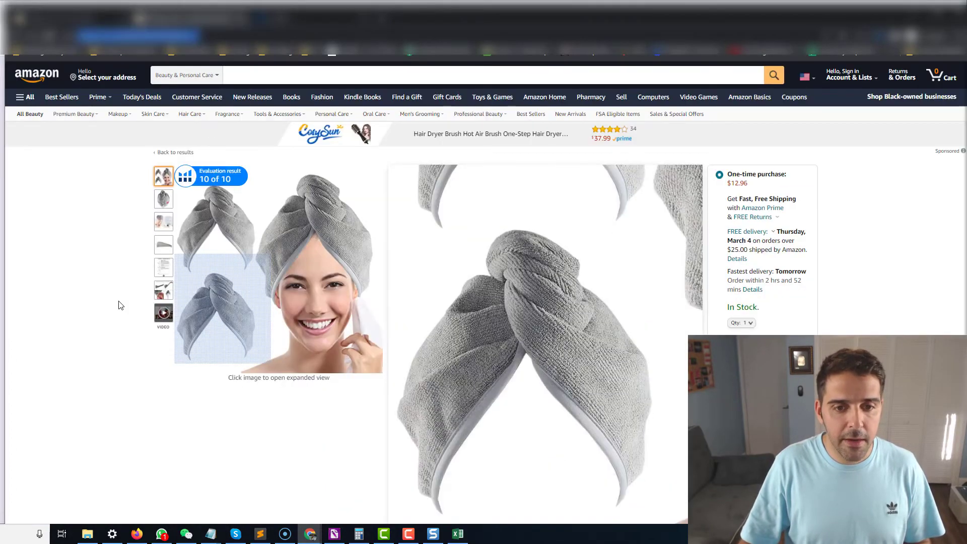
{"action": "scroll", "coordinate": [116, 297], "scroll_direction": "down", "scroll_amount": 10}
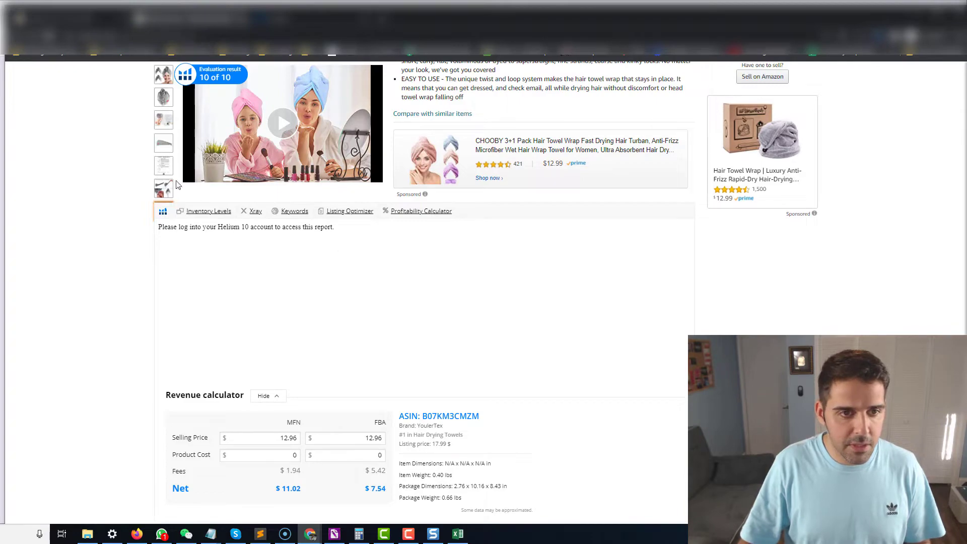
{"action": "key", "text": "F5"}
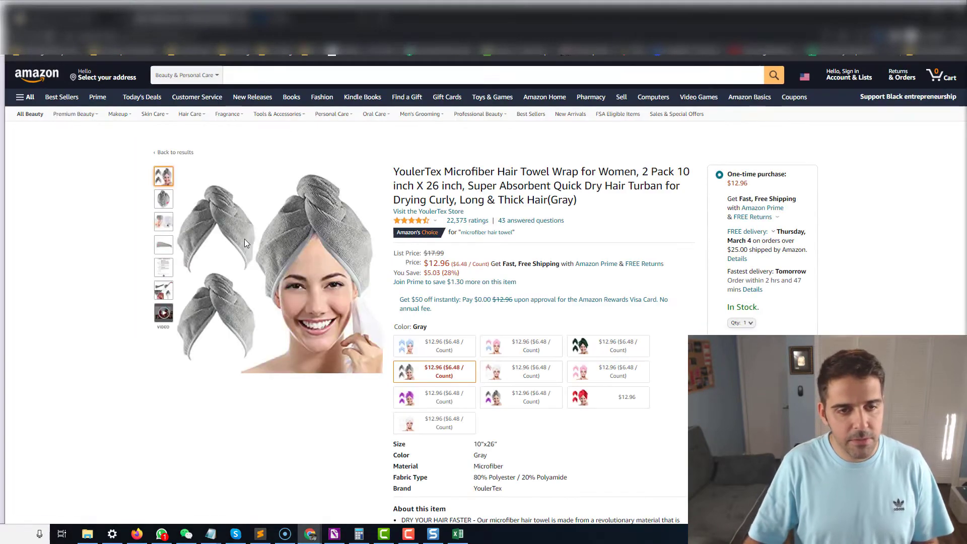
{"action": "scroll", "coordinate": [121, 214], "scroll_direction": "down", "scroll_amount": 15}
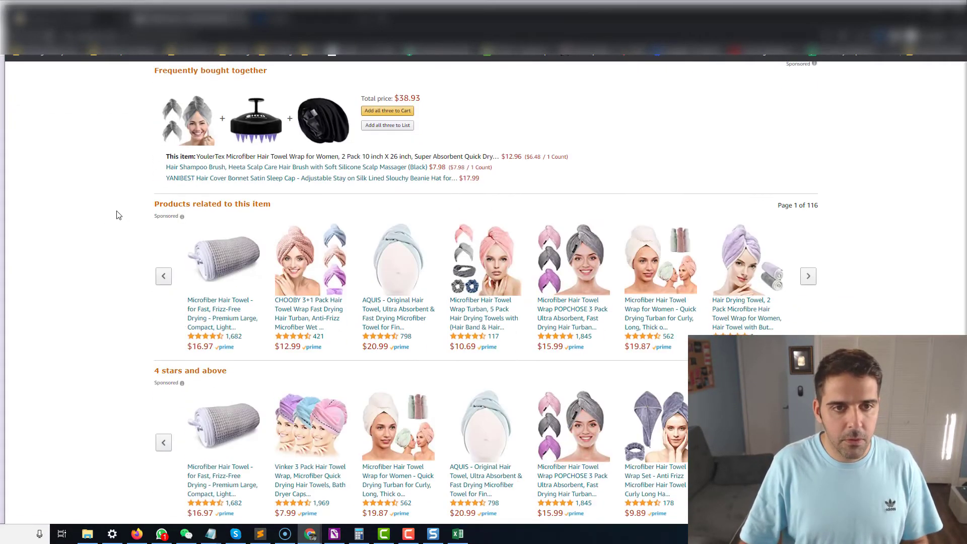
{"action": "scroll", "coordinate": [136, 214], "scroll_direction": "up", "scroll_amount": 7}
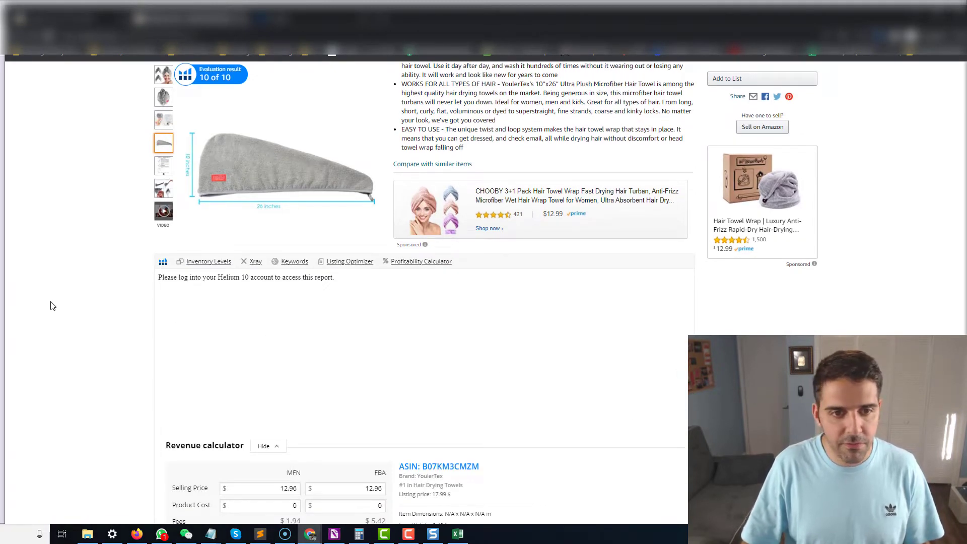
{"action": "left_click", "coordinate": [222, 36]}
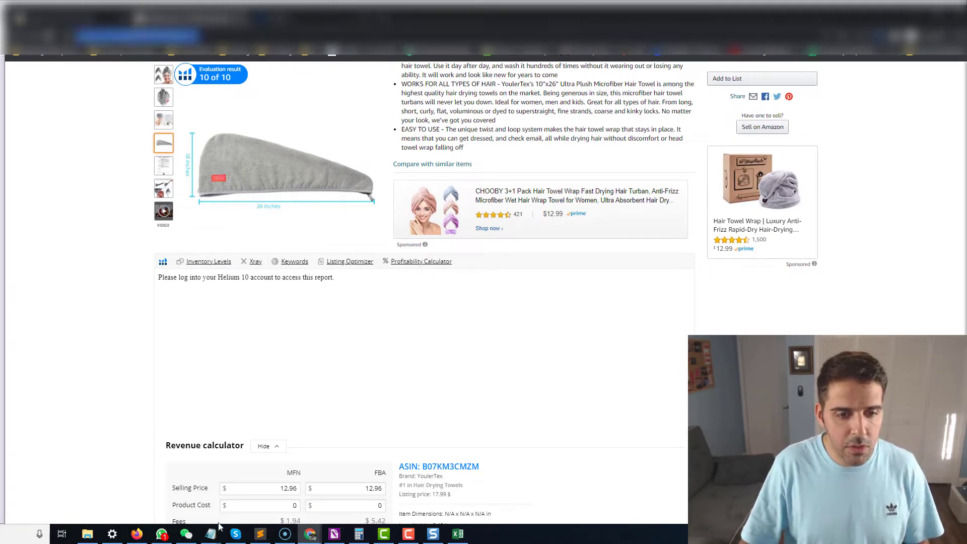
{"action": "left_click", "coordinate": [281, 499]}
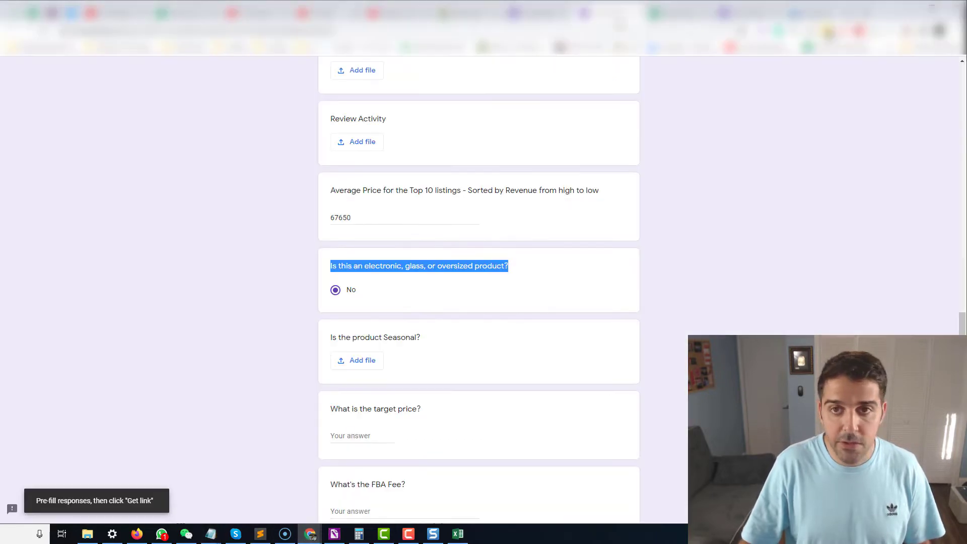
{"action": "left_click", "coordinate": [818, 14]}
{"action": "left_click", "coordinate": [669, 31]}
{"action": "key", "text": "ctrl+v"}
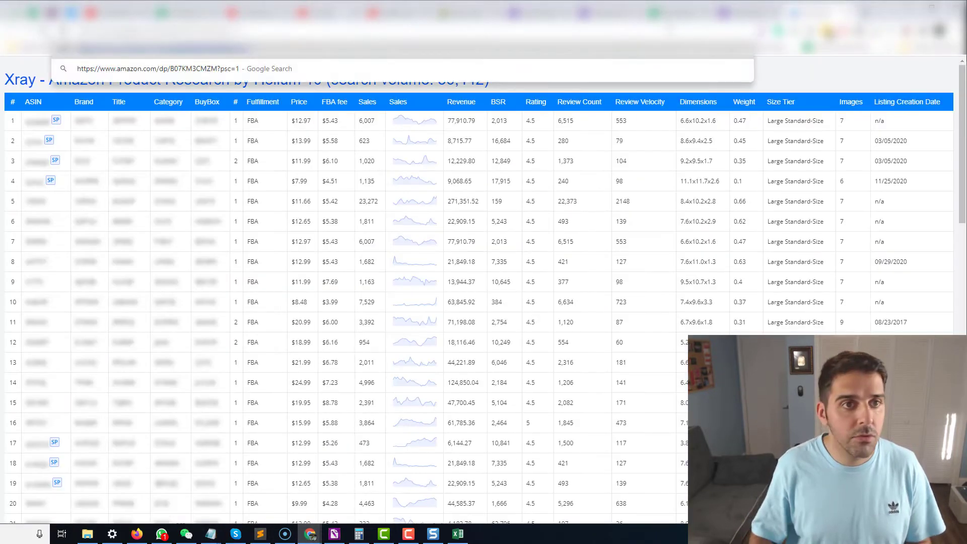
{"action": "key", "text": "Return"}
Find the Helium 10 price and rank history chart on the YoulerTex listing and set its range to All Time
{"action": "scroll", "coordinate": [118, 315], "scroll_direction": "down", "scroll_amount": 3}
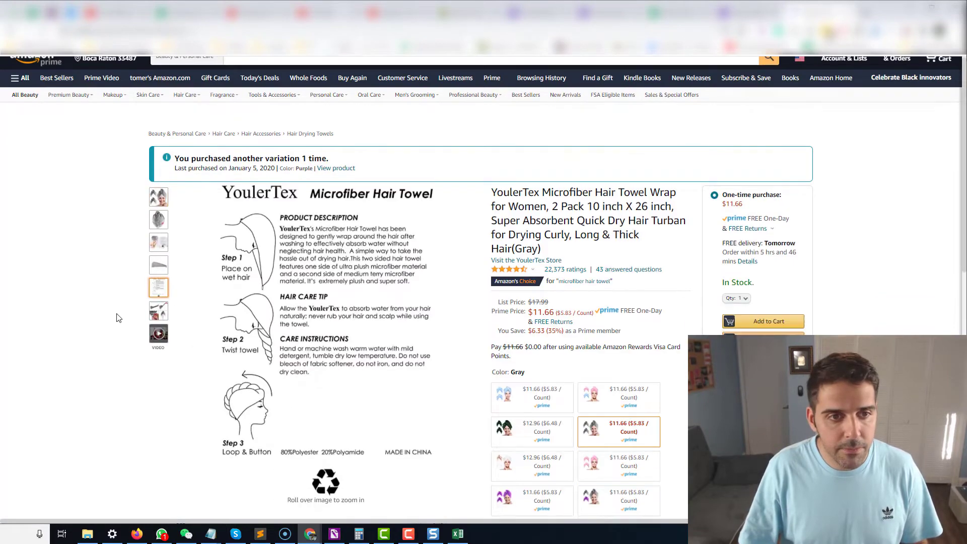
{"action": "scroll", "coordinate": [151, 327], "scroll_direction": "down", "scroll_amount": 10}
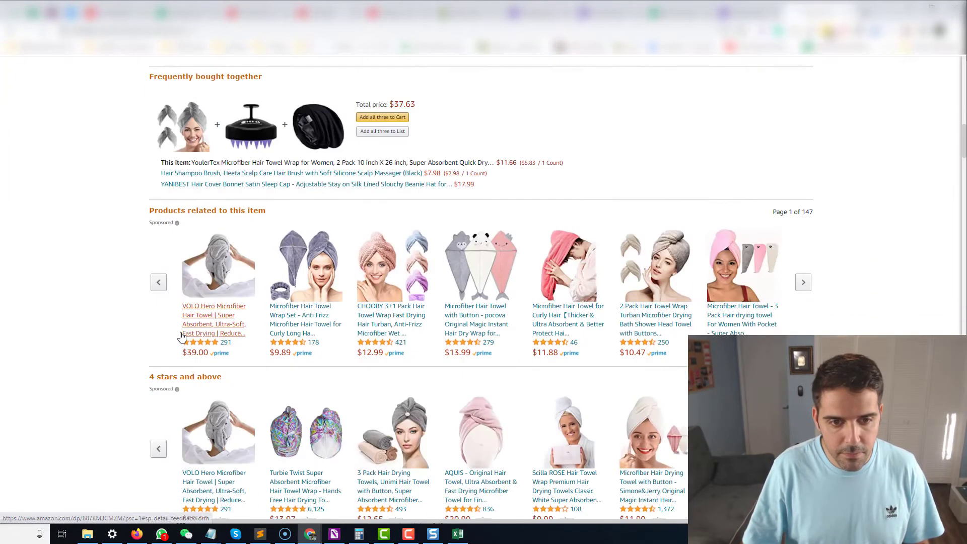
{"action": "scroll", "coordinate": [181, 335], "scroll_direction": "down", "scroll_amount": 3}
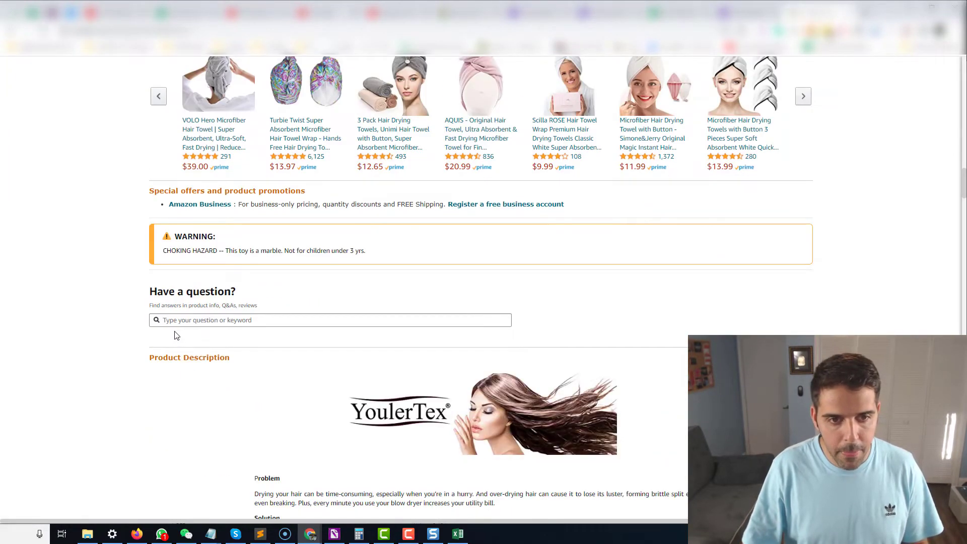
{"action": "scroll", "coordinate": [177, 336], "scroll_direction": "down", "scroll_amount": 2}
{"action": "scroll", "coordinate": [173, 335], "scroll_direction": "down", "scroll_amount": 10}
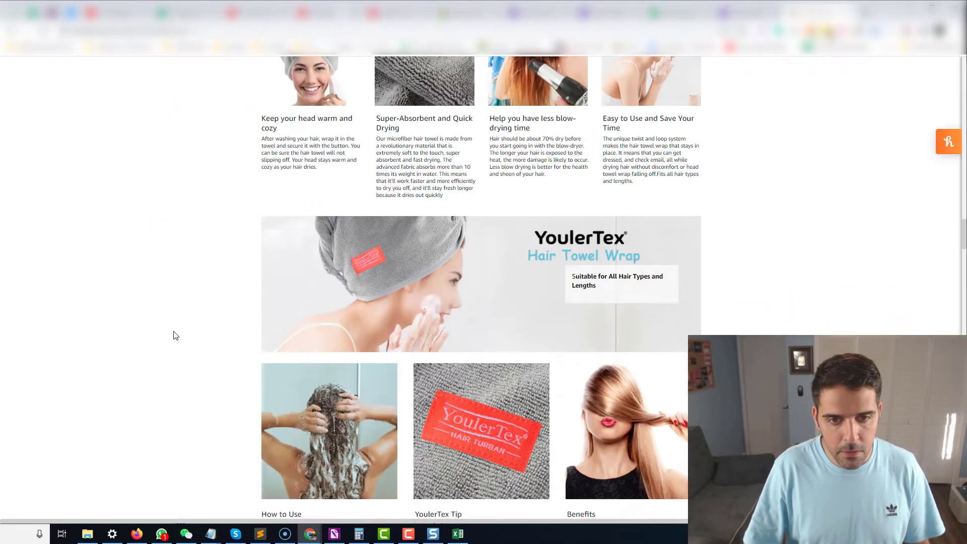
{"action": "scroll", "coordinate": [172, 333], "scroll_direction": "up", "scroll_amount": 14}
{"action": "scroll", "coordinate": [164, 329], "scroll_direction": "up", "scroll_amount": 12}
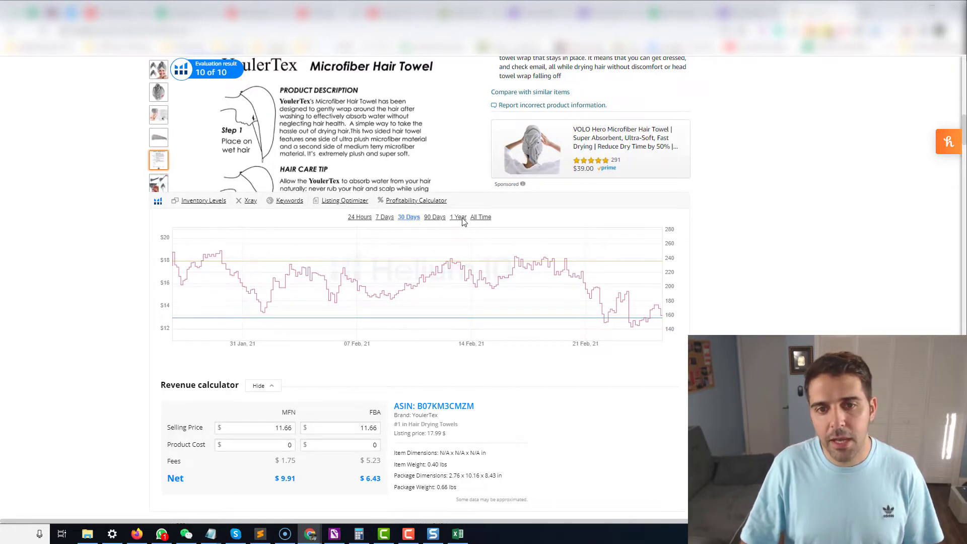
{"action": "left_click", "coordinate": [481, 218]}
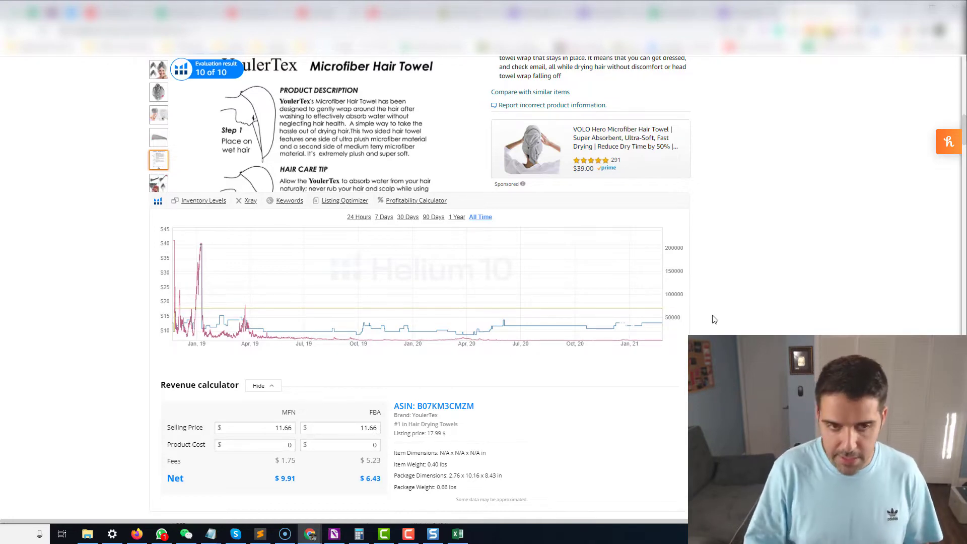
Capture the All Time history chart as a screenshot and save it as a PNG file named seaso
{"action": "key", "text": "Print"}
{"action": "left_click_drag", "start_coordinate": [142, 209], "coordinate": [763, 366]}
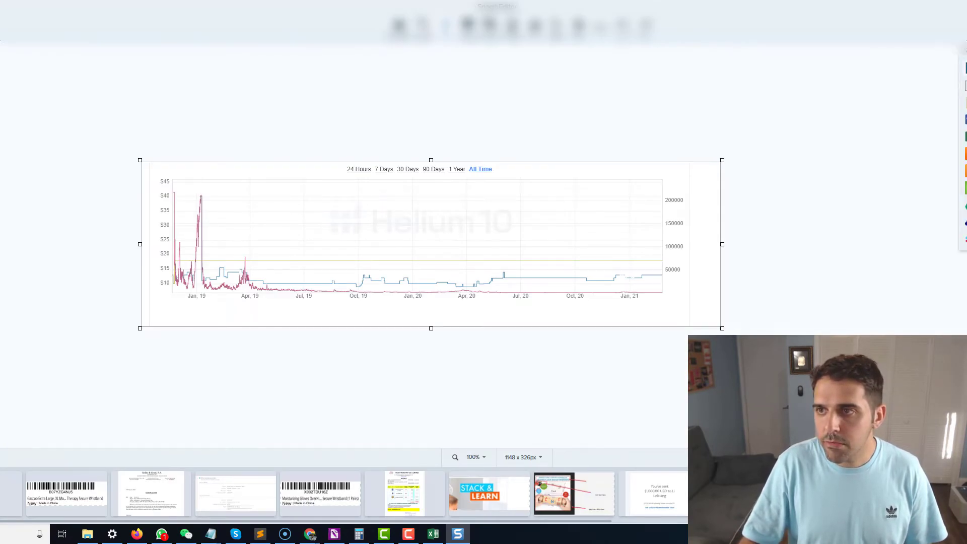
{"action": "key", "text": "ctrl+s"}
{"action": "left_click", "coordinate": [377, 208]}
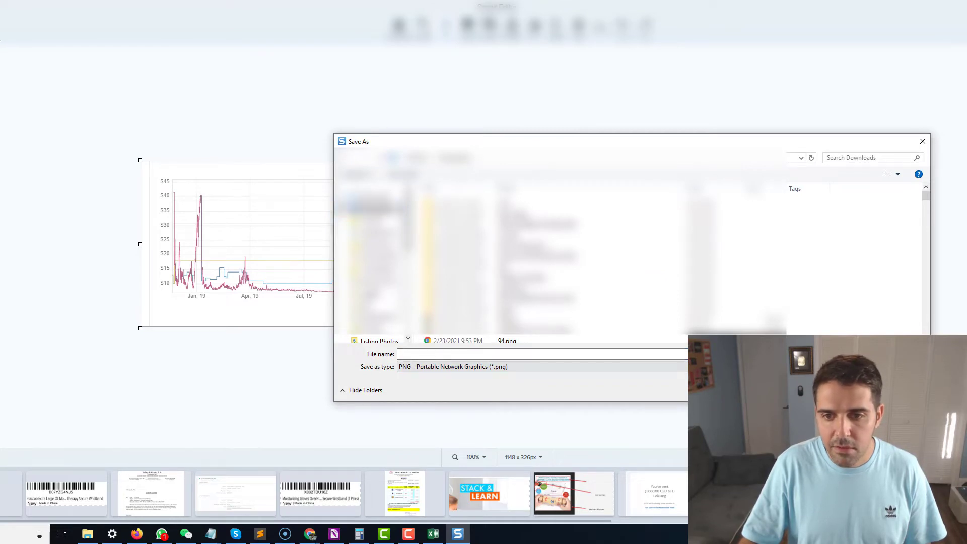
{"action": "type", "text": "seaso"}
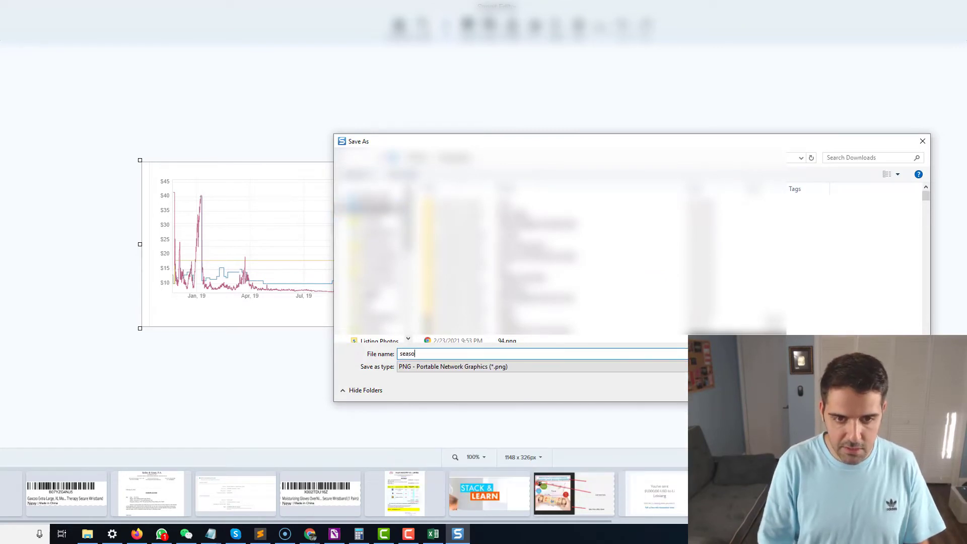
{"action": "key", "text": "Return"}
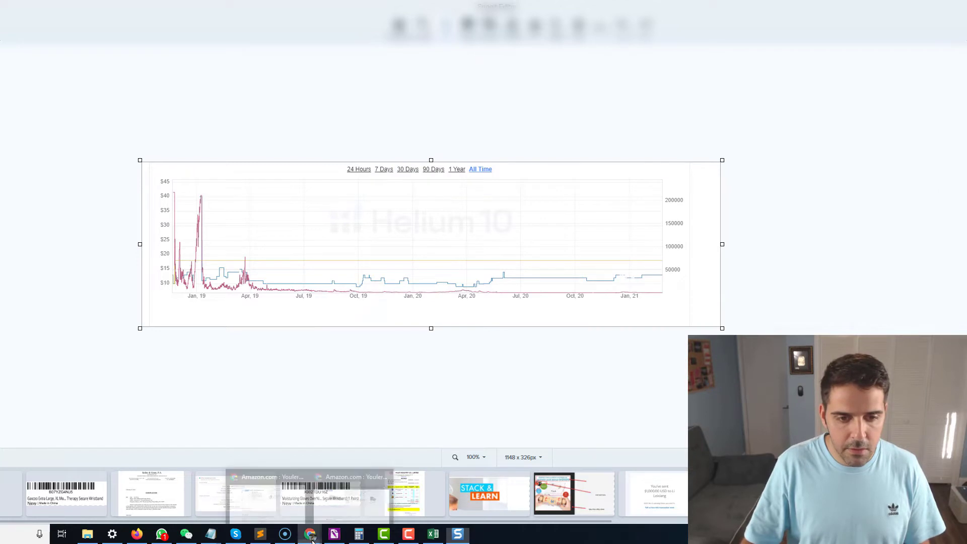
Return to the partly filled Product Research Step 1 form and close its blank copy
{"action": "left_click", "coordinate": [312, 537]}
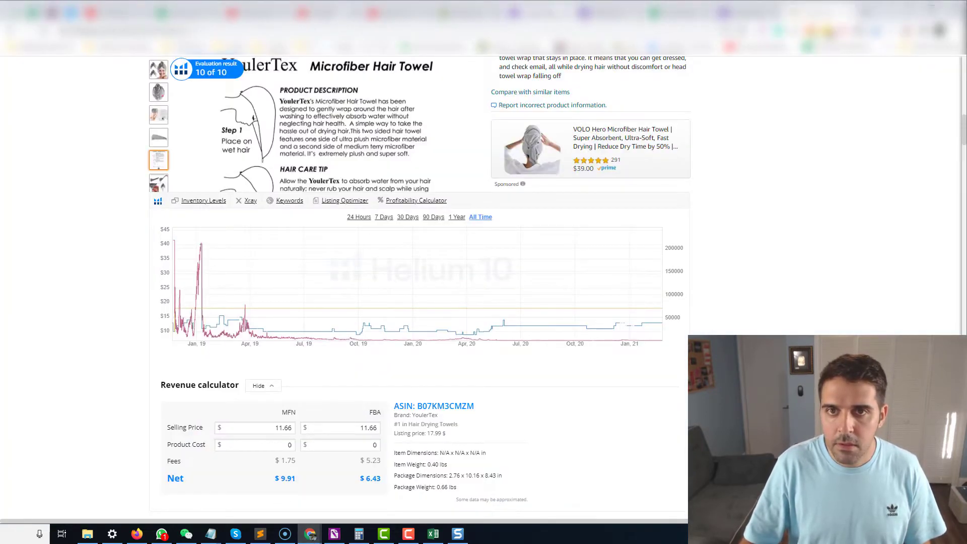
{"action": "left_click", "coordinate": [548, 14]}
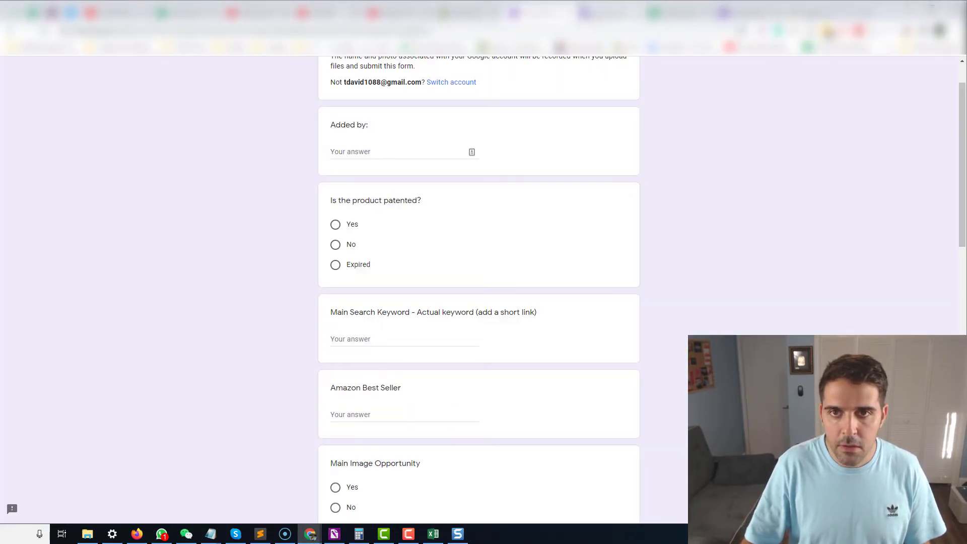
{"action": "middle_click", "coordinate": [557, 12]}
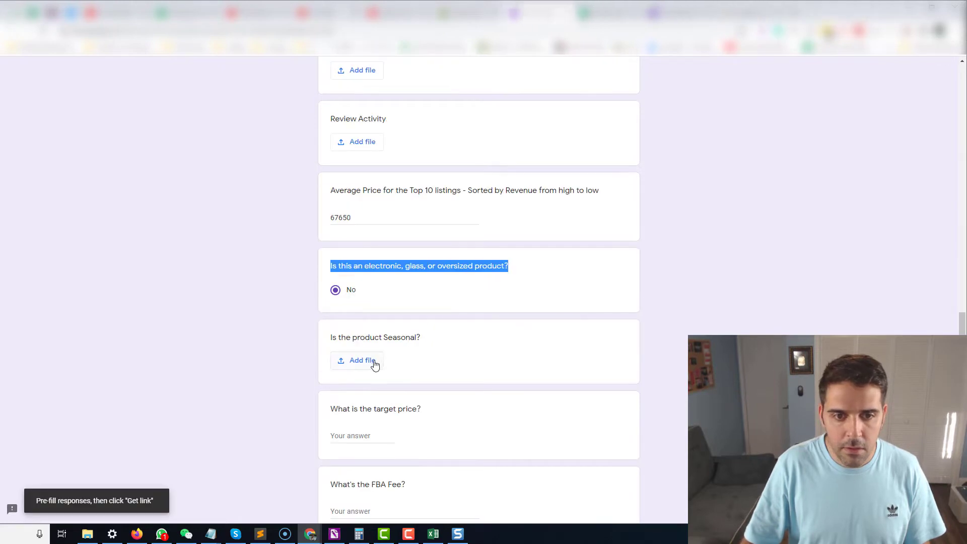
{"action": "scroll", "coordinate": [374, 364], "scroll_direction": "down", "scroll_amount": 2}
{"action": "left_click", "coordinate": [359, 260]}
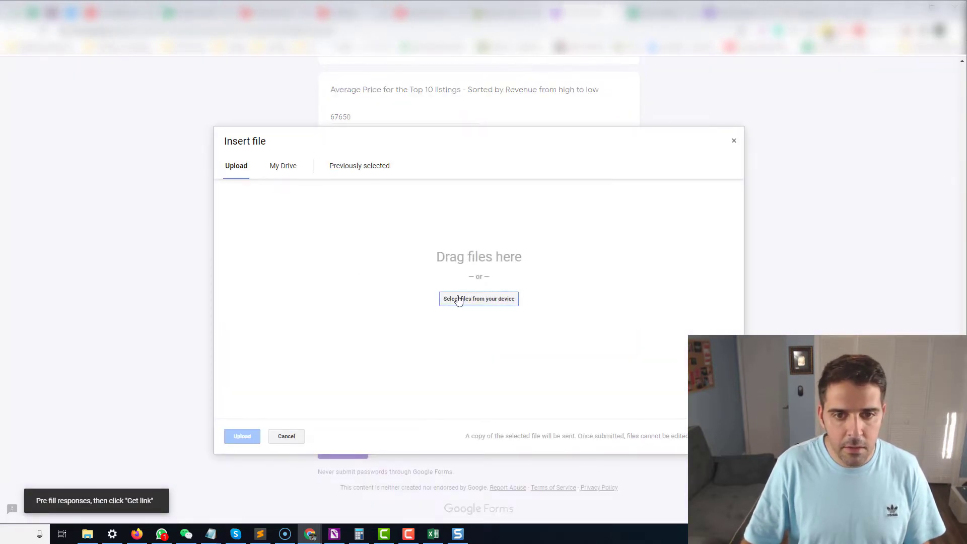
{"action": "left_click", "coordinate": [458, 299]}
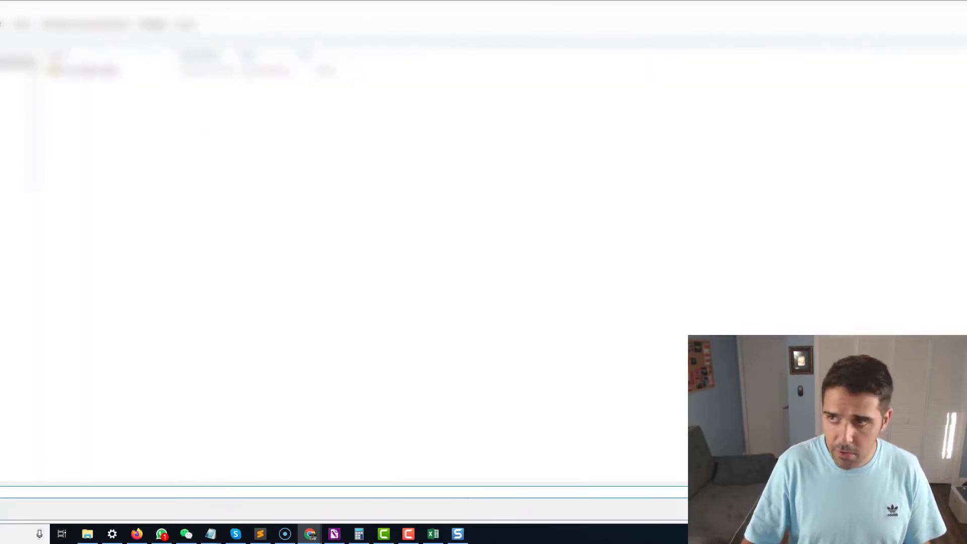
{"action": "key", "text": "Escape"}
{"action": "left_click", "coordinate": [732, 139]}
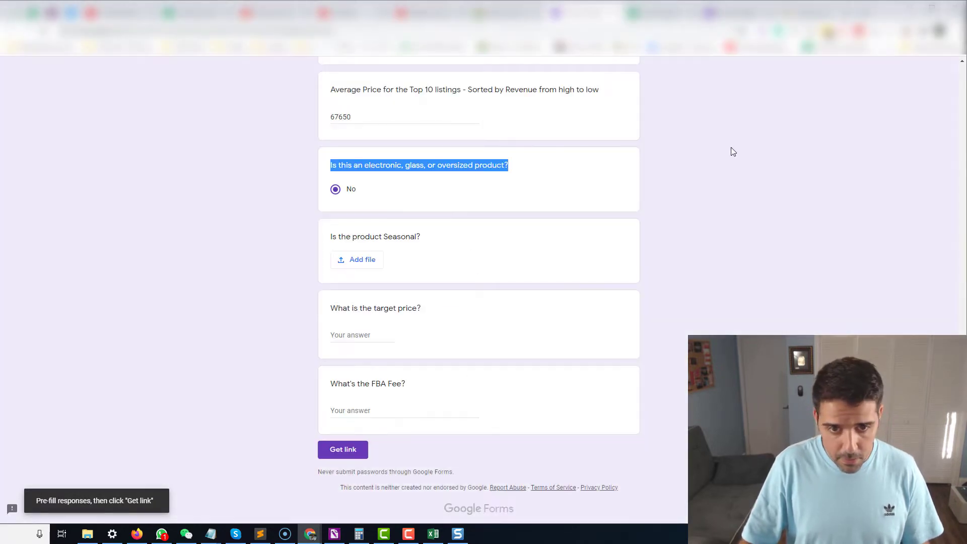
{"action": "left_click", "coordinate": [238, 298]}
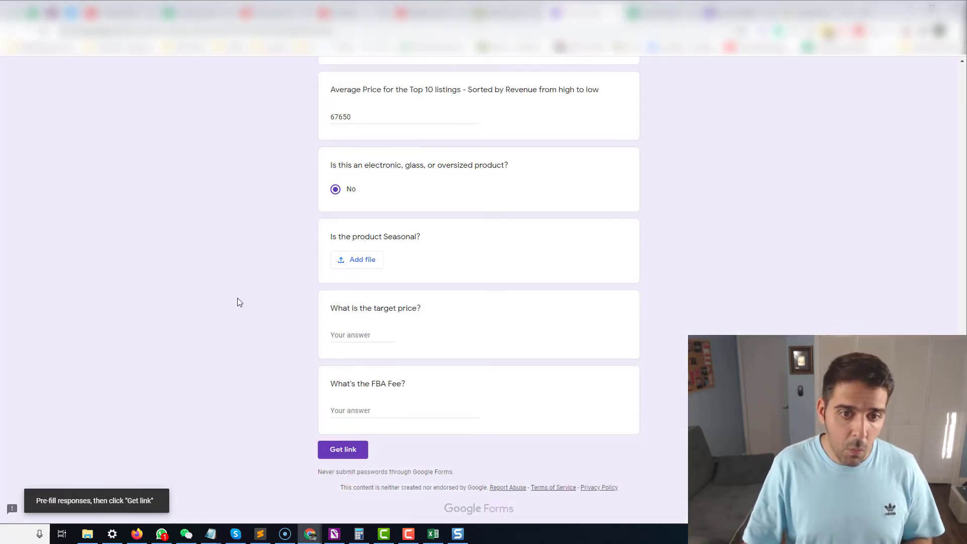
Open the Helium 10 Profitability Calculator for the YoulerTex listing, clear the estimated freight cost and set the price to $12
{"action": "left_click", "coordinate": [341, 335]}
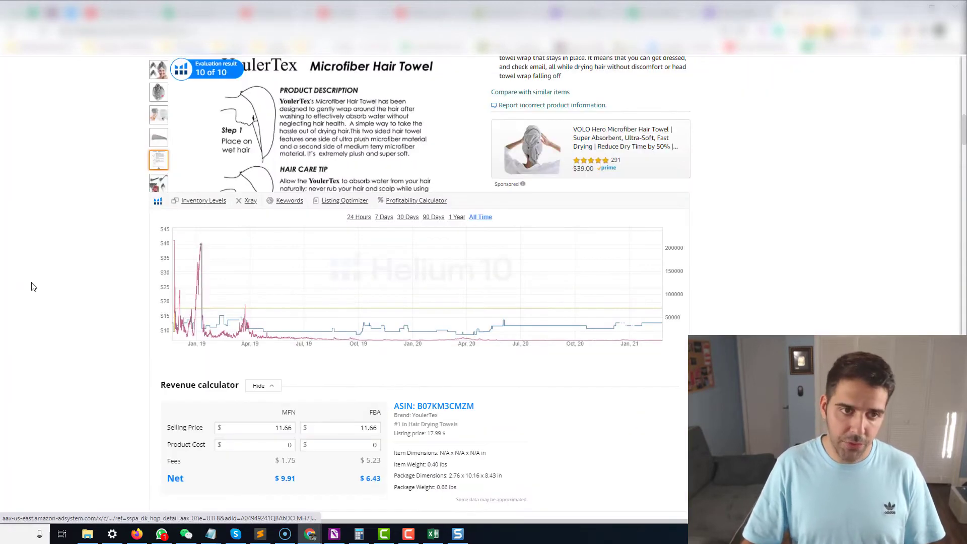
{"action": "left_click", "coordinate": [403, 201]}
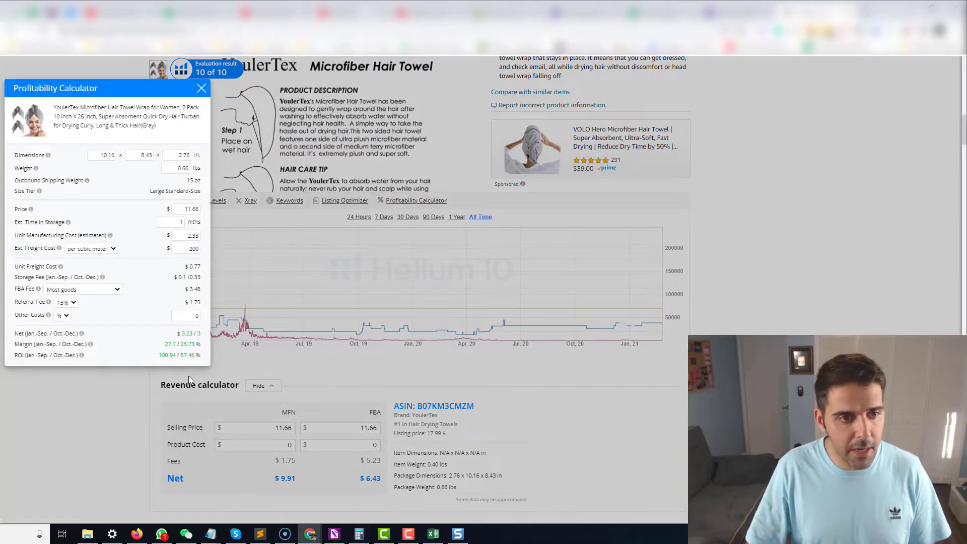
{"action": "double_click", "coordinate": [187, 248]}
{"action": "key", "text": "BackSpace"}
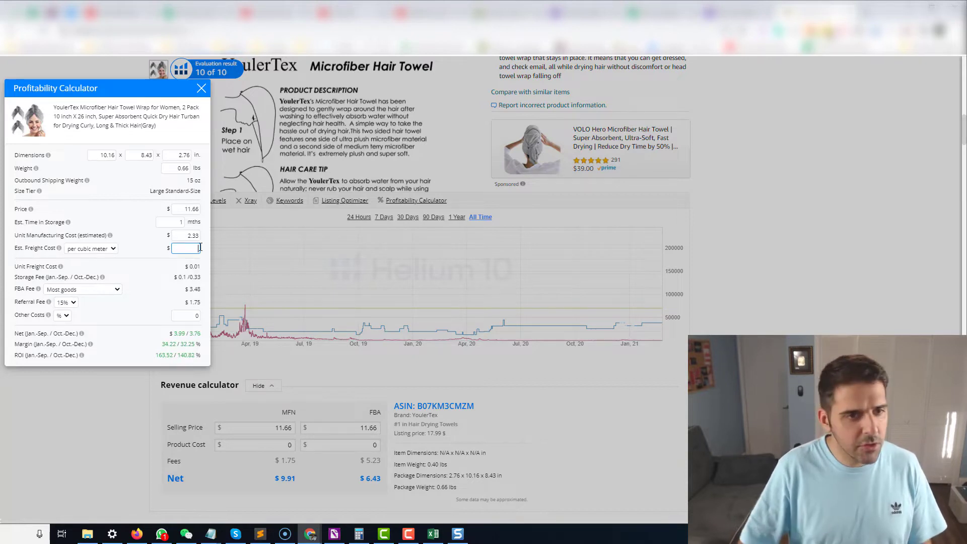
{"action": "double_click", "coordinate": [187, 208]}
{"action": "type", "text": "12"}
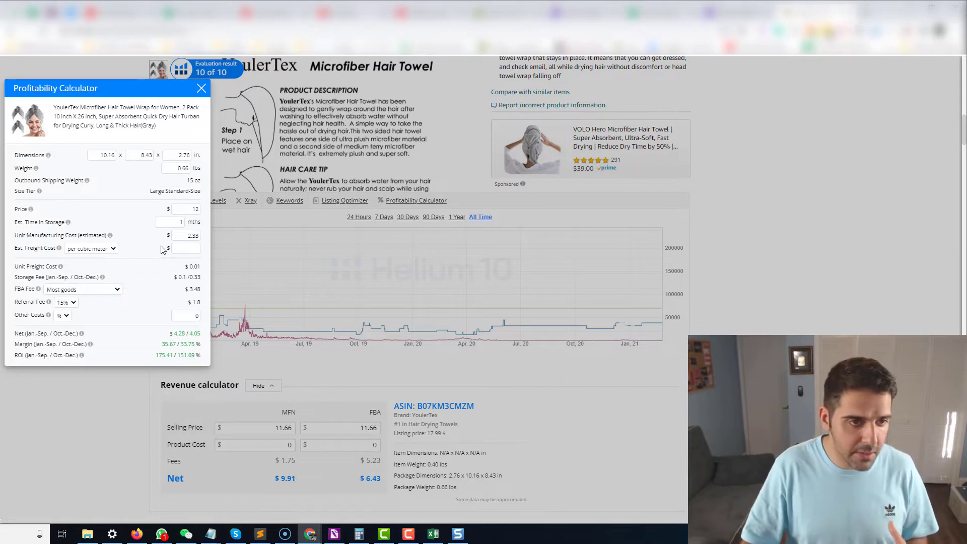
Set the unit manufacturing cost in the Profitability Calculator to $2
{"action": "double_click", "coordinate": [180, 237]}
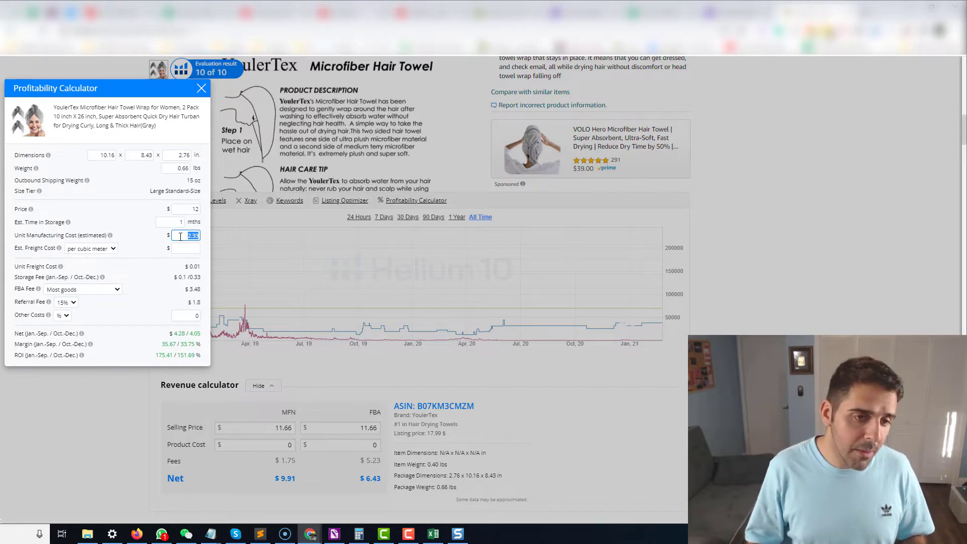
{"action": "left_click_drag", "start_coordinate": [164, 352], "coordinate": [171, 346]}
{"action": "left_click", "coordinate": [154, 356]}
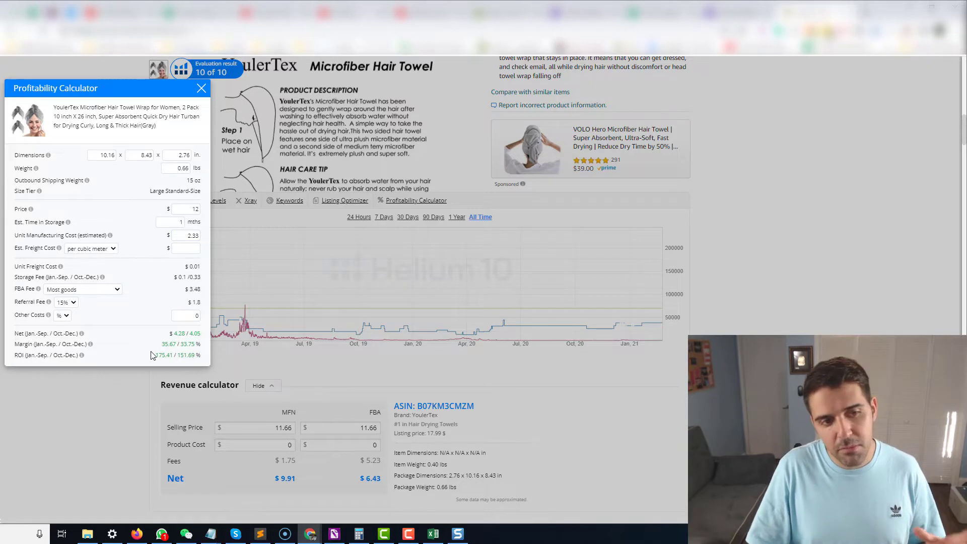
{"action": "left_click_drag", "start_coordinate": [186, 235], "coordinate": [205, 237]}
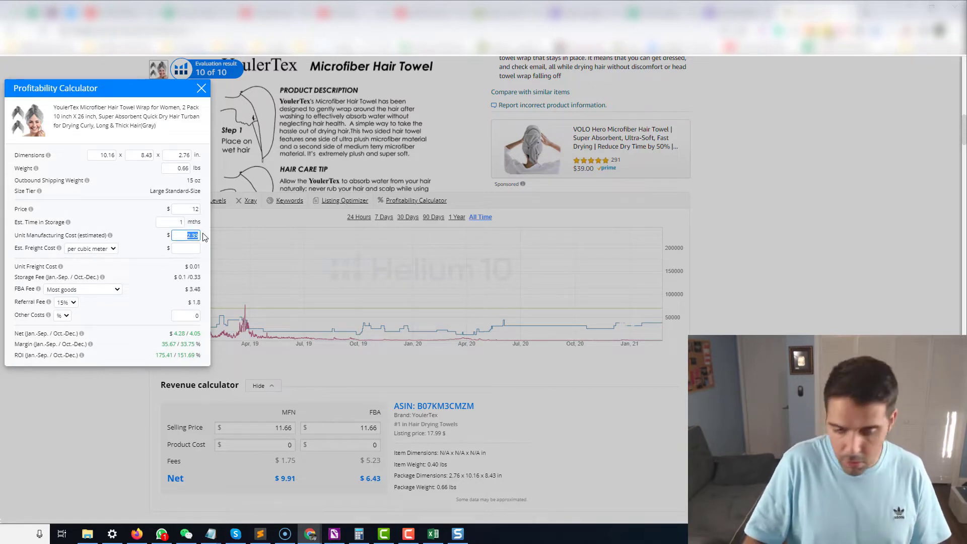
{"action": "type", "text": "2"}
{"action": "left_click", "coordinate": [139, 248]}
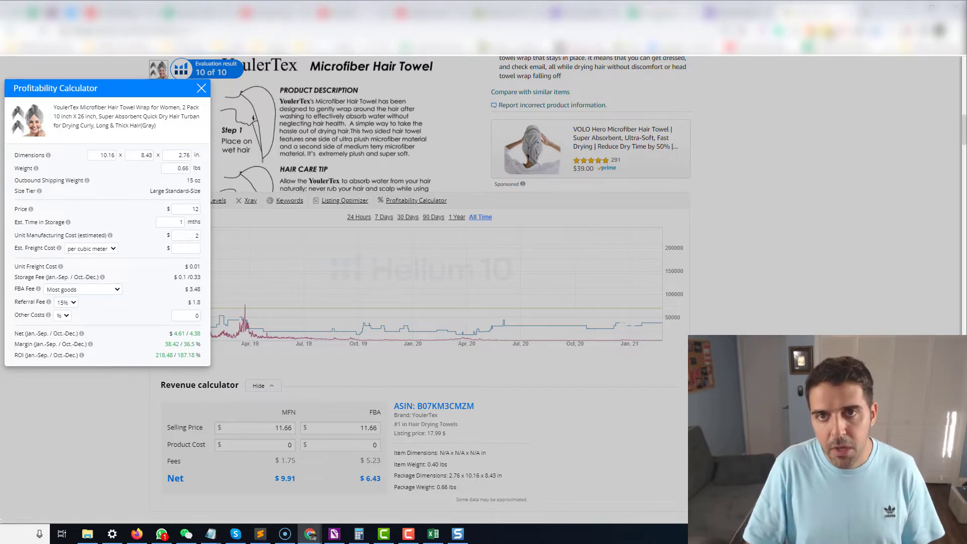
Answer the target price question in the Product Research Step 1 form with 3
{"action": "left_click", "coordinate": [587, 13]}
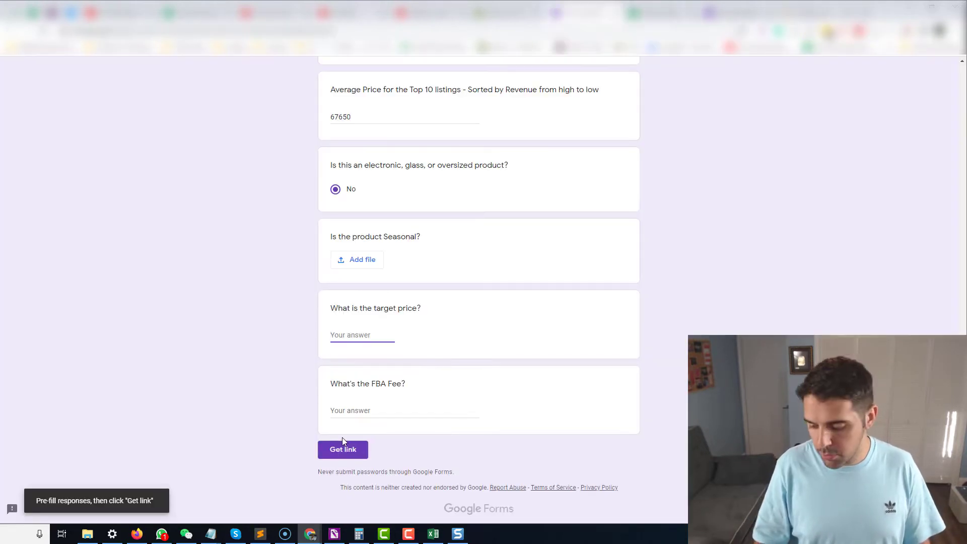
{"action": "type", "text": "$2"}
{"action": "key", "text": "ctrl+a"}
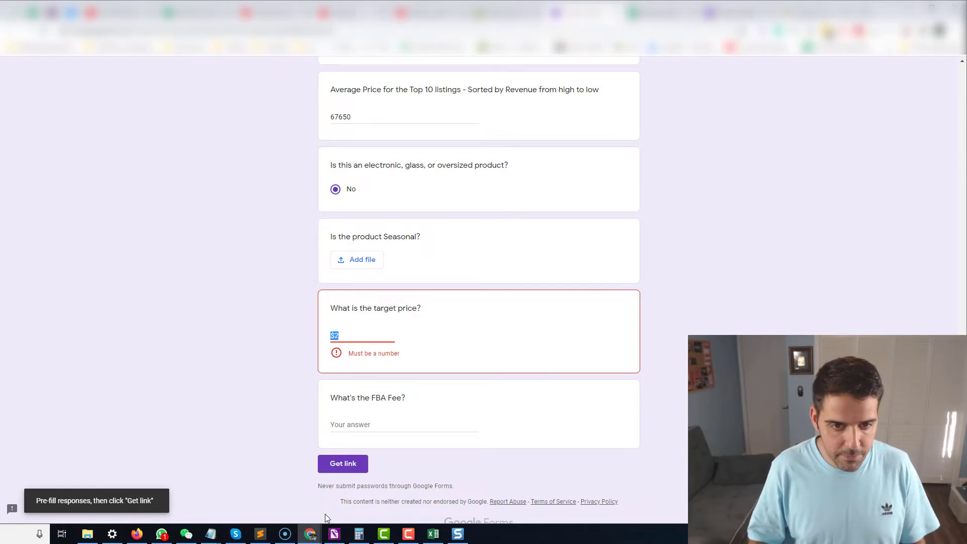
{"action": "type", "text": "2"}
{"action": "left_click", "coordinate": [356, 334]}
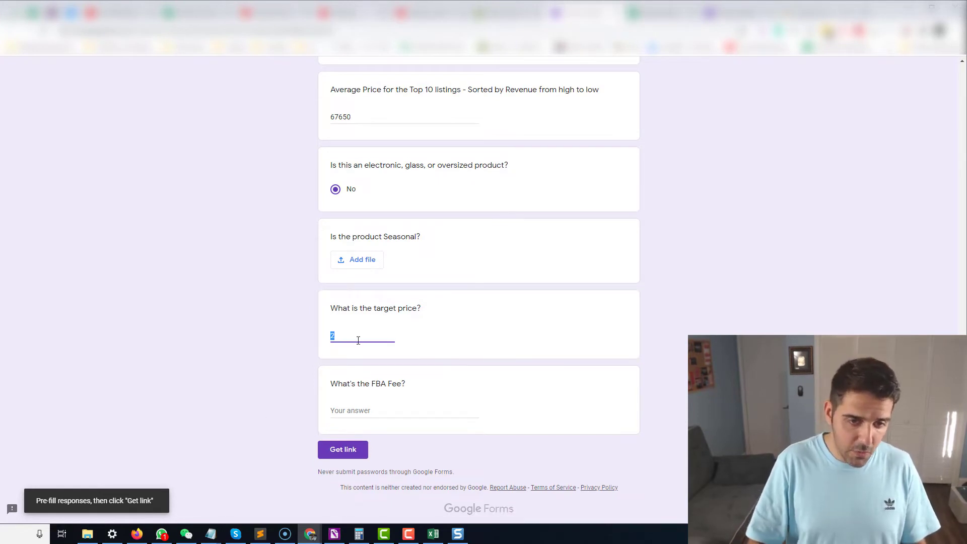
{"action": "key", "text": "BackSpace"}
{"action": "type", "text": "3e"}
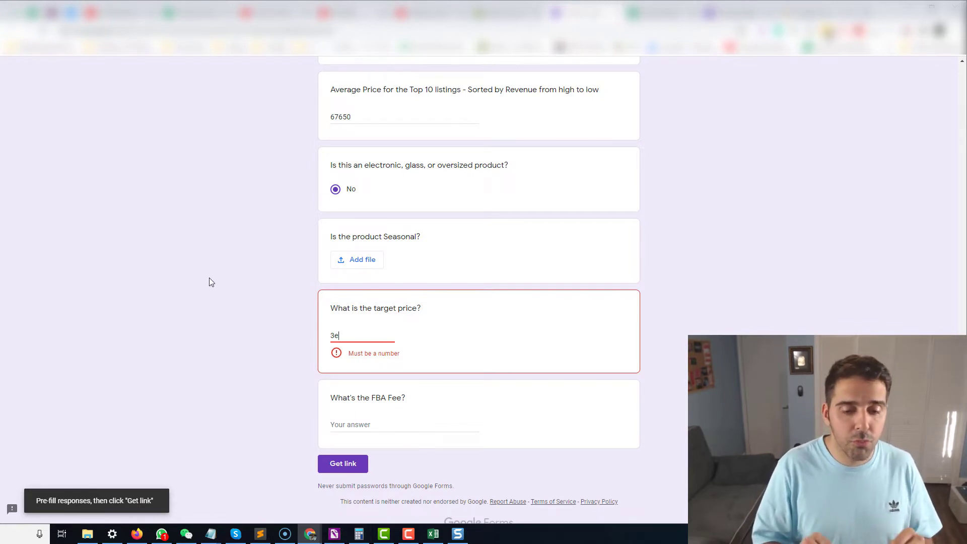
{"action": "key", "text": "BackSpace"}
{"action": "key", "text": "Tab"}
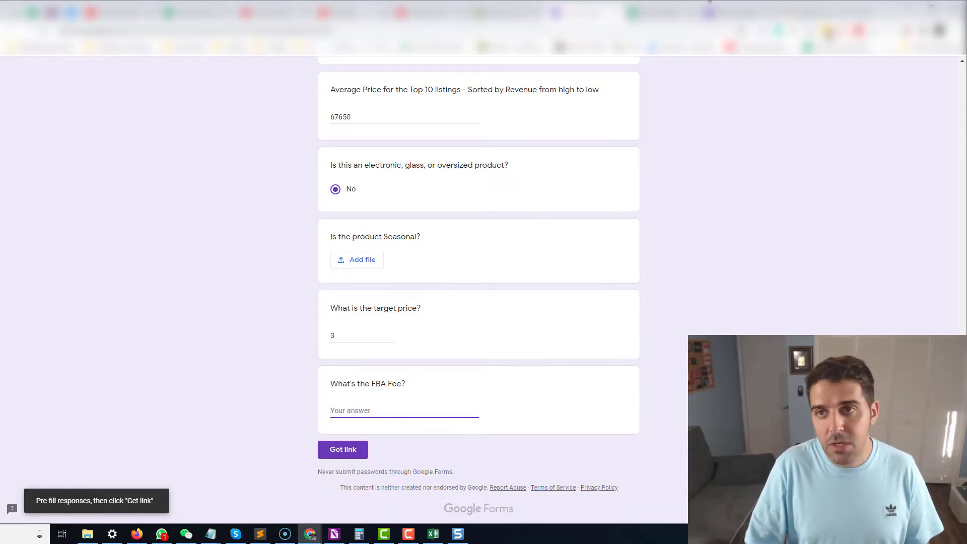
Check the FBA fee in the Profitability Calculator, then enter 5.3 as the form's FBA fee and generate the pre-filled link
{"action": "left_click", "coordinate": [800, 13]}
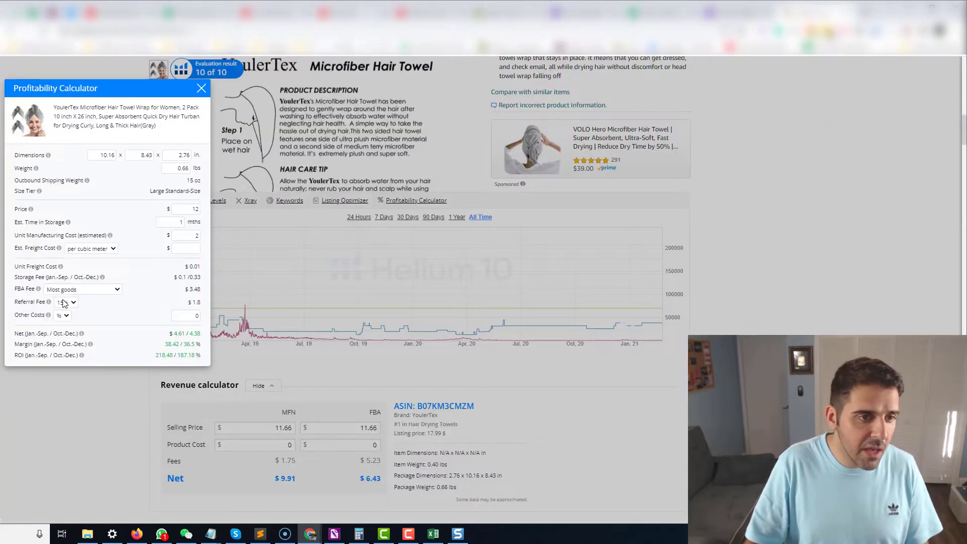
{"action": "left_click_drag", "start_coordinate": [194, 289], "coordinate": [190, 289]}
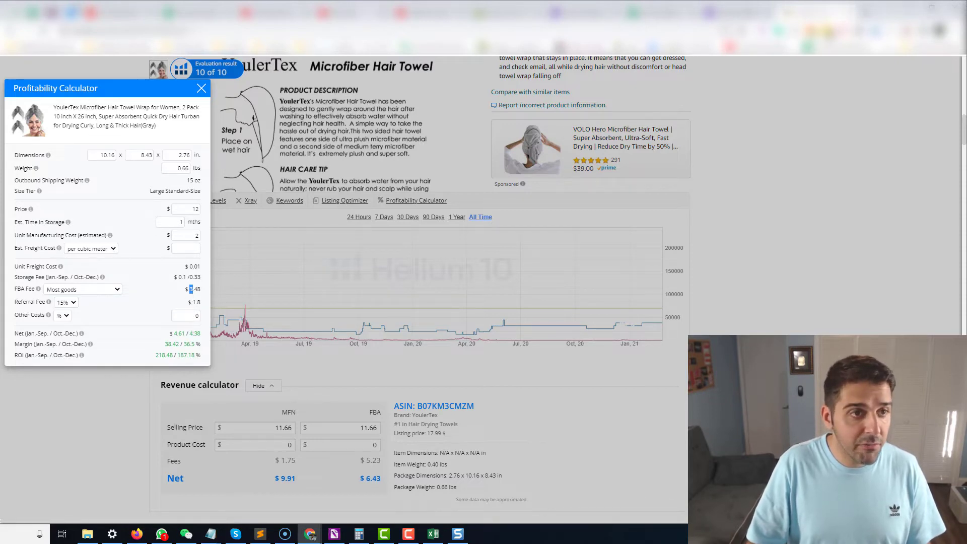
{"action": "left_click", "coordinate": [584, 13]}
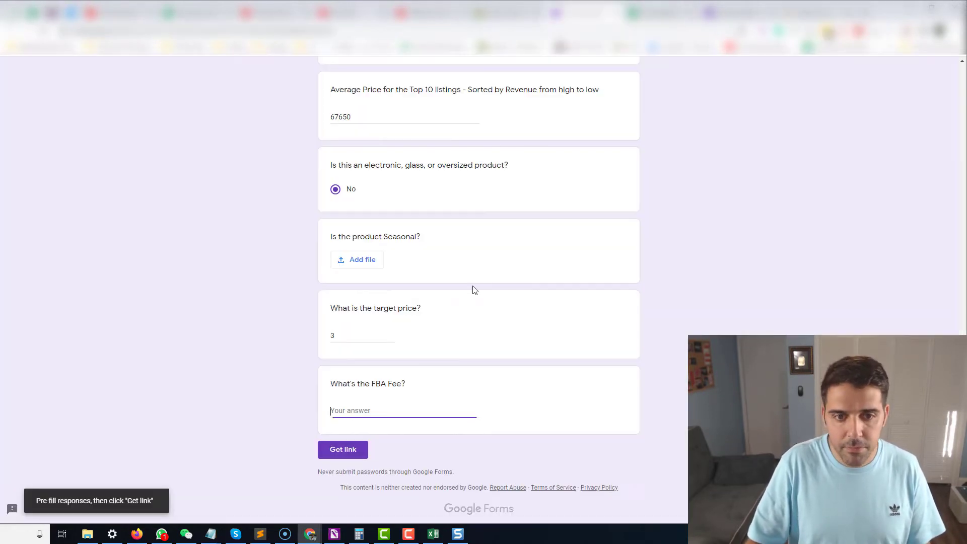
{"action": "type", "text": "5.3"}
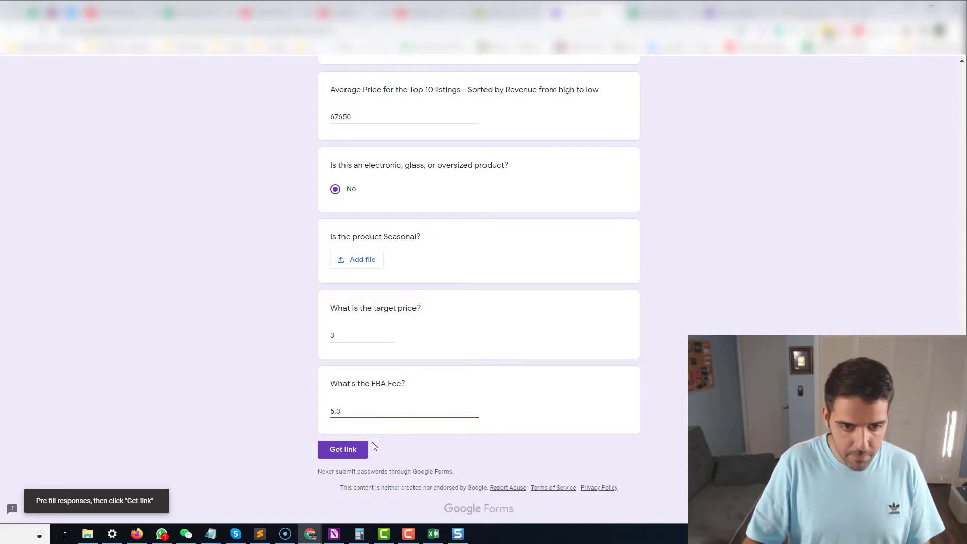
{"action": "left_click", "coordinate": [356, 450]}
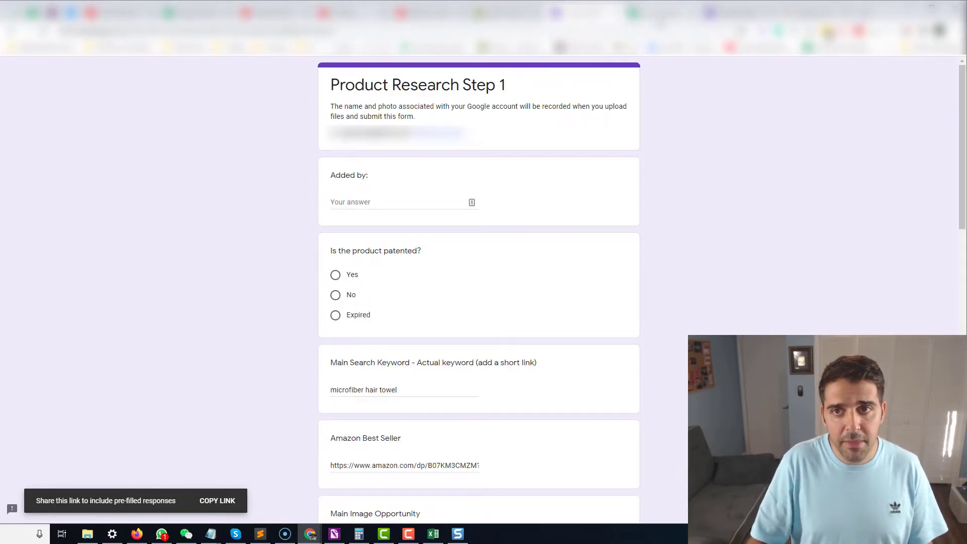
Open the Excel Checklist spreadsheet and examine the collected research entries, including the Wood shape sorter row's keyword and best seller links
{"action": "left_click", "coordinate": [660, 20]}
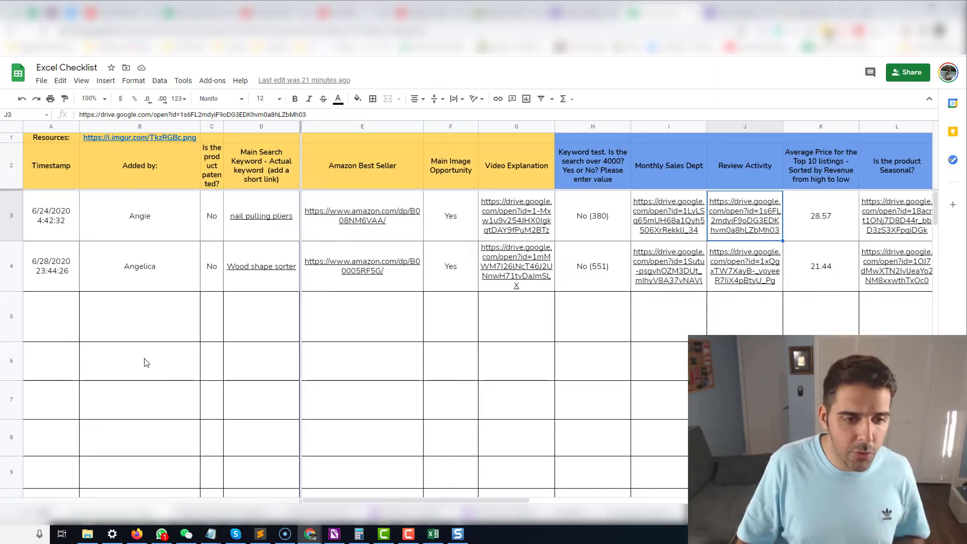
{"action": "left_click_drag", "start_coordinate": [519, 500], "coordinate": [483, 482]}
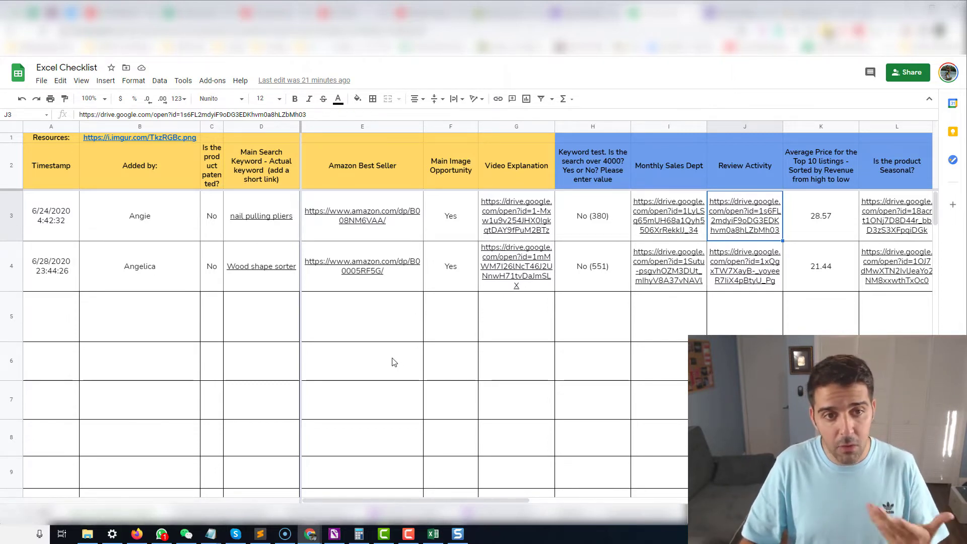
{"action": "left_click", "coordinate": [269, 268]}
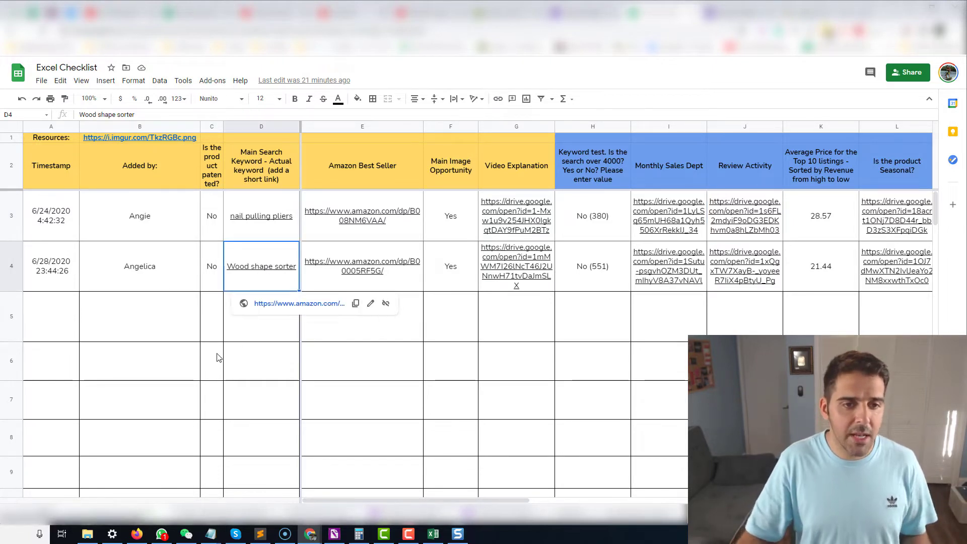
{"action": "left_click", "coordinate": [176, 313]}
{"action": "left_click", "coordinate": [349, 278]}
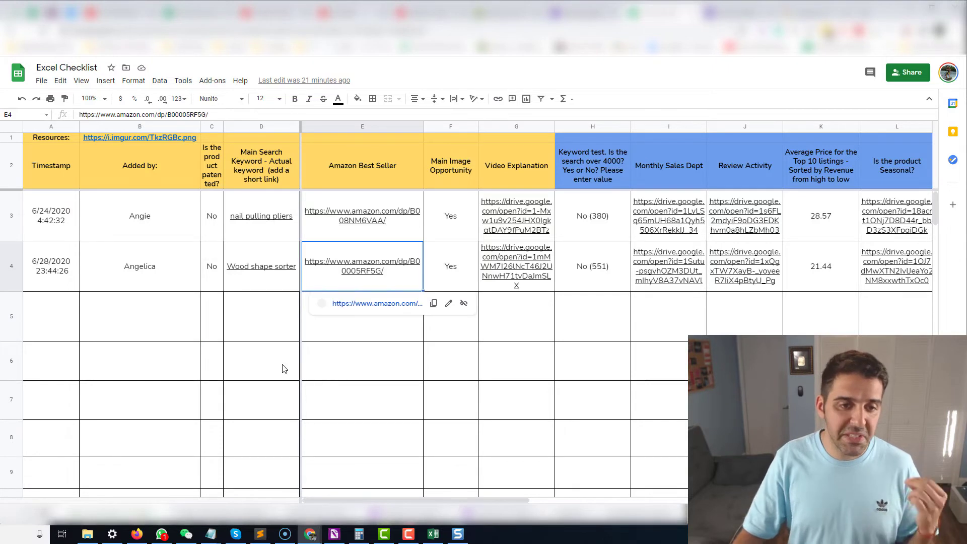
{"action": "left_click", "coordinate": [282, 366]}
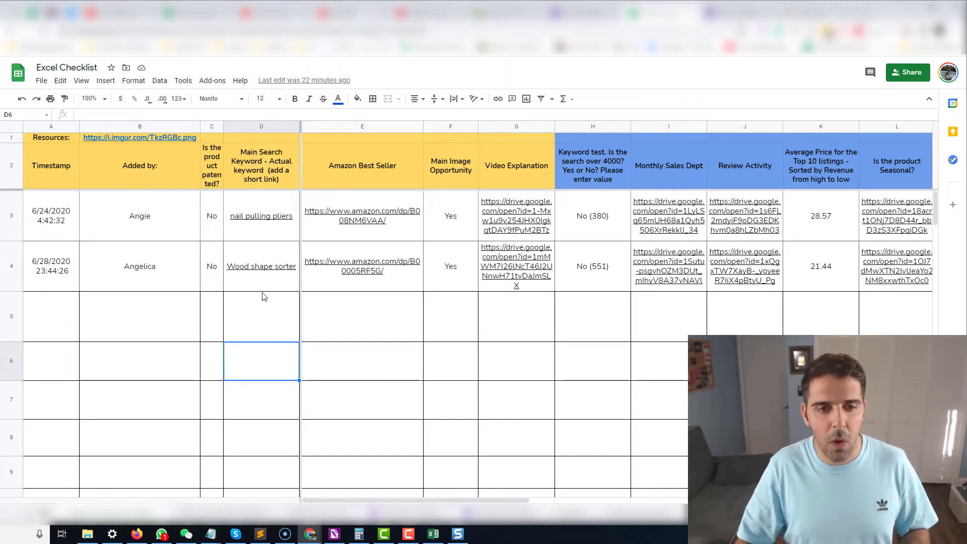
View the Amazon search linked from the Wood shape sorter keyword and return to the Excel Checklist
{"action": "left_click", "coordinate": [290, 283]}
{"action": "left_click", "coordinate": [293, 303]}
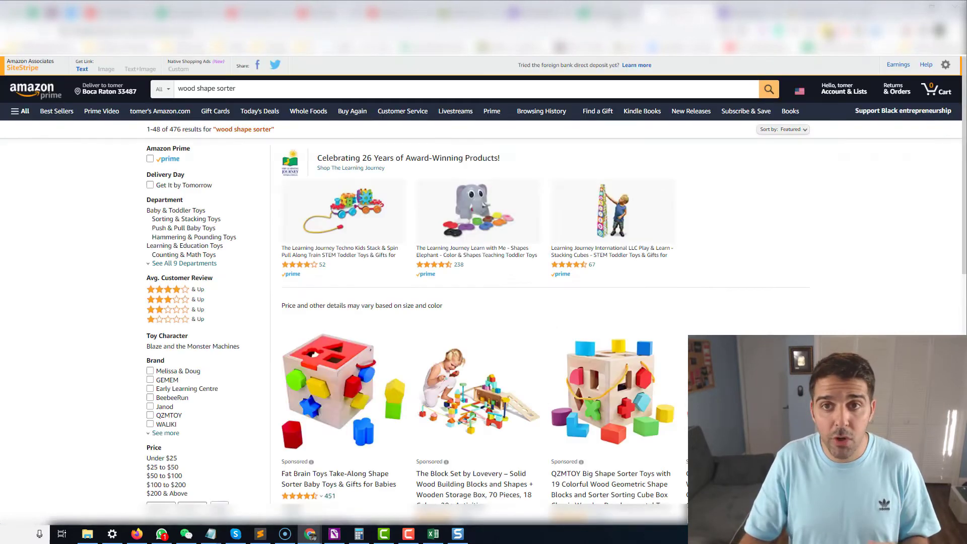
{"action": "left_click", "coordinate": [605, 13]}
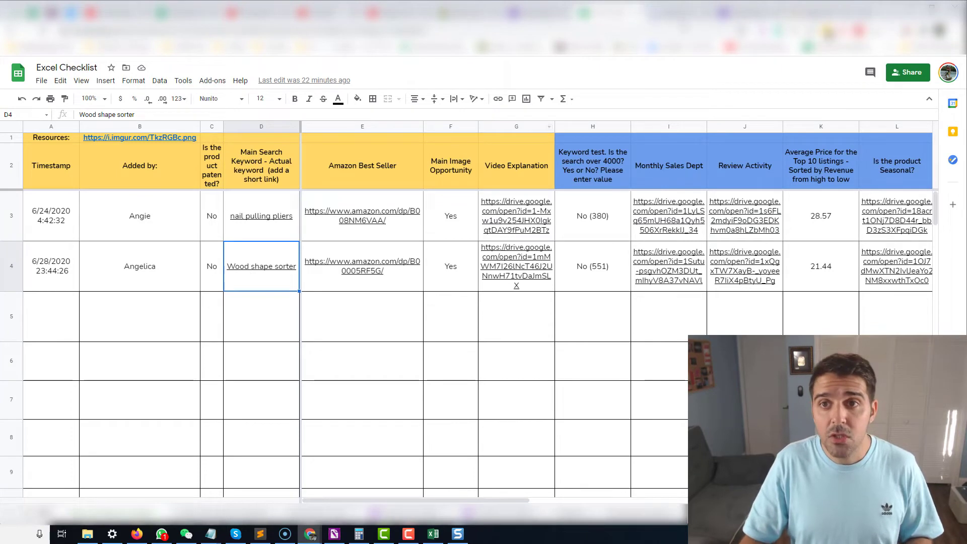
Open the Amazon search linked from the nail pulling pliers keyword and look through its results
{"action": "left_click", "coordinate": [261, 216]}
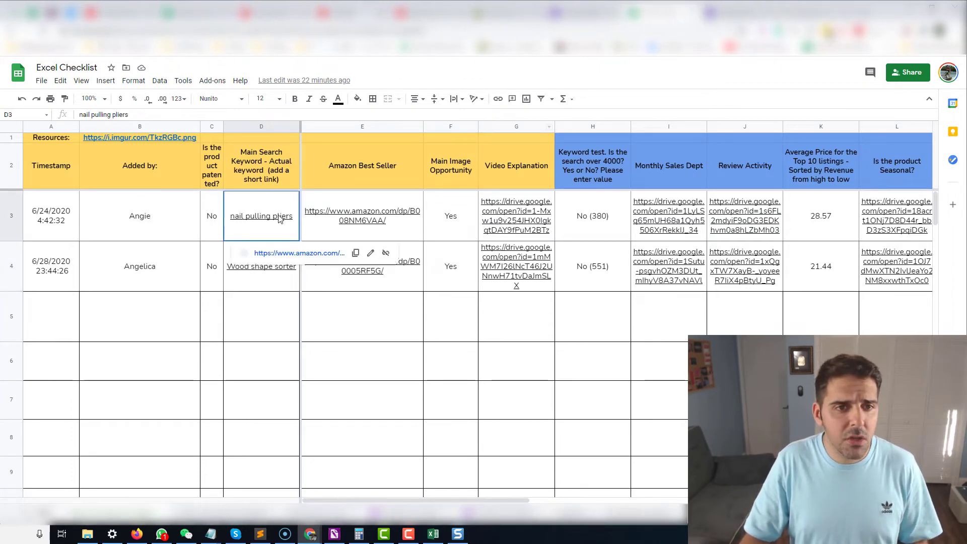
{"action": "left_click", "coordinate": [284, 262]}
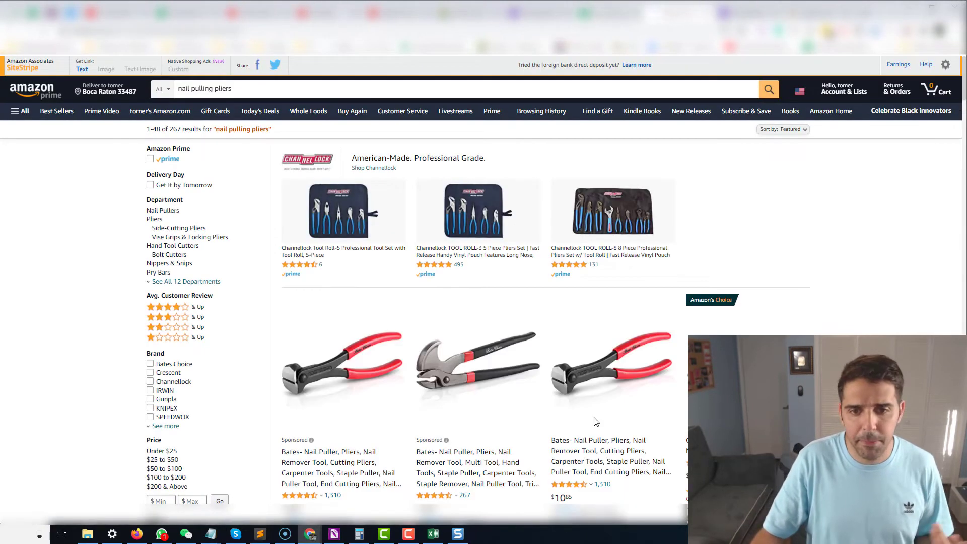
{"action": "scroll", "coordinate": [589, 423], "scroll_direction": "down", "scroll_amount": 2}
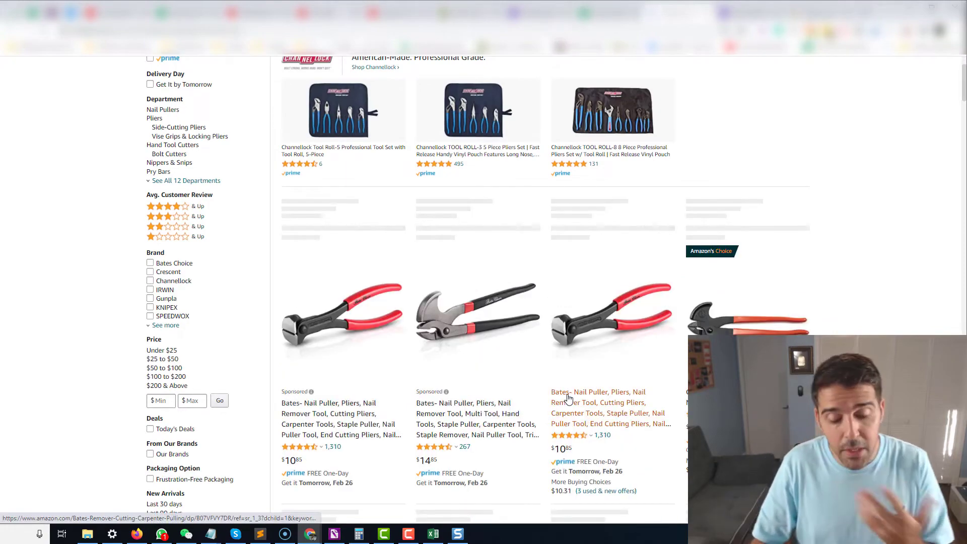
Look through the listings in the nail pulling pliers search results, then return to the Excel Checklist
{"action": "scroll", "coordinate": [568, 397], "scroll_direction": "down", "scroll_amount": 2}
{"action": "scroll", "coordinate": [570, 339], "scroll_direction": "down", "scroll_amount": 3}
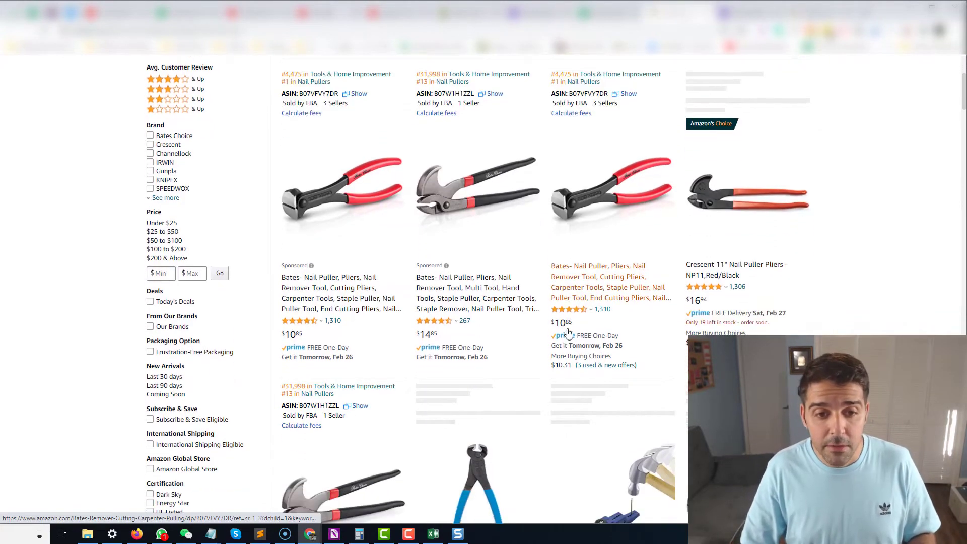
{"action": "scroll", "coordinate": [533, 320], "scroll_direction": "up", "scroll_amount": 5}
{"action": "scroll", "coordinate": [511, 338], "scroll_direction": "down", "scroll_amount": 5}
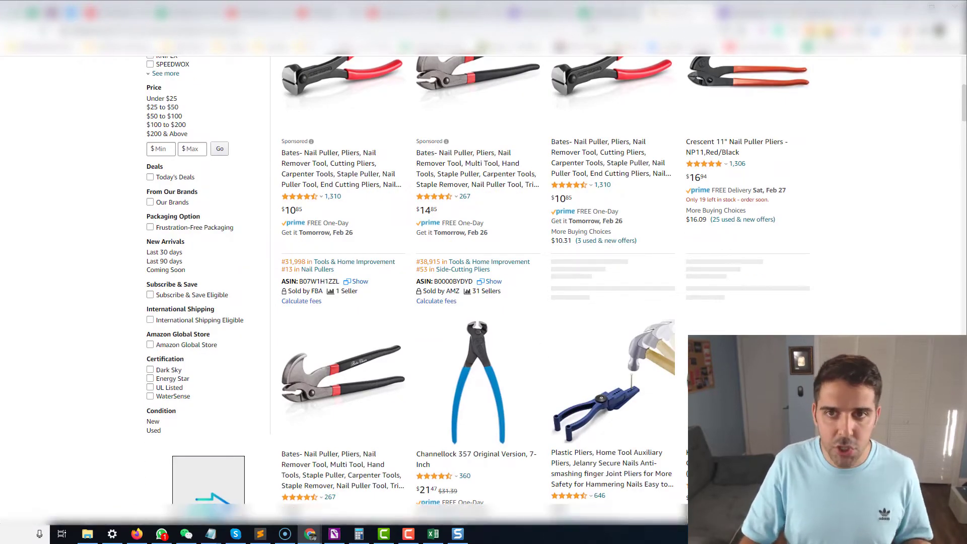
{"action": "left_click", "coordinate": [599, 18]}
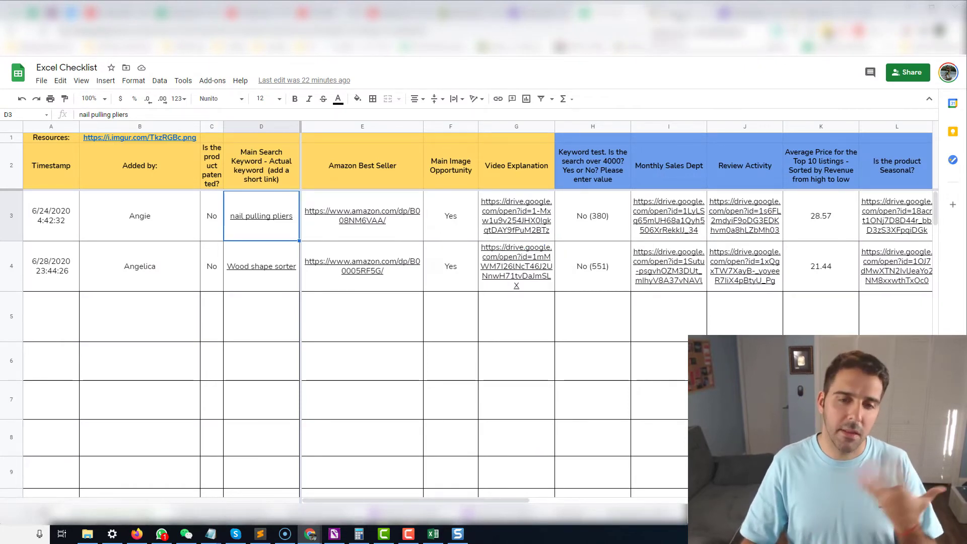
Open the Amazon best seller link in the nail pulling pliers row, review the product page, and return to the Excel Checklist
{"action": "left_click", "coordinate": [348, 211]}
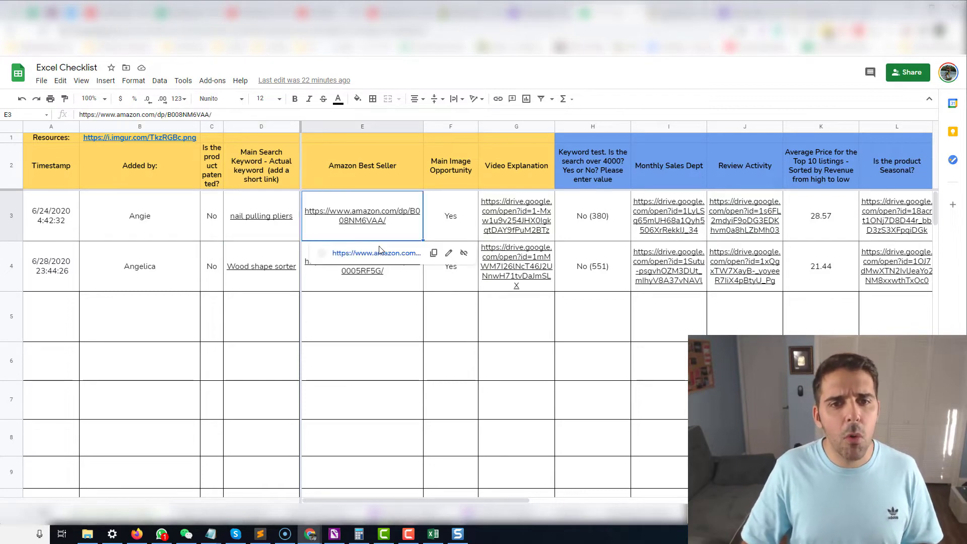
{"action": "left_click", "coordinate": [415, 256]}
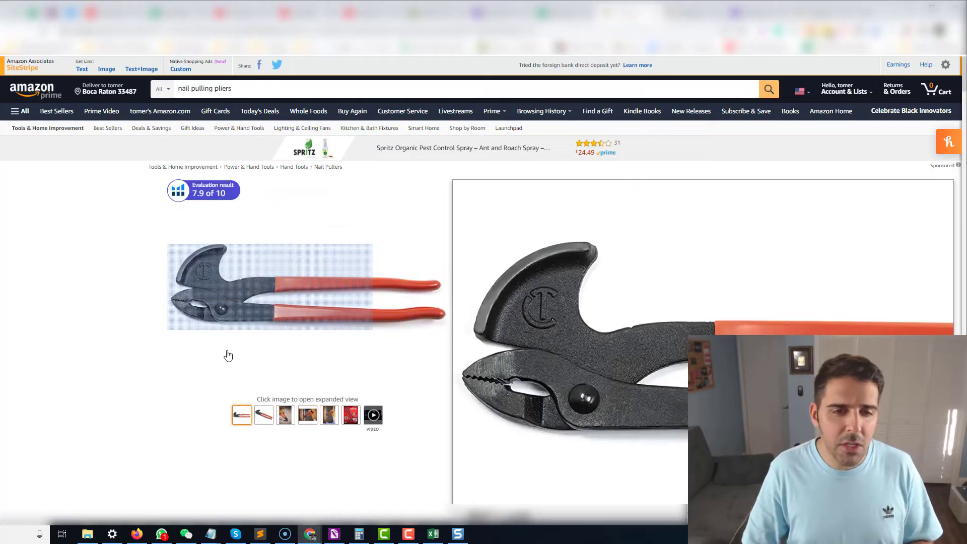
{"action": "scroll", "coordinate": [216, 332], "scroll_direction": "down", "scroll_amount": 6}
{"action": "scroll", "coordinate": [212, 315], "scroll_direction": "down", "scroll_amount": 20}
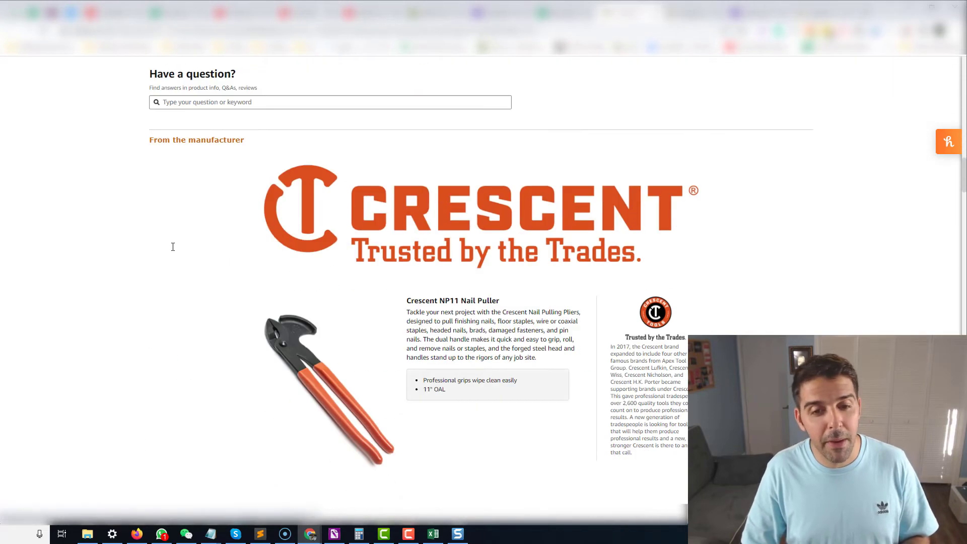
{"action": "scroll", "coordinate": [190, 235], "scroll_direction": "down", "scroll_amount": 2}
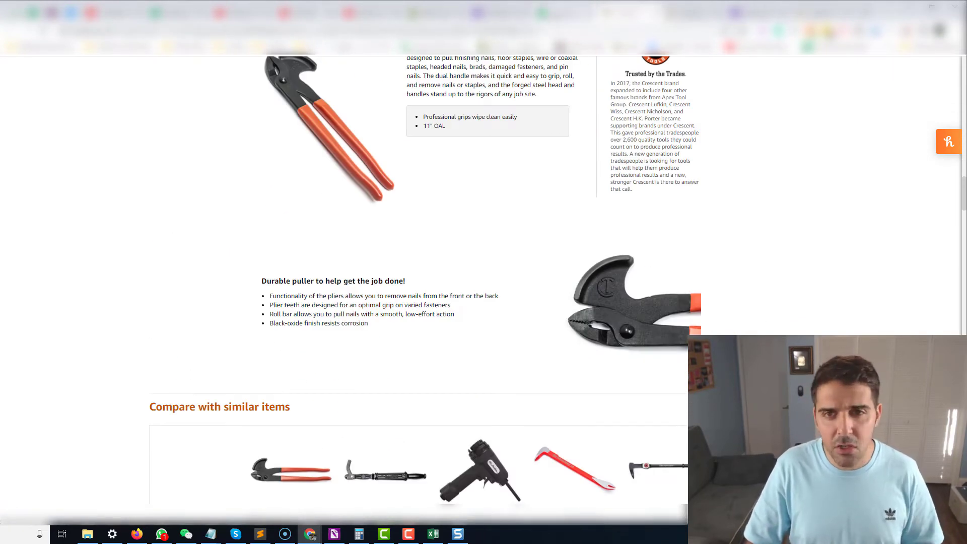
{"action": "left_click", "coordinate": [559, 14]}
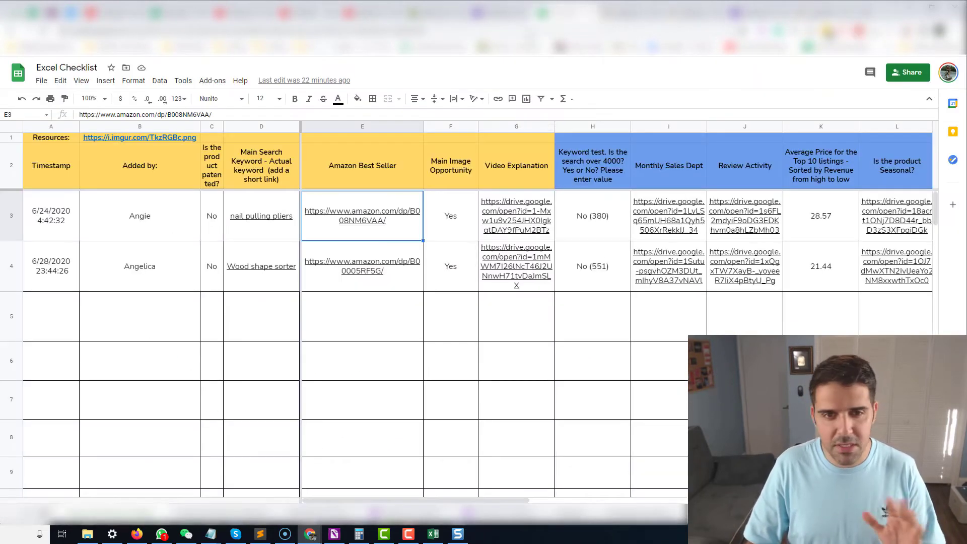
Check the nail pulling pliers row's Main Image Opportunity entry against the listing images in the Amazon search results, then return to the checklist
{"action": "left_click", "coordinate": [462, 227]}
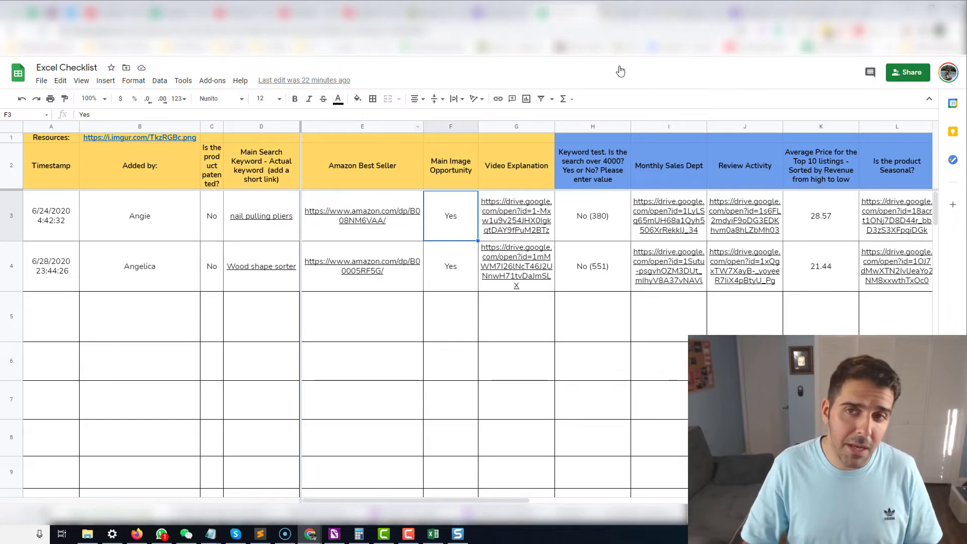
{"action": "left_click", "coordinate": [624, 13]}
{"action": "left_click", "coordinate": [692, 13]}
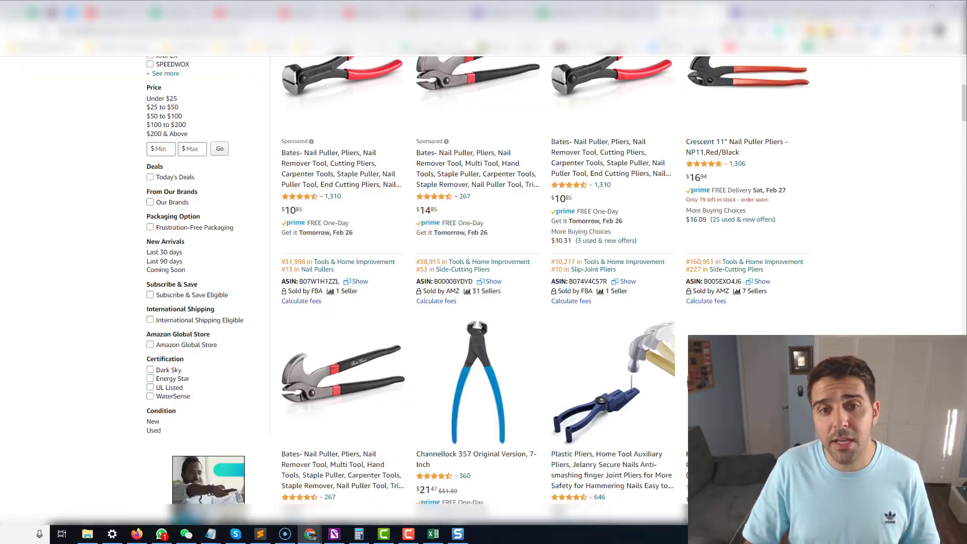
{"action": "scroll", "coordinate": [298, 298], "scroll_direction": "up", "scroll_amount": 2}
{"action": "scroll", "coordinate": [298, 299], "scroll_direction": "down", "scroll_amount": 20}
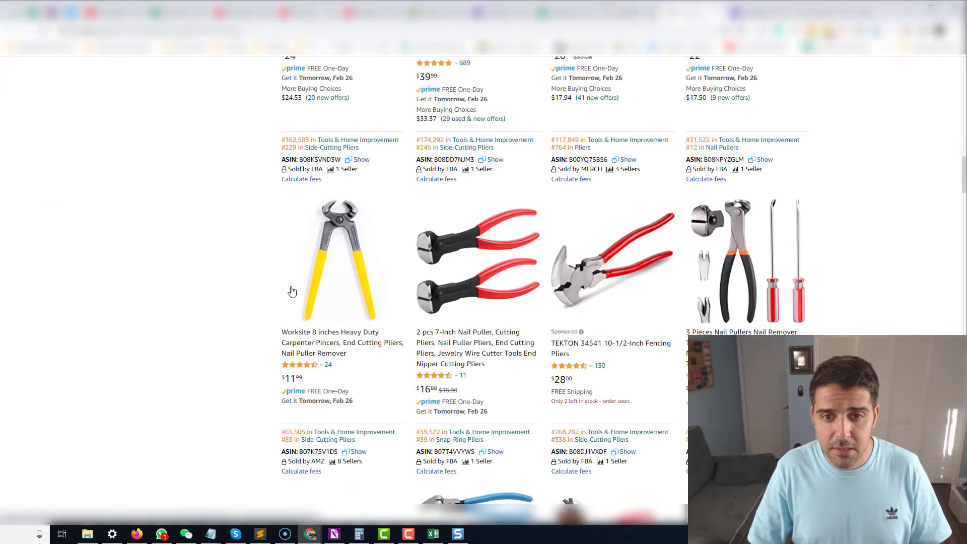
{"action": "scroll", "coordinate": [291, 291], "scroll_direction": "down", "scroll_amount": 20}
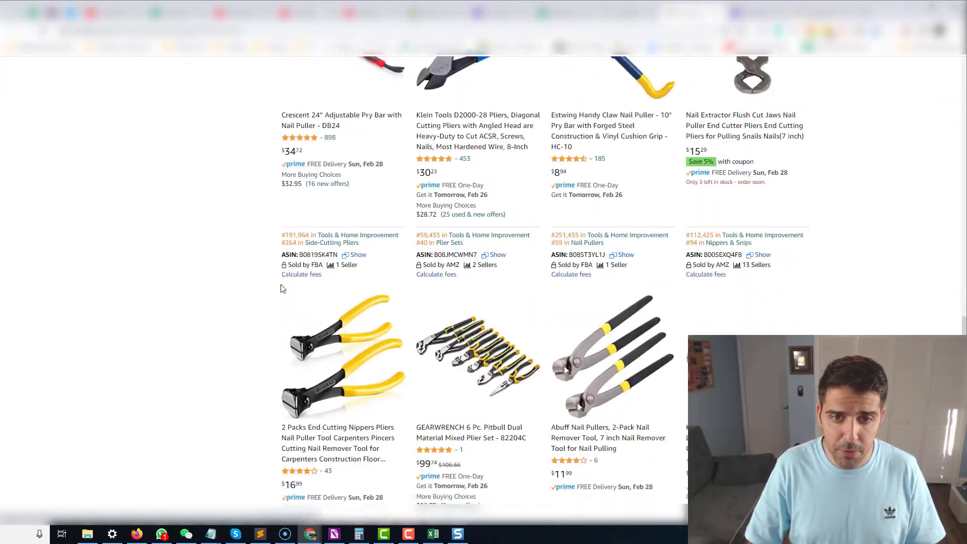
{"action": "scroll", "coordinate": [282, 288], "scroll_direction": "down", "scroll_amount": 10}
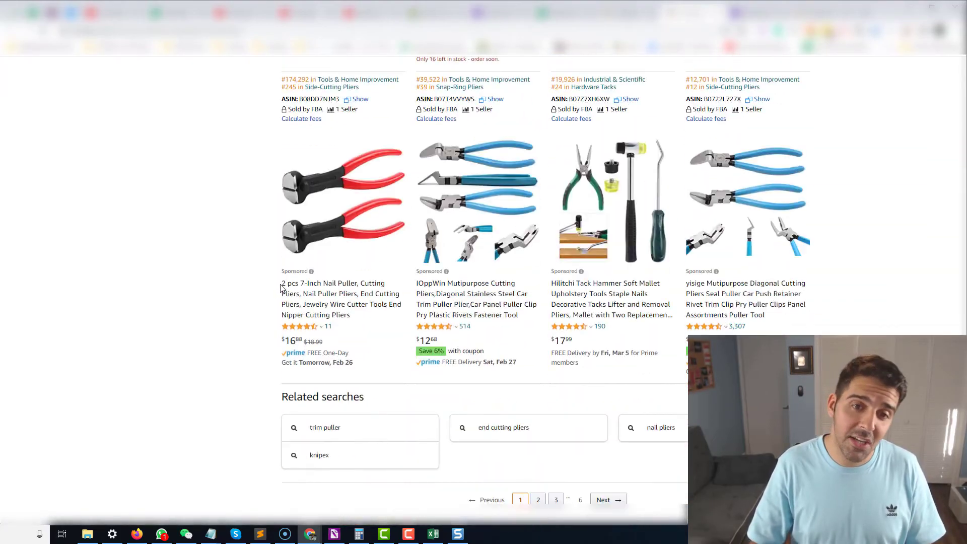
{"action": "scroll", "coordinate": [277, 289], "scroll_direction": "up", "scroll_amount": 20}
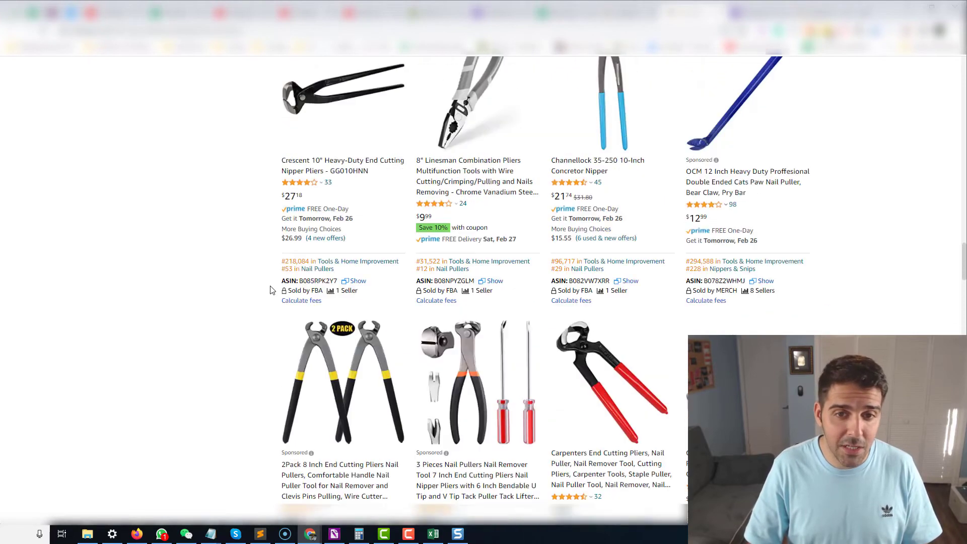
{"action": "scroll", "coordinate": [272, 288], "scroll_direction": "up", "scroll_amount": 10}
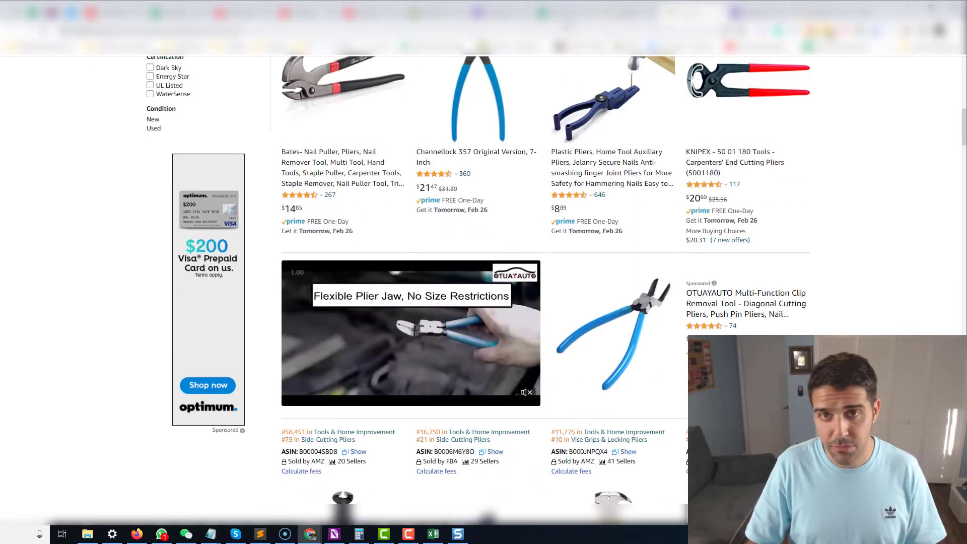
{"action": "left_click", "coordinate": [568, 14]}
Review the nail pulling pliers row's video explanation link, contributor and keyword search volume test entries
{"action": "left_click", "coordinate": [514, 229]}
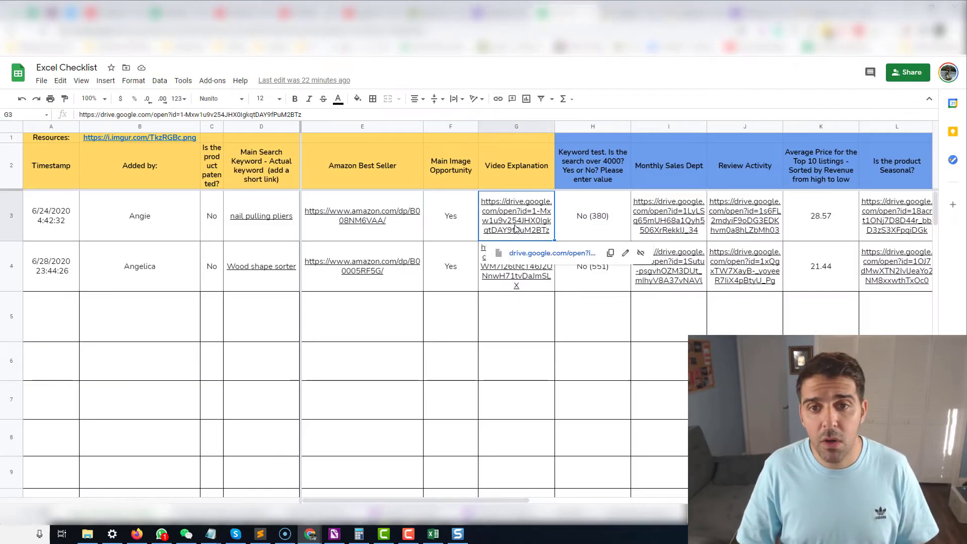
{"action": "left_click", "coordinate": [589, 360]}
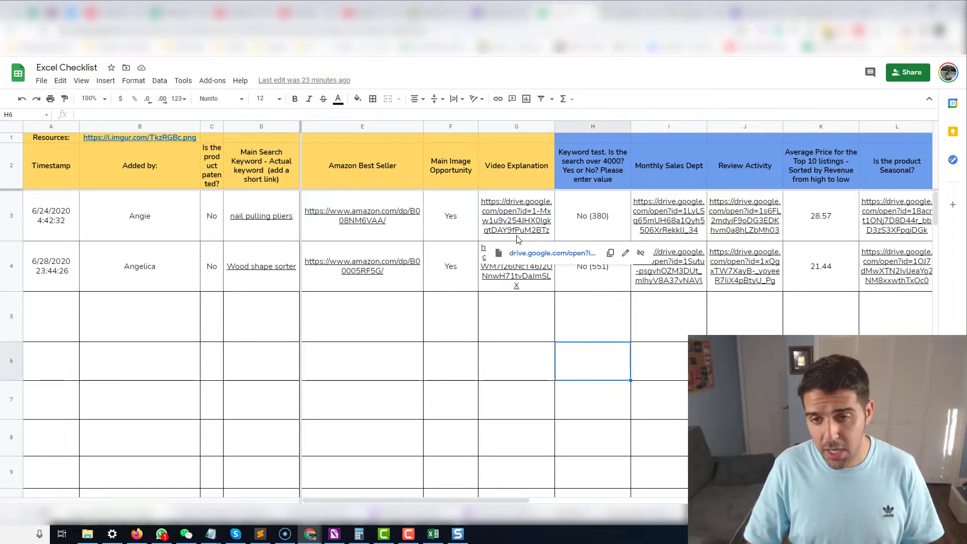
{"action": "left_click", "coordinate": [136, 217]}
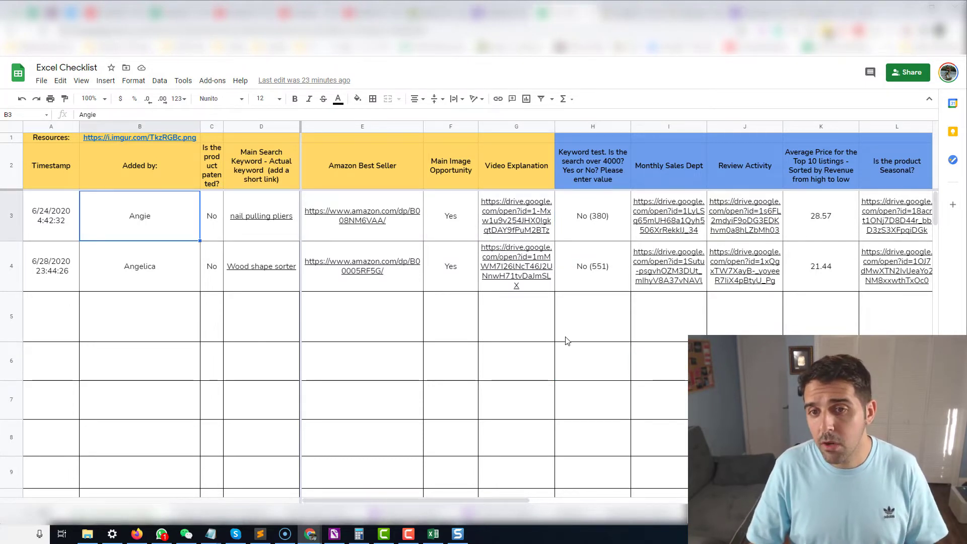
{"action": "left_click", "coordinate": [575, 168]}
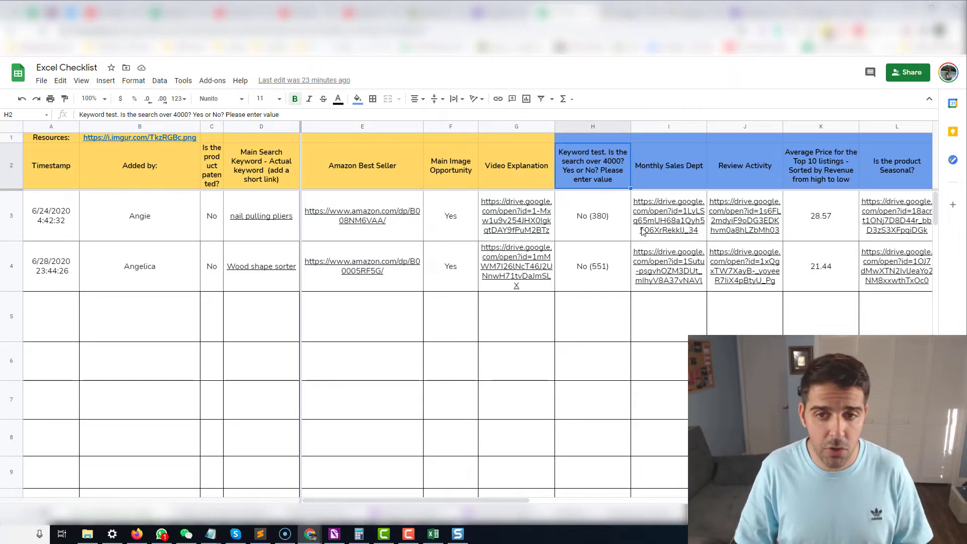
{"action": "left_click", "coordinate": [606, 215]}
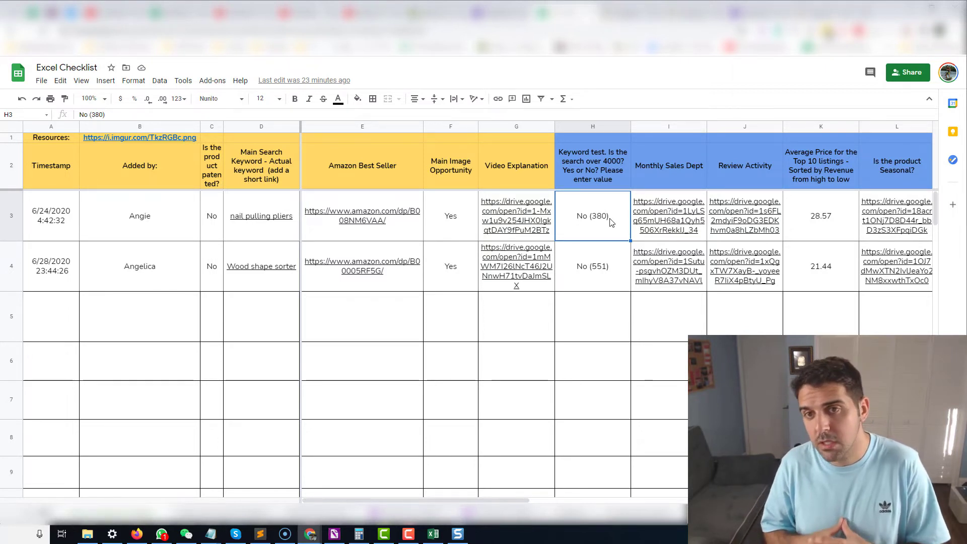
Open the Monthly Sales Dept and Review Activity links in the nail pulling pliers row, returning to the checklist after each
{"action": "left_click", "coordinate": [651, 203]}
{"action": "left_click", "coordinate": [674, 253]}
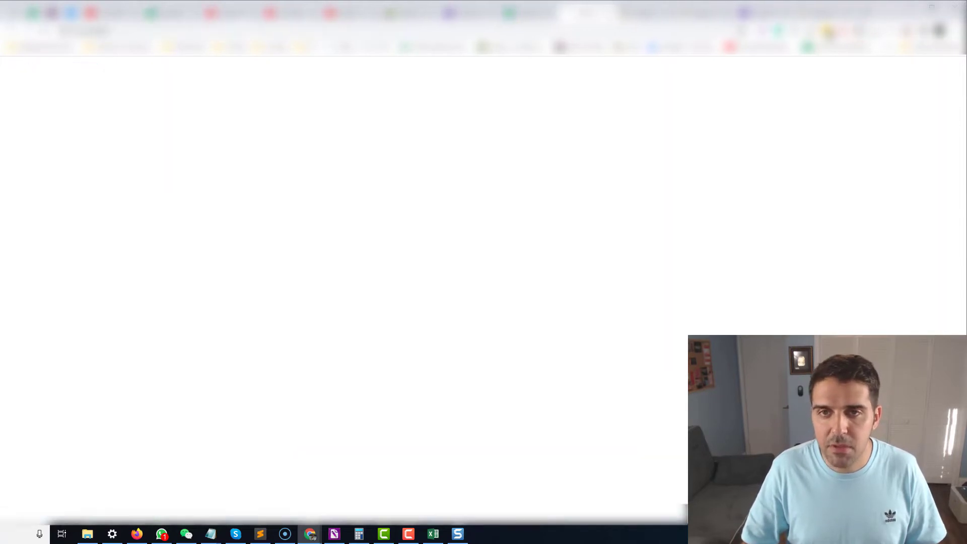
{"action": "left_click", "coordinate": [595, 18]}
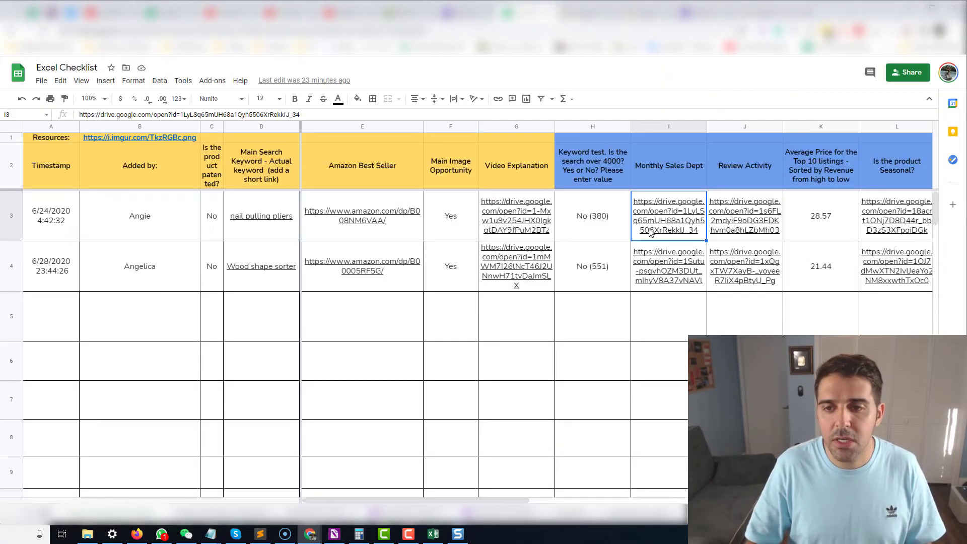
{"action": "left_click", "coordinate": [760, 236]}
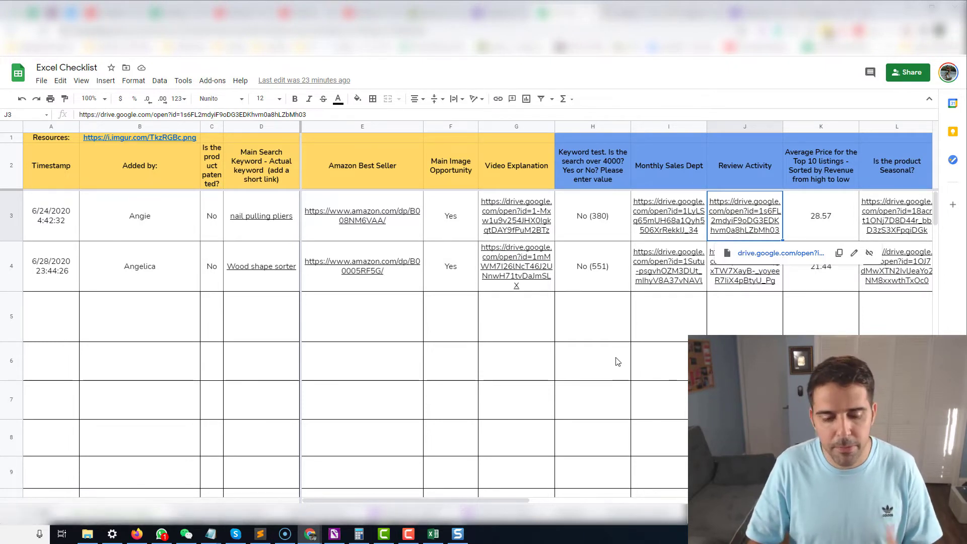
{"action": "left_click", "coordinate": [767, 256]}
{"action": "key", "text": "ctrl+w"}
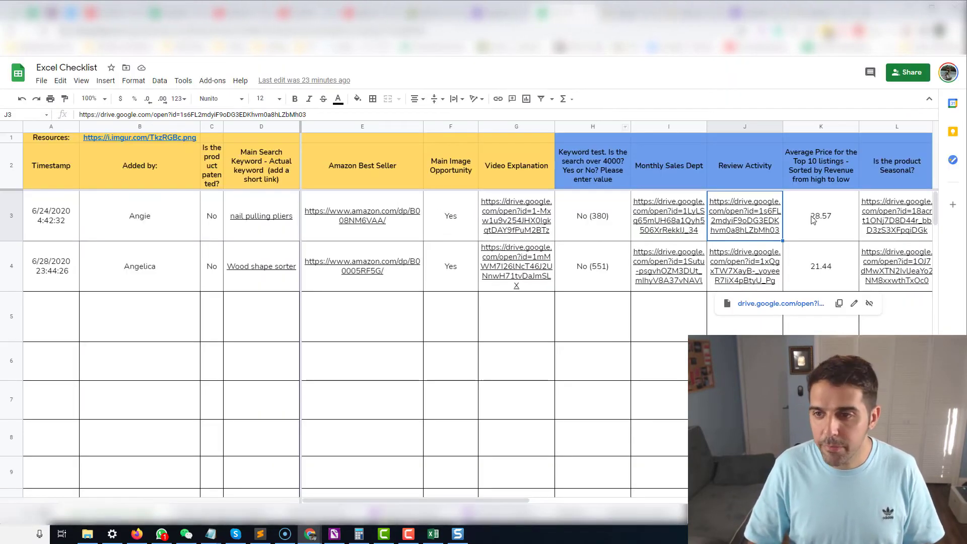
Compare the nail pulling pliers row's average top 10 price with listing prices in the Amazon search results, then return to the checklist
{"action": "left_click", "coordinate": [813, 220]}
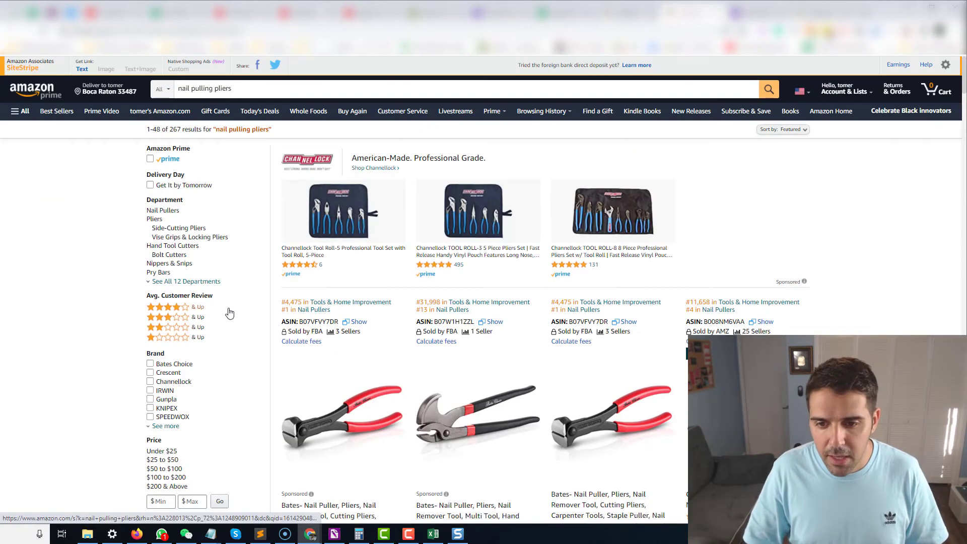
{"action": "scroll", "coordinate": [533, 270], "scroll_direction": "down", "scroll_amount": 6}
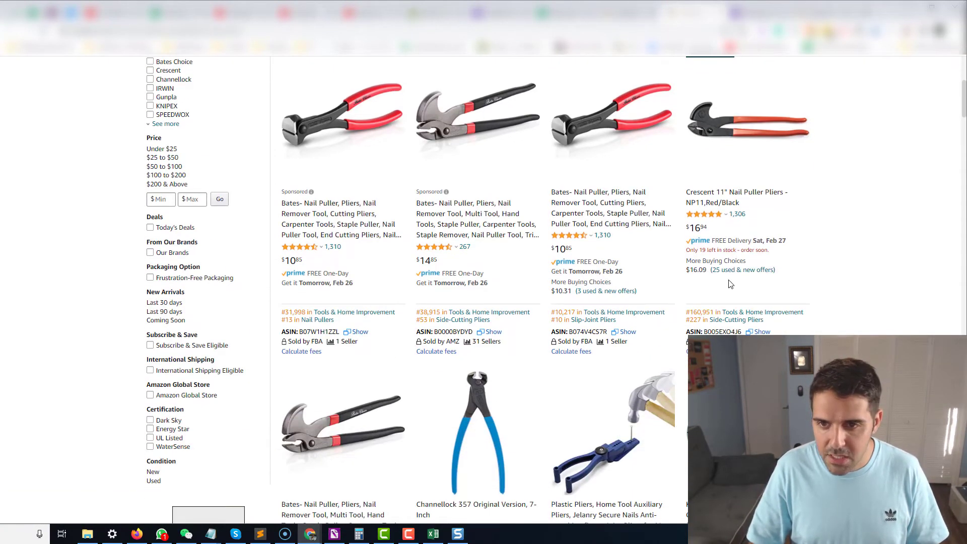
{"action": "scroll", "coordinate": [341, 285], "scroll_direction": "down", "scroll_amount": 10}
{"action": "scroll", "coordinate": [340, 285], "scroll_direction": "down", "scroll_amount": 5}
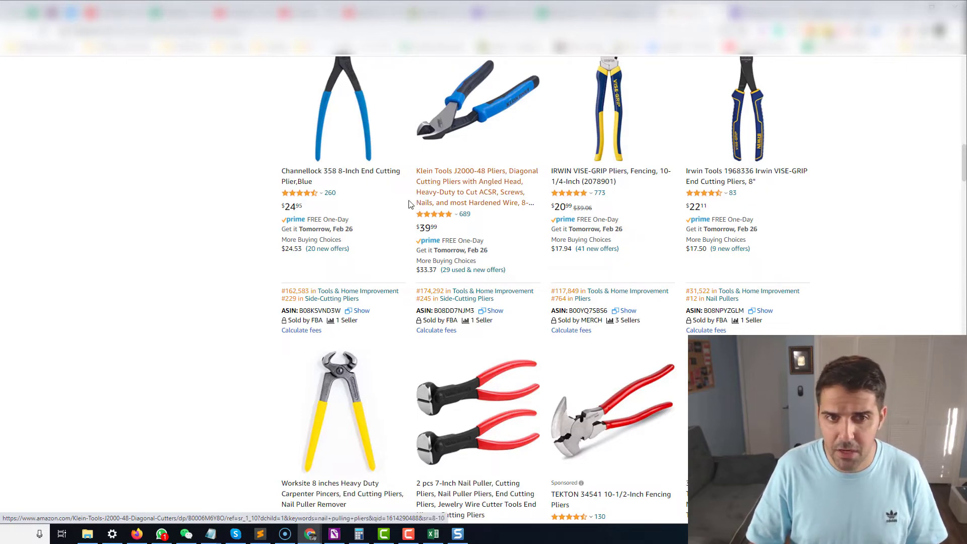
{"action": "scroll", "coordinate": [342, 189], "scroll_direction": "up", "scroll_amount": 2}
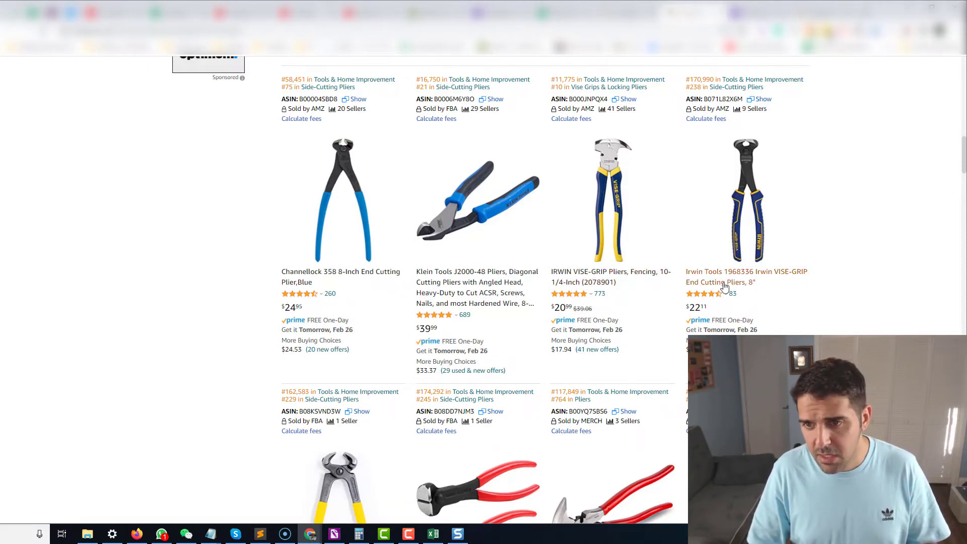
{"action": "scroll", "coordinate": [735, 288], "scroll_direction": "down", "scroll_amount": 3}
{"action": "scroll", "coordinate": [301, 247], "scroll_direction": "down", "scroll_amount": 4}
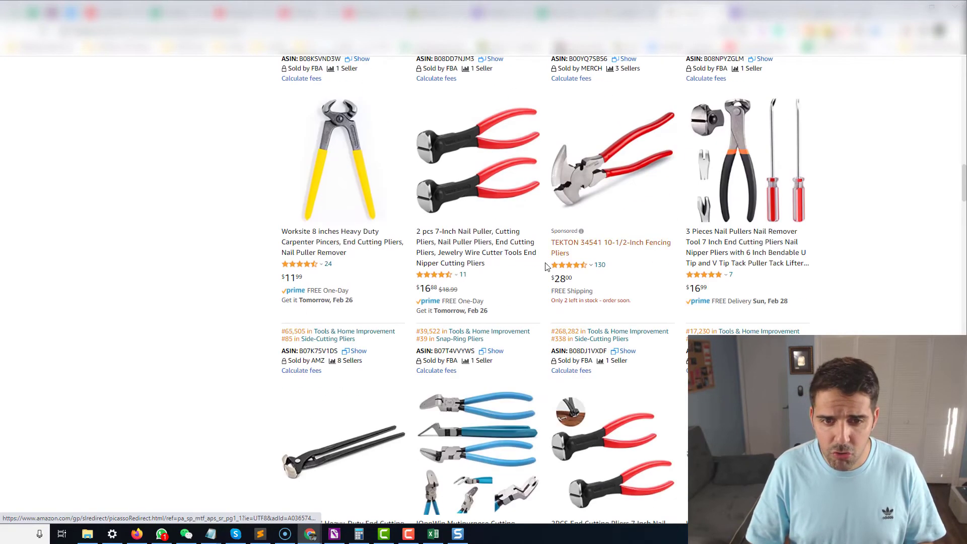
{"action": "scroll", "coordinate": [259, 198], "scroll_direction": "down", "scroll_amount": 4}
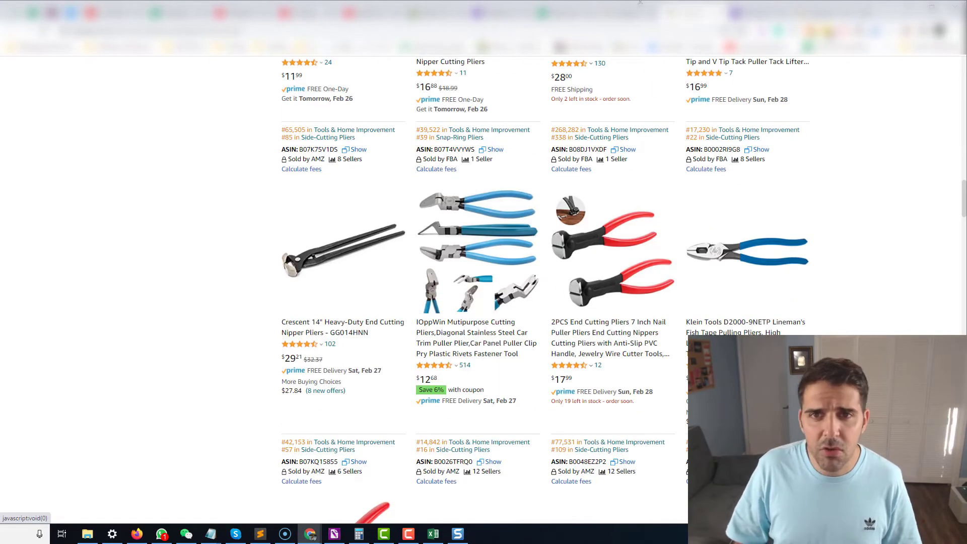
{"action": "left_click", "coordinate": [571, 14]}
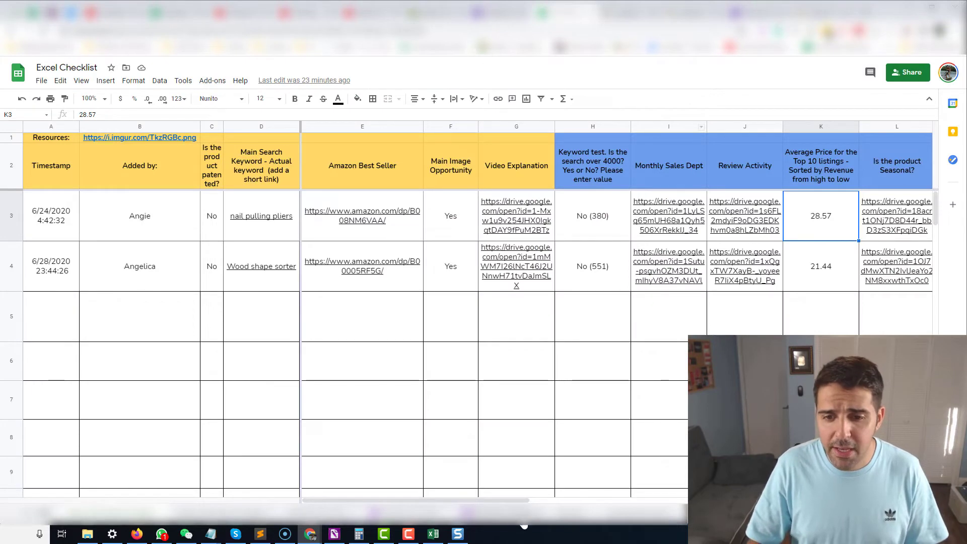
Check the nail pulling pliers row's FBA fee and target price, then open its product seasonality link
{"action": "left_click_drag", "start_coordinate": [509, 501], "coordinate": [663, 487]}
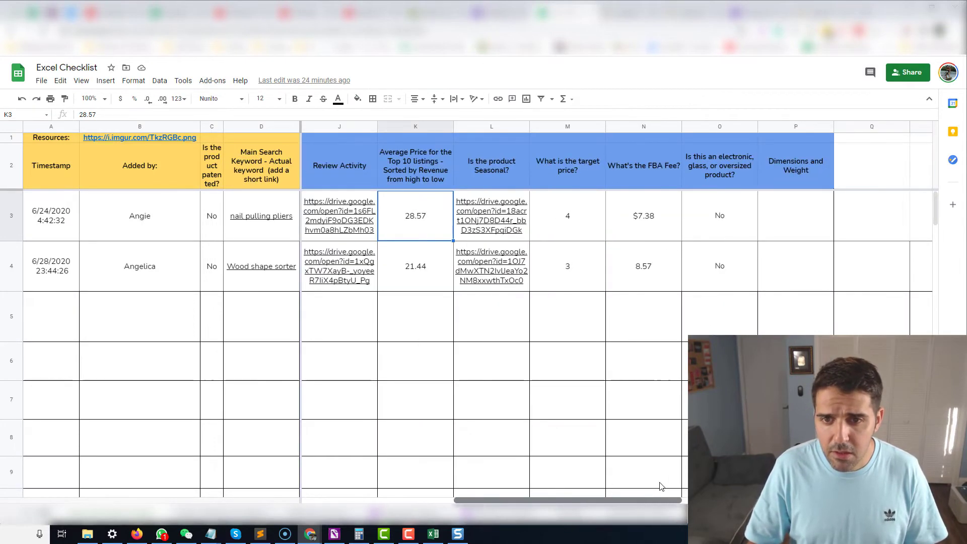
{"action": "left_click", "coordinate": [665, 212]}
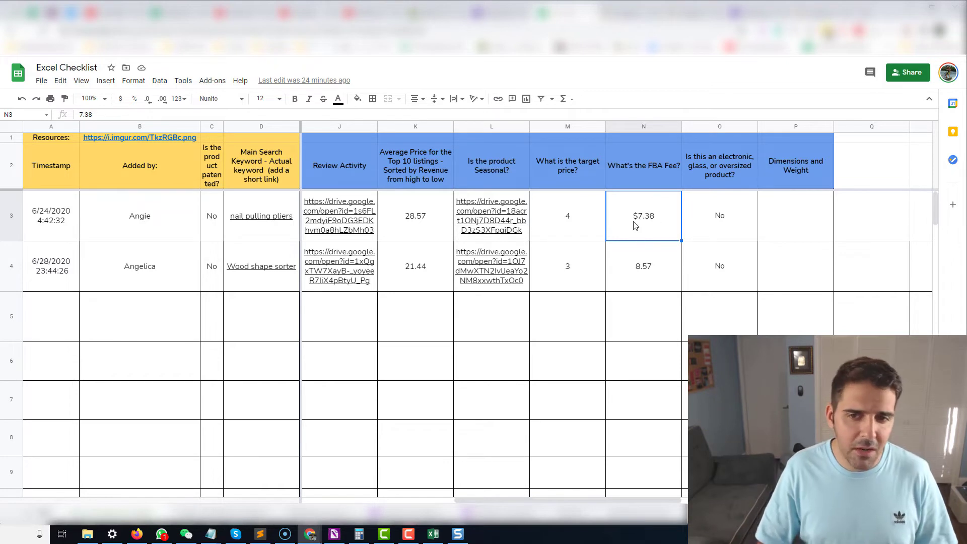
{"action": "left_click", "coordinate": [571, 234]}
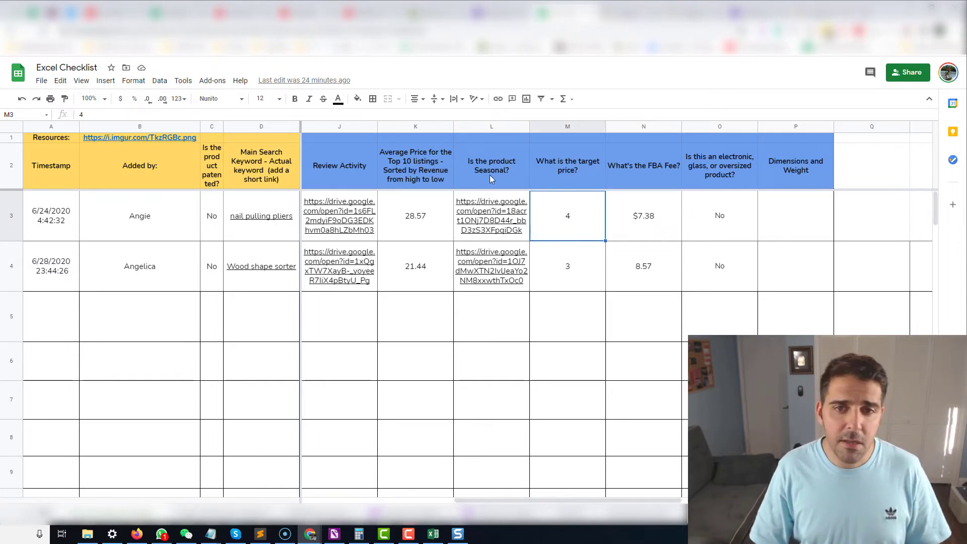
{"action": "left_click", "coordinate": [484, 208]}
{"action": "left_click", "coordinate": [508, 255]}
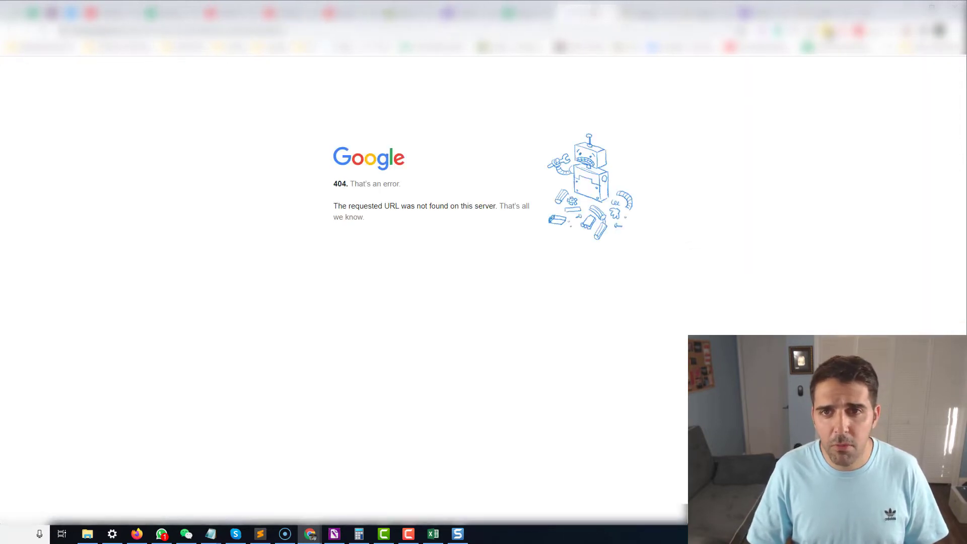
Return to the checklist and check the nail pulling pliers row's electronic, glass or oversized entry and its Dimensions and Weight entry
{"action": "key", "text": "ctrl+w"}
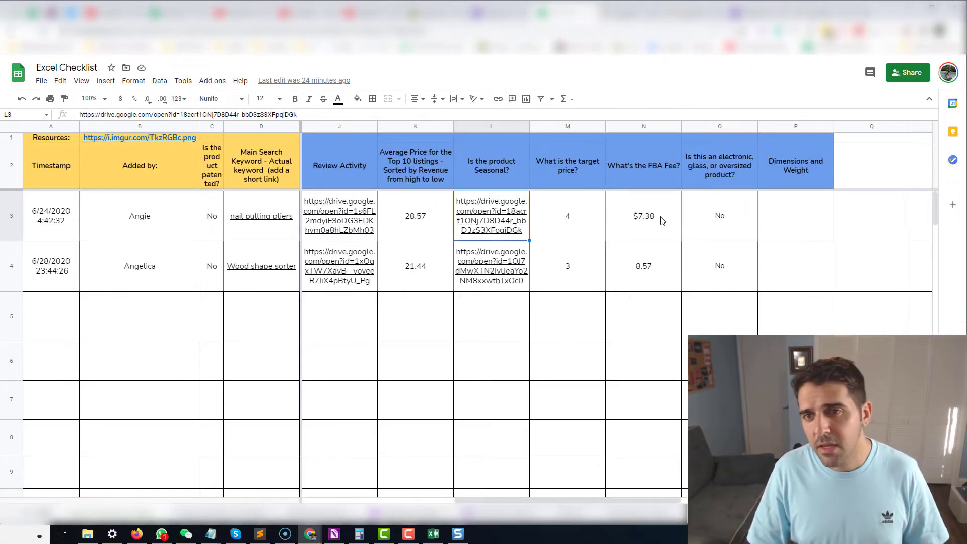
{"action": "left_click", "coordinate": [718, 215]}
{"action": "left_click", "coordinate": [778, 214]}
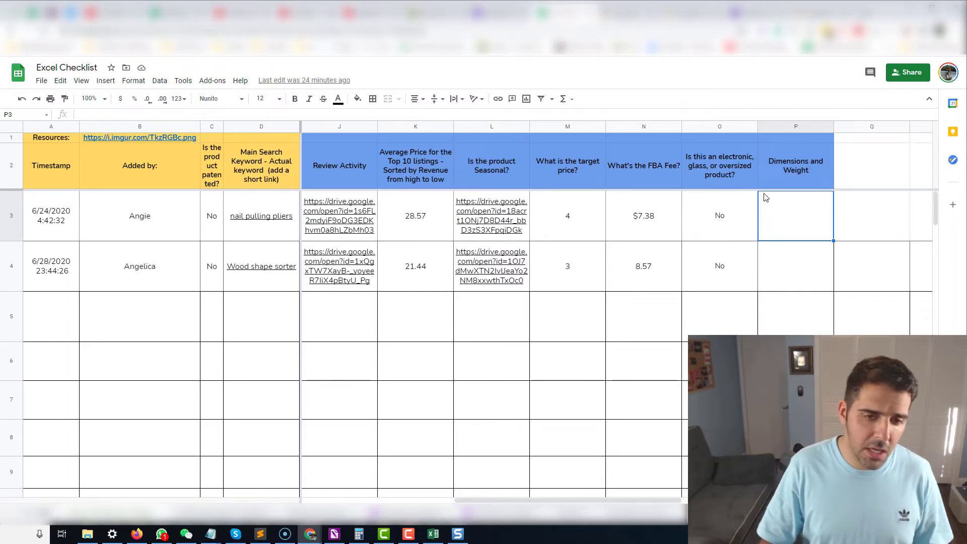
Look up the Crescent 11" nail puller pliers' dimensions in the Amazon listing's comparison table and technical details
{"action": "left_click", "coordinate": [619, 13]}
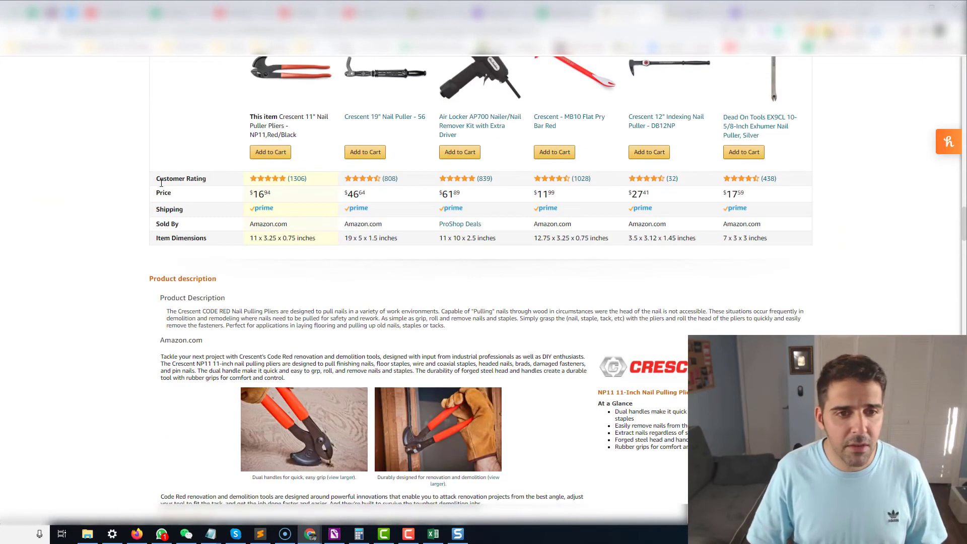
{"action": "left_click_drag", "start_coordinate": [248, 241], "coordinate": [313, 244]}
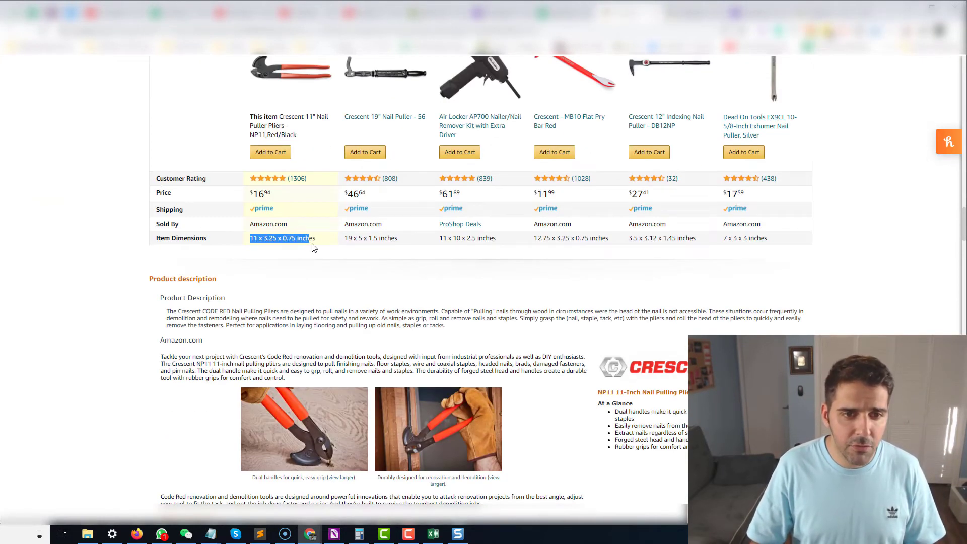
{"action": "scroll", "coordinate": [262, 282], "scroll_direction": "down", "scroll_amount": 15}
{"action": "scroll", "coordinate": [286, 265], "scroll_direction": "up", "scroll_amount": 5}
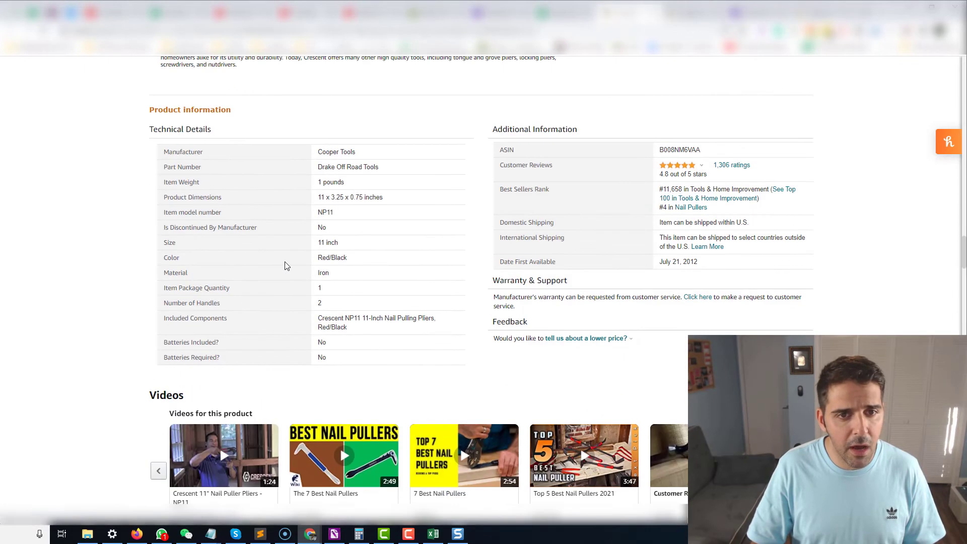
{"action": "triple_click", "coordinate": [352, 198]}
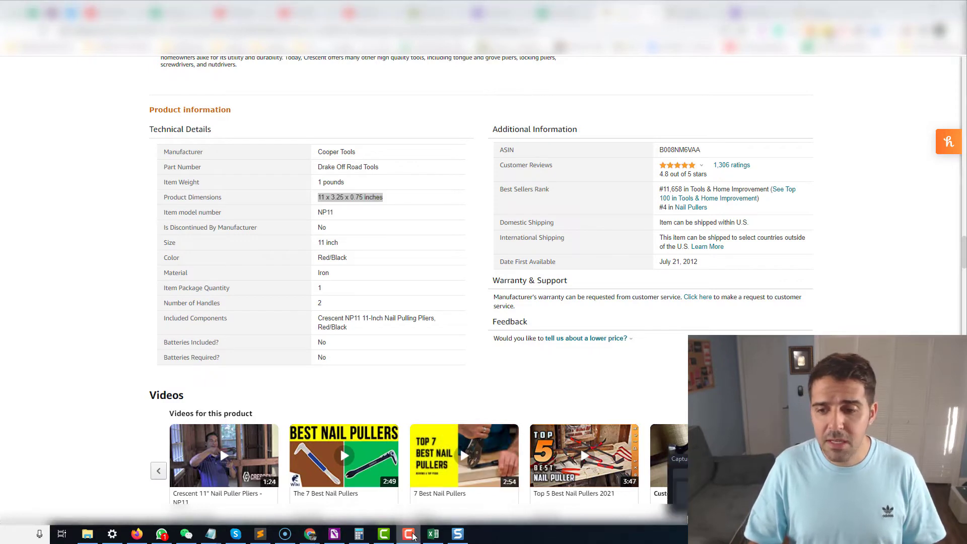
{"action": "left_click", "coordinate": [96, 249]}
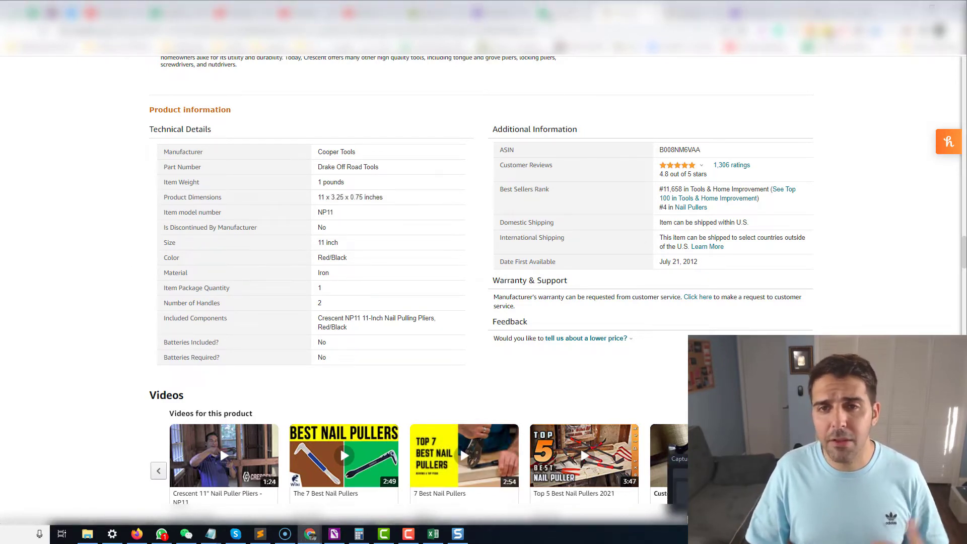
Return to the checklist and go back to the nail pulling pliers row's Added by entry
{"action": "left_click", "coordinate": [571, 15]}
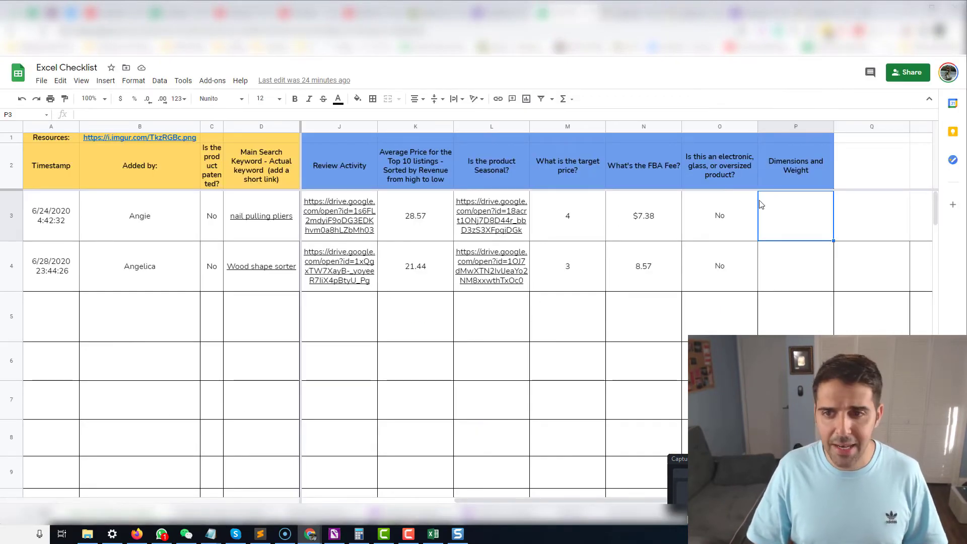
{"action": "left_click", "coordinate": [8, 219]}
{"action": "left_click", "coordinate": [106, 217]}
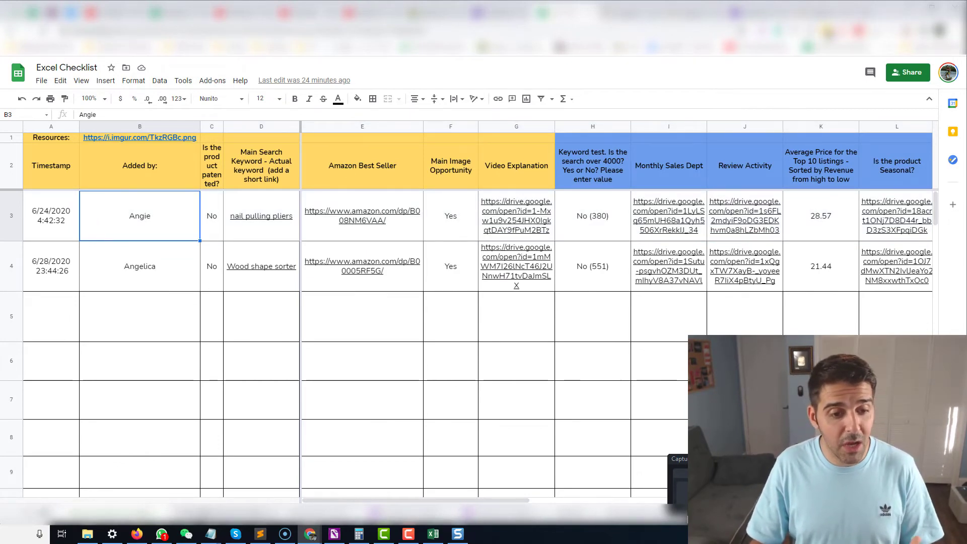
Switch to the checklist sheet with supplier quotes and open the wood shape sorter's Keywords spreadsheet
{"action": "left_click", "coordinate": [198, 513]}
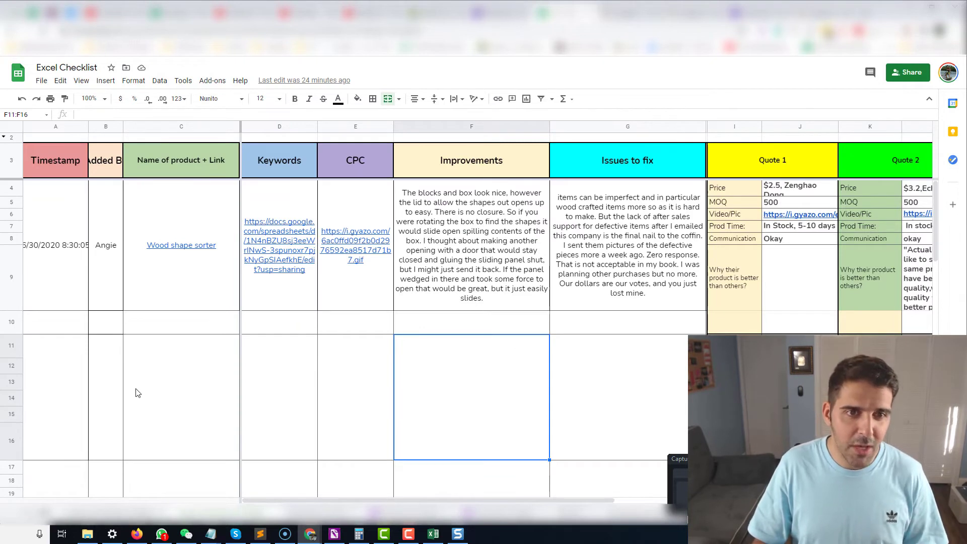
{"action": "left_click", "coordinate": [254, 302]}
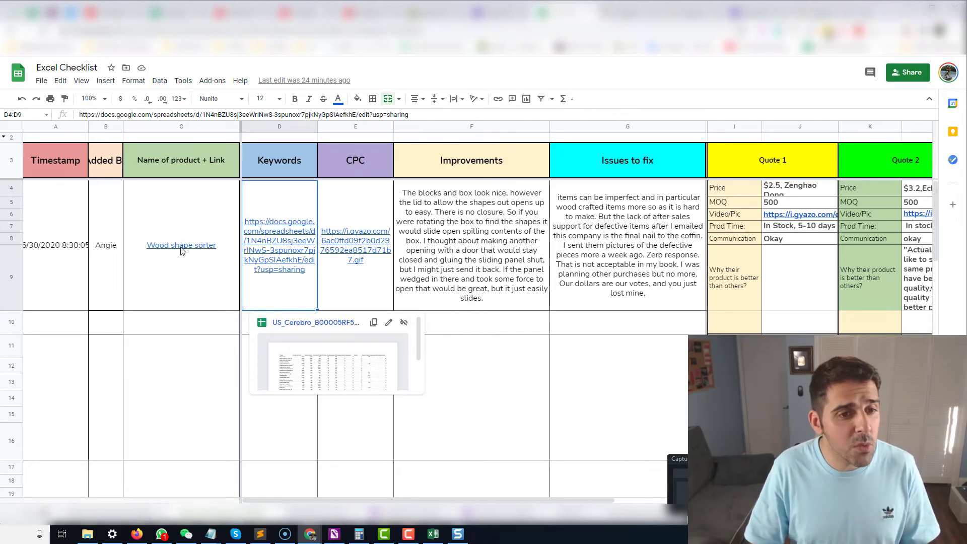
{"action": "left_click", "coordinate": [293, 323]}
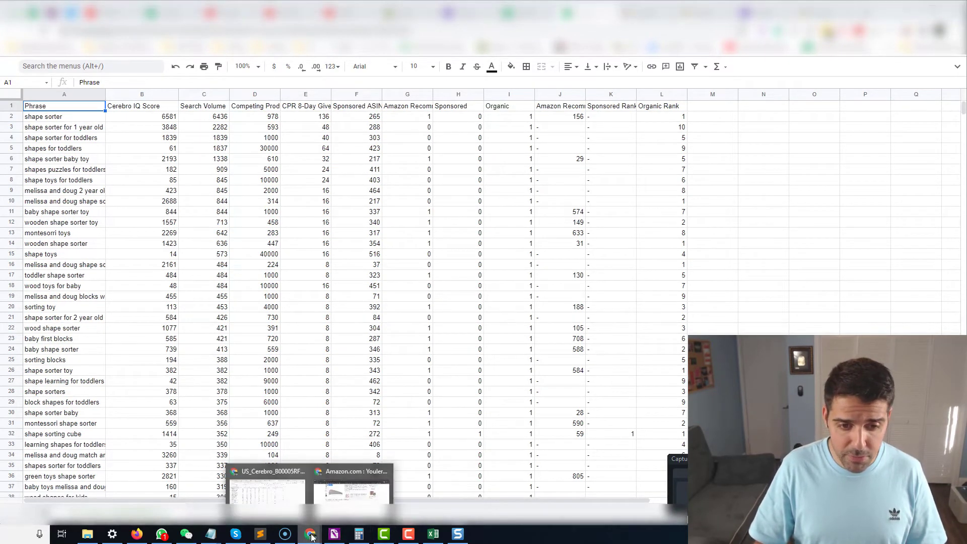
Show the export formats for the filtered Cerebro keywords of B07KM3CMZM, then return to the wood shape sorter keyword spreadsheet
{"action": "left_click", "coordinate": [311, 534]}
{"action": "left_click", "coordinate": [280, 20]}
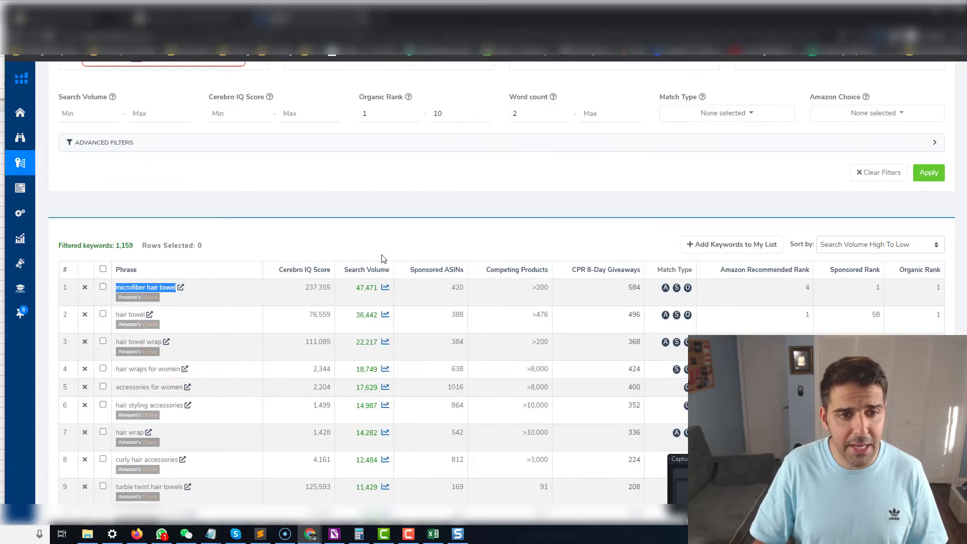
{"action": "scroll", "coordinate": [598, 336], "scroll_direction": "up", "scroll_amount": 5}
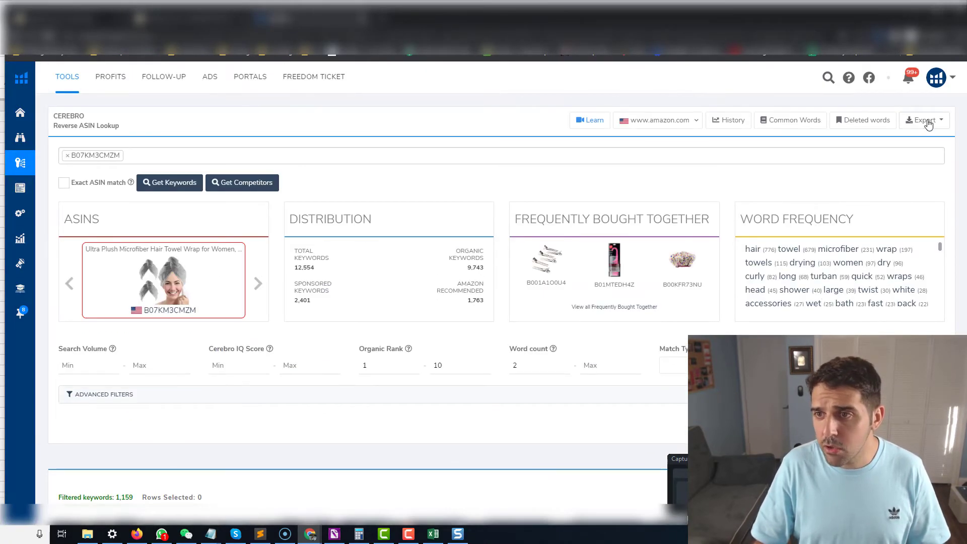
{"action": "left_click", "coordinate": [923, 120]}
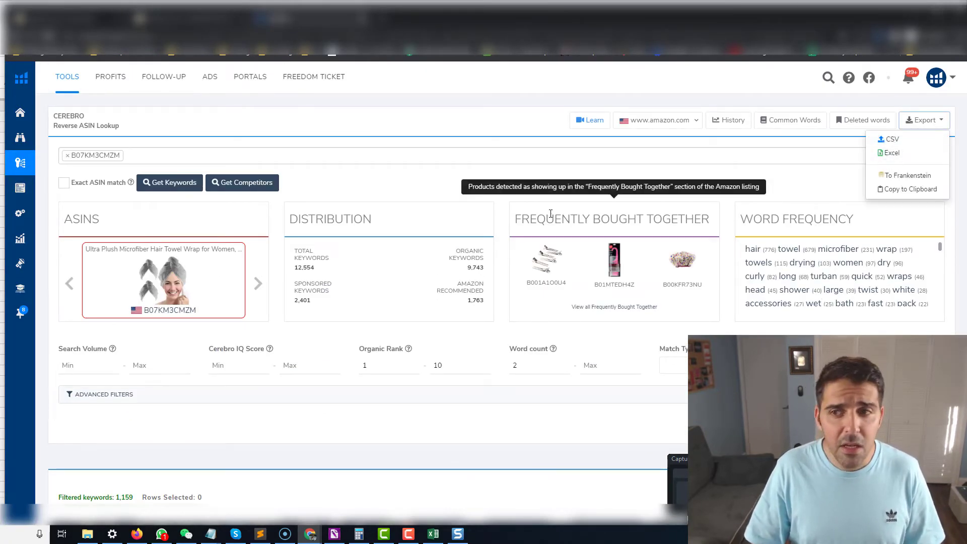
{"action": "key", "text": "alt+Tab"}
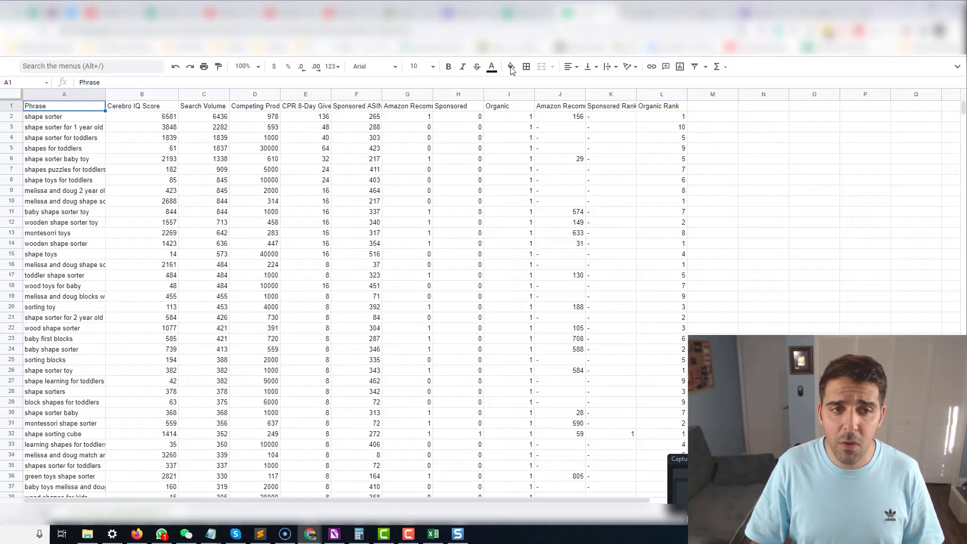
Open the wood shape sorter's CPC link from the checklist, review the suggested keyword bids, and return to the checklist
{"action": "left_click", "coordinate": [528, 18]}
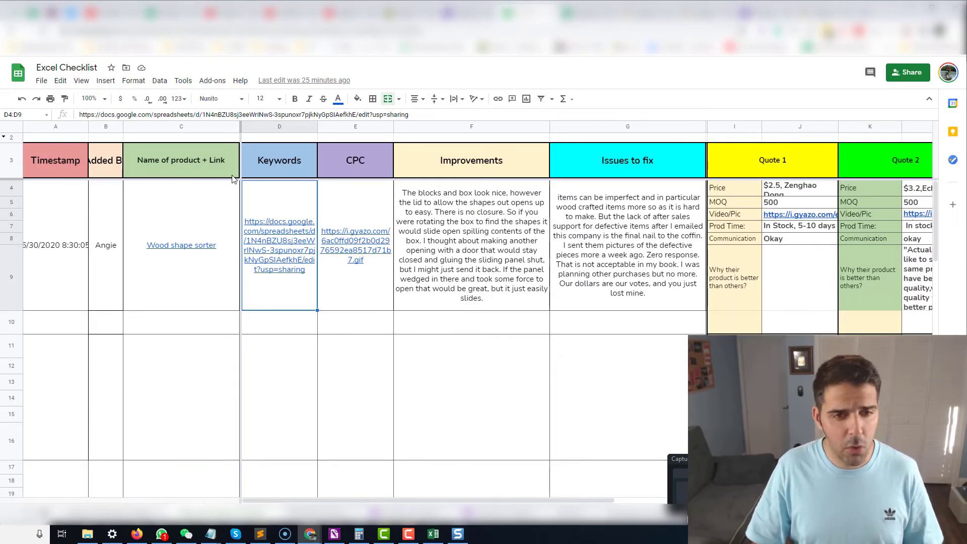
{"action": "left_click", "coordinate": [351, 218]}
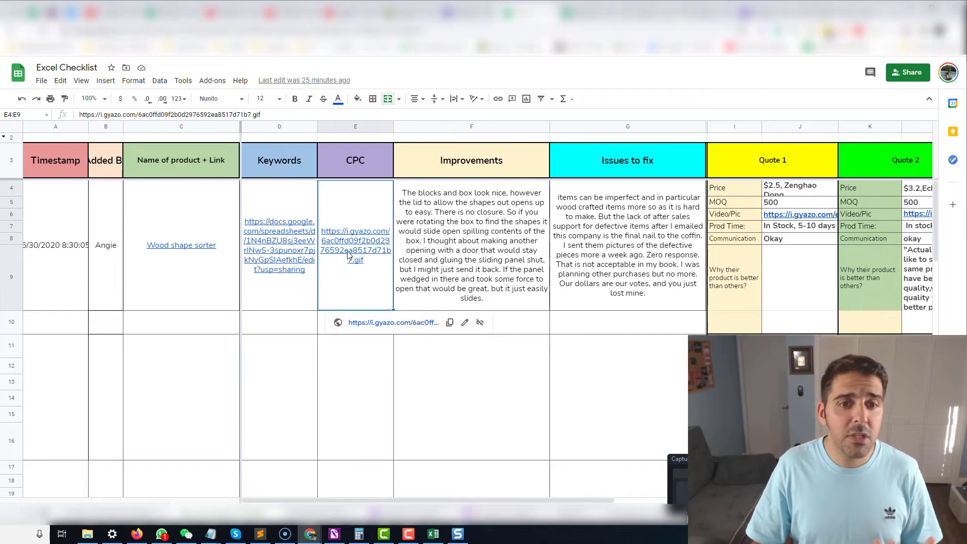
{"action": "left_click", "coordinate": [389, 322]}
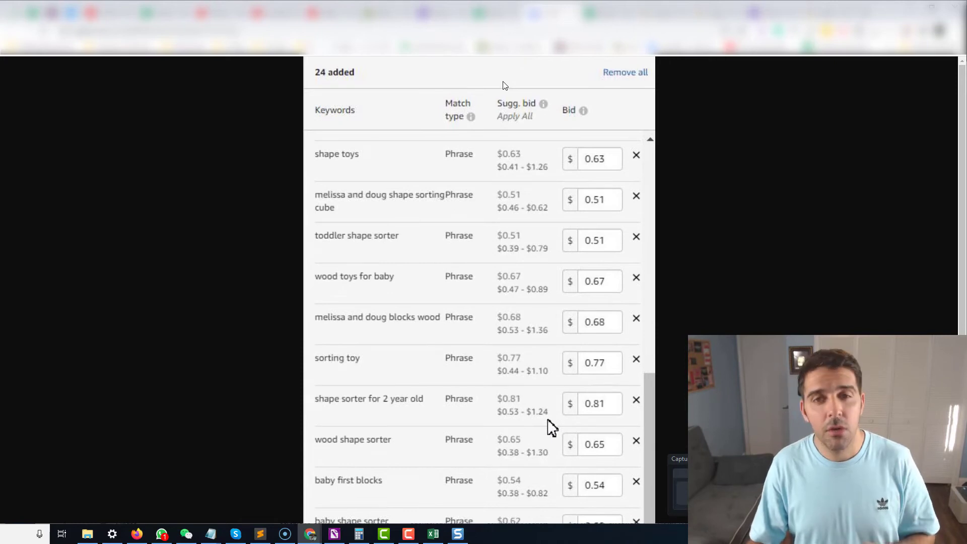
{"action": "left_click", "coordinate": [569, 14]}
{"action": "left_click", "coordinate": [569, 14]}
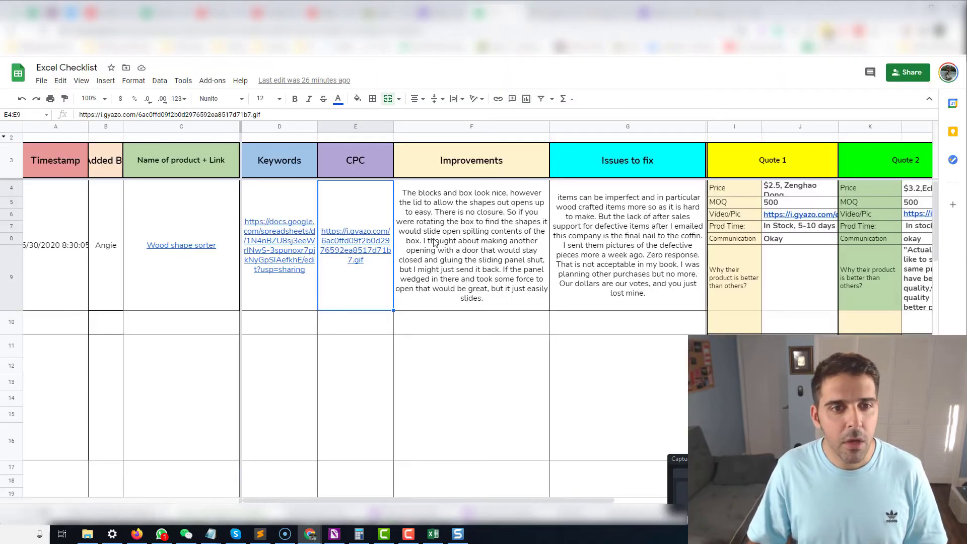
Review the wood shape sorter's Improvements and Issues to fix entries together with their column headings
{"action": "left_click", "coordinate": [511, 271]}
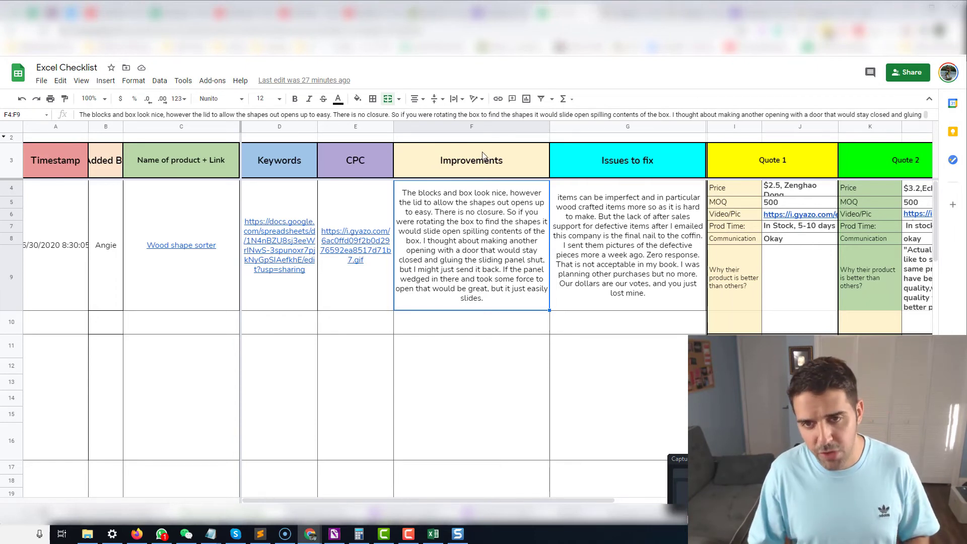
{"action": "left_click", "coordinate": [589, 219]}
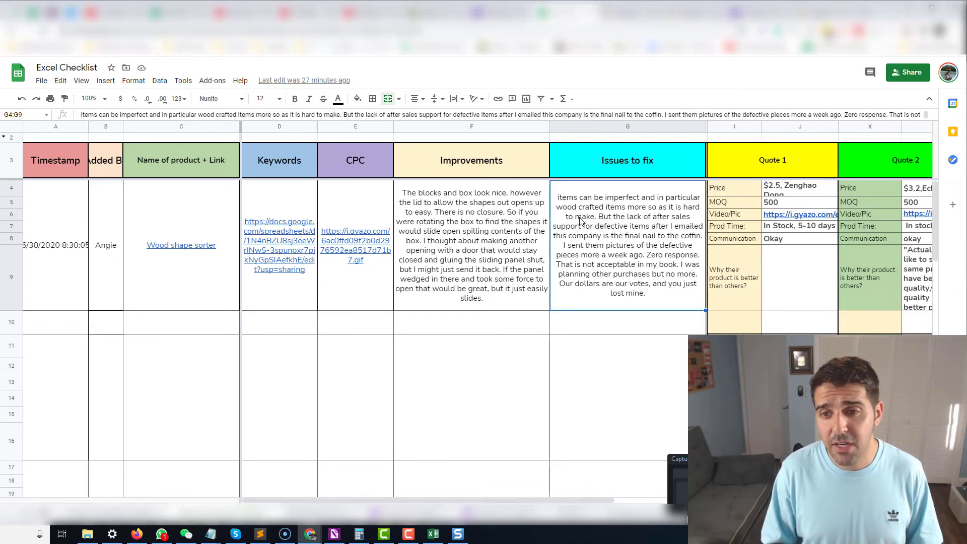
{"action": "double_click", "coordinate": [575, 209]}
{"action": "left_click", "coordinate": [584, 361]}
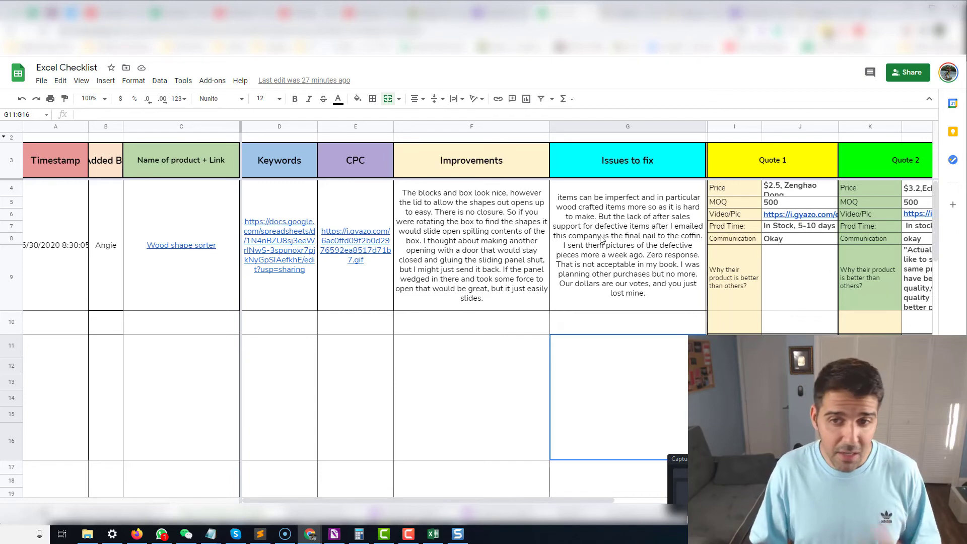
{"action": "left_click_drag", "start_coordinate": [500, 164], "coordinate": [605, 170]}
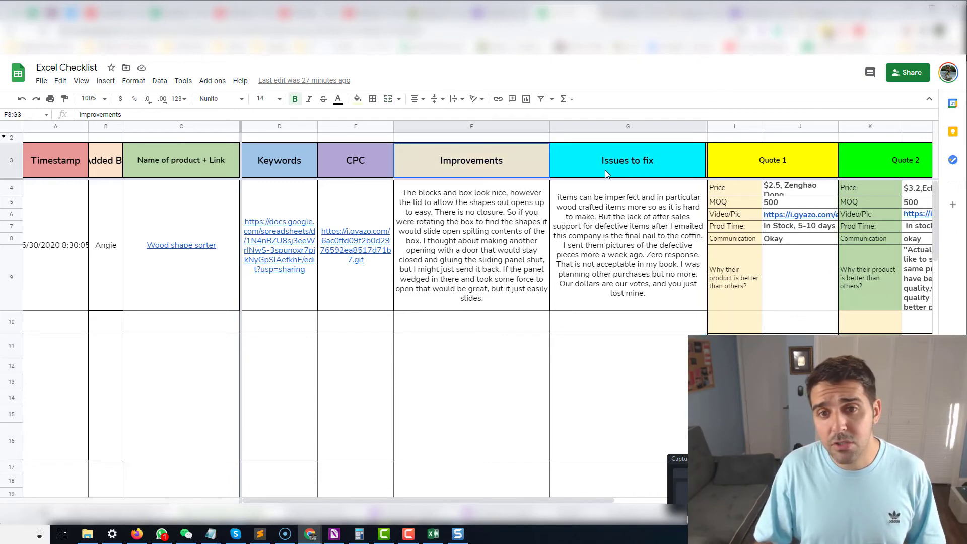
{"action": "left_click", "coordinate": [504, 162]}
Go through the supplier quote columns from Quote 1 to Quote 4 for the wood shape sorter
{"action": "scroll", "coordinate": [603, 492], "scroll_direction": "right", "scroll_amount": 2}
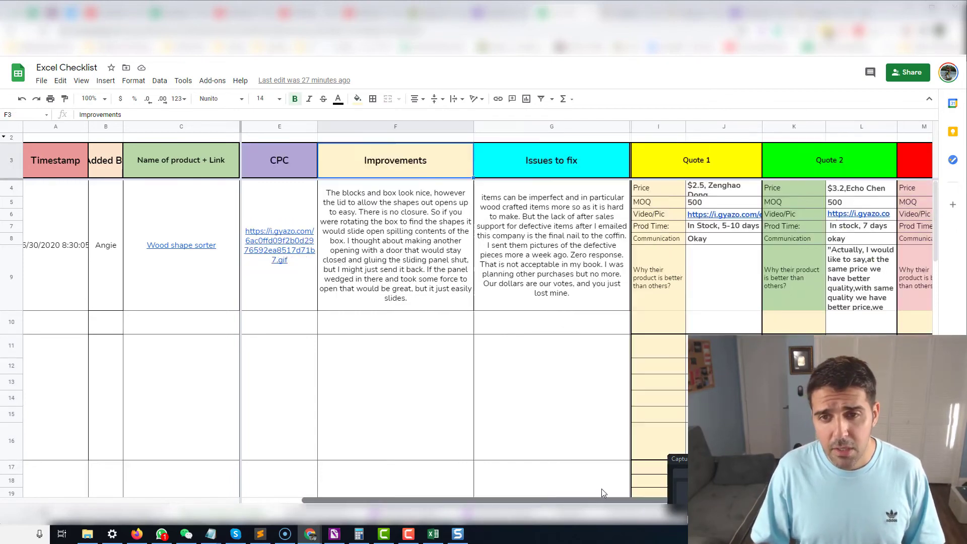
{"action": "scroll", "coordinate": [594, 491], "scroll_direction": "right", "scroll_amount": 2}
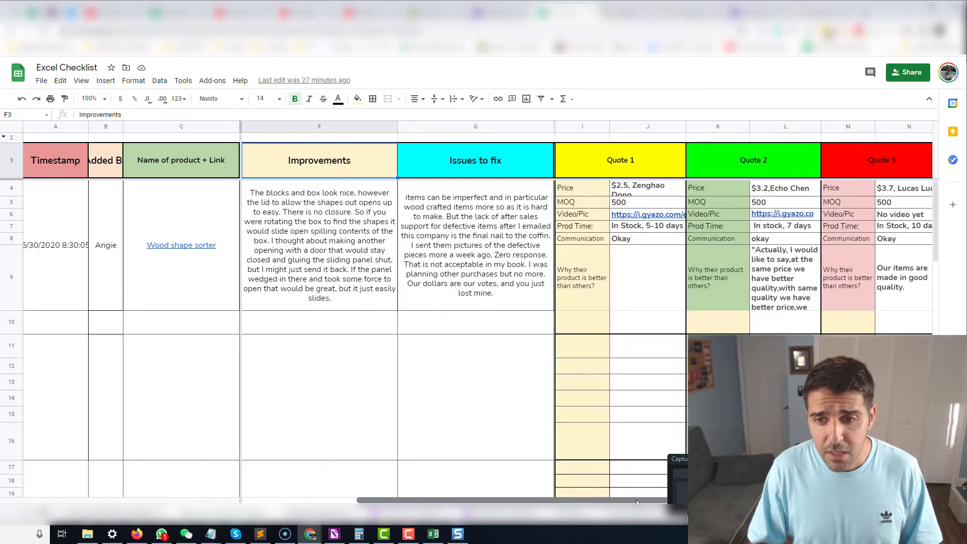
{"action": "scroll", "coordinate": [636, 499], "scroll_direction": "left", "scroll_amount": 2}
{"action": "scroll", "coordinate": [655, 486], "scroll_direction": "right", "scroll_amount": 2}
{"action": "left_click_drag", "start_coordinate": [704, 500], "coordinate": [805, 500]}
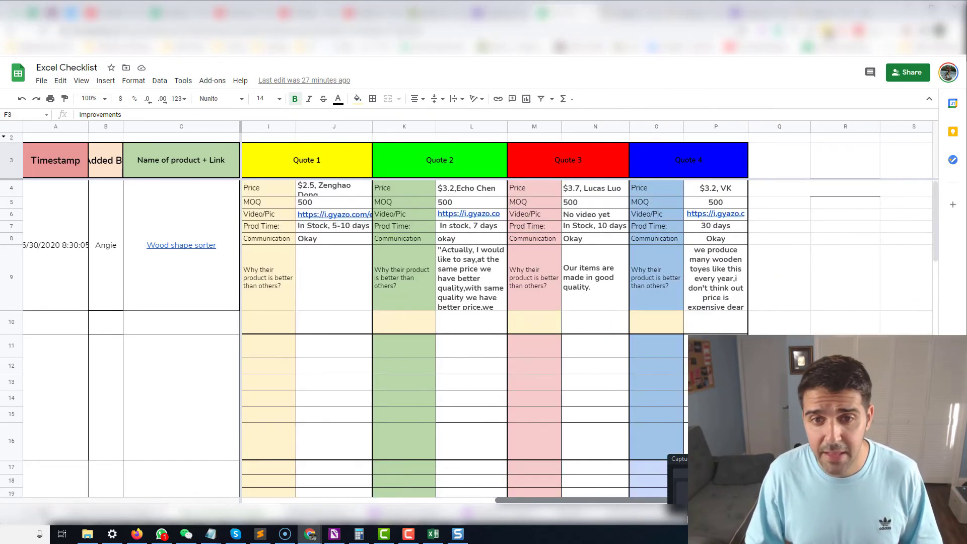
{"action": "left_click_drag", "start_coordinate": [315, 161], "coordinate": [280, 163]}
{"action": "left_click", "coordinate": [439, 166]}
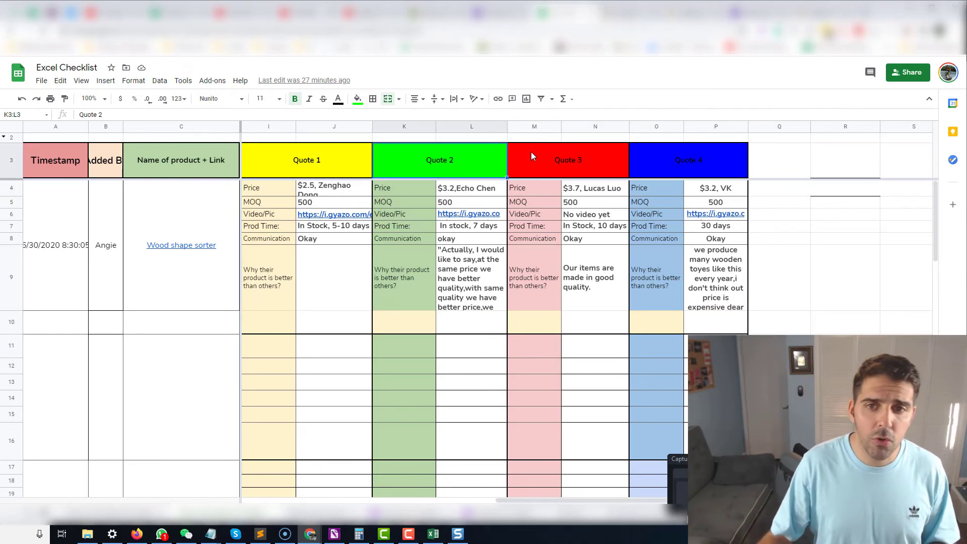
{"action": "left_click", "coordinate": [568, 157]}
{"action": "left_click", "coordinate": [700, 157]}
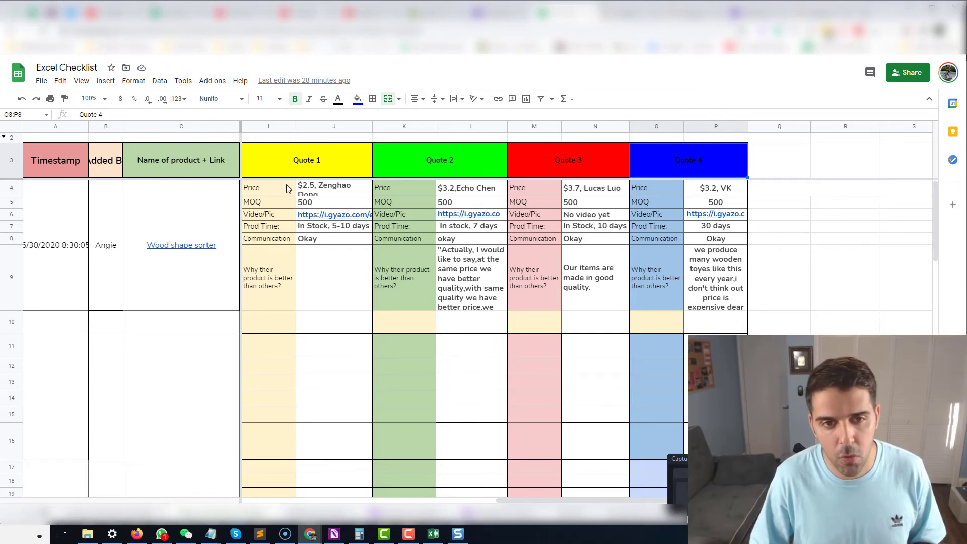
Check Quote 1's price field and view the product picture from its Video/Pic link, returning to the checklist
{"action": "left_click", "coordinate": [271, 201]}
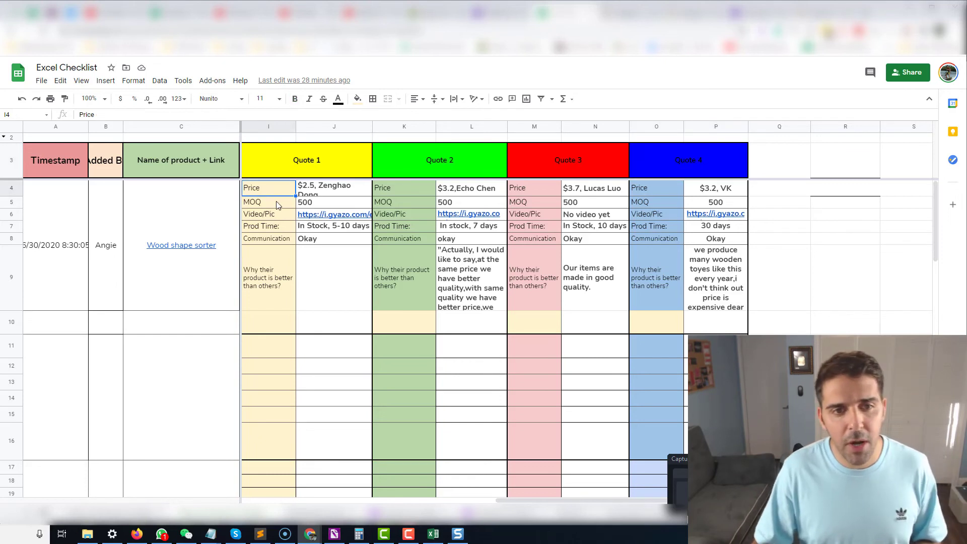
{"action": "left_click", "coordinate": [317, 215]}
{"action": "left_click", "coordinate": [330, 233]}
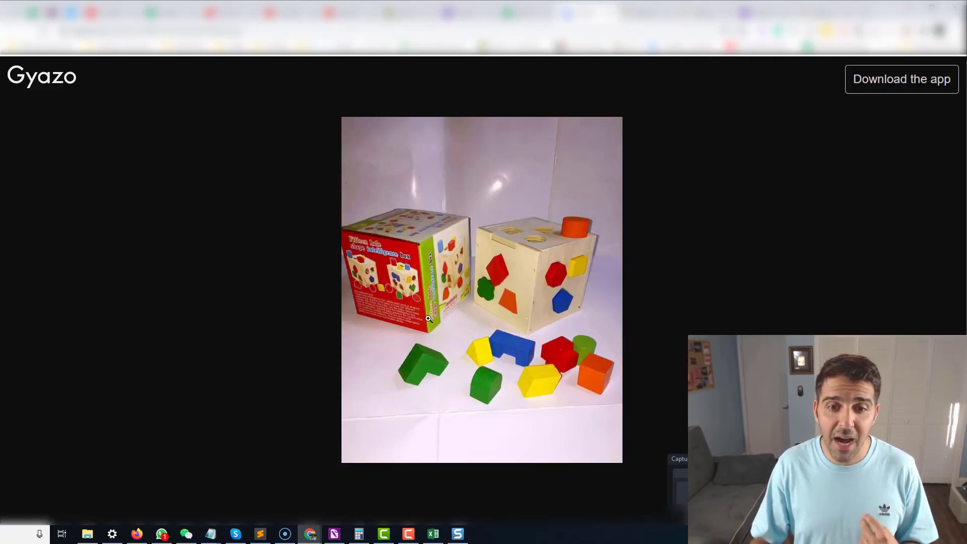
{"action": "left_click", "coordinate": [453, 162]}
{"action": "left_click", "coordinate": [452, 162]}
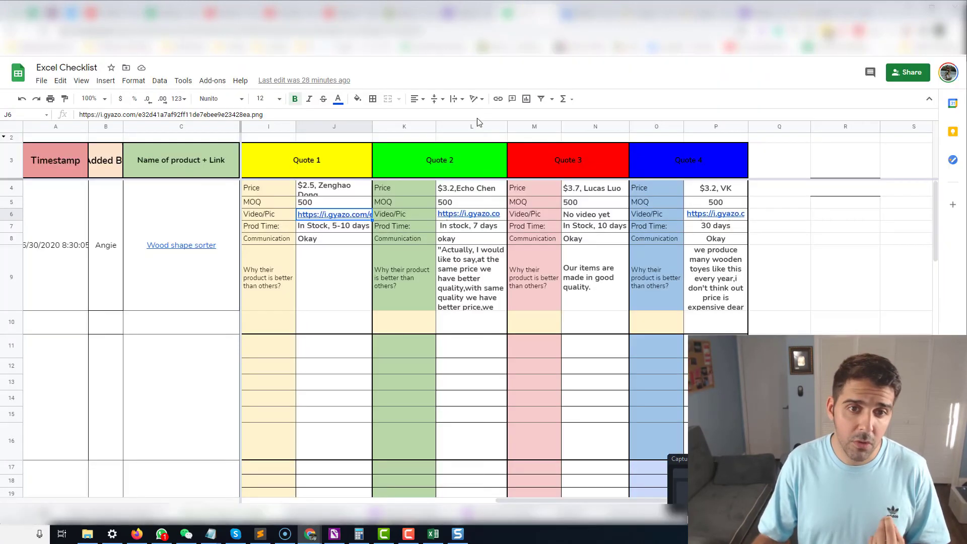
{"action": "left_click", "coordinate": [529, 12]}
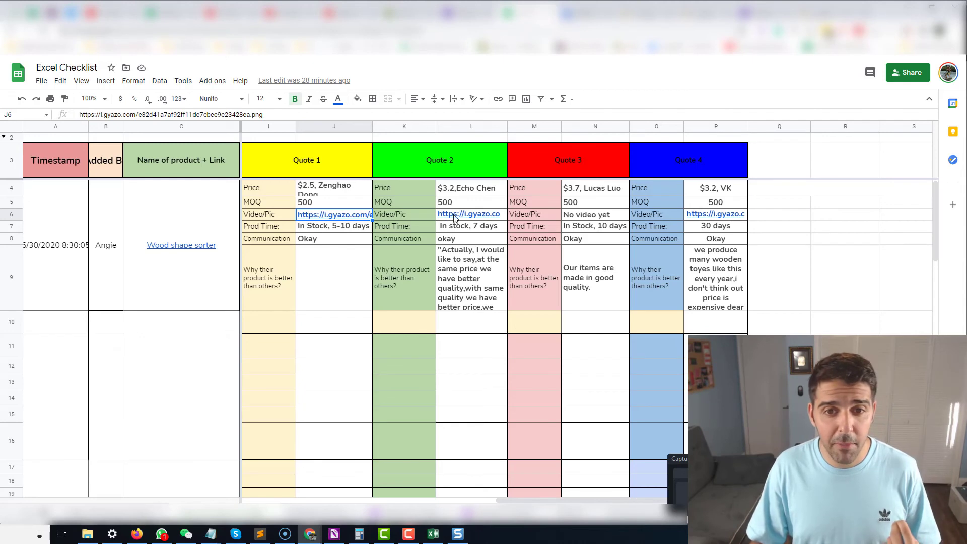
{"action": "left_click", "coordinate": [343, 232]}
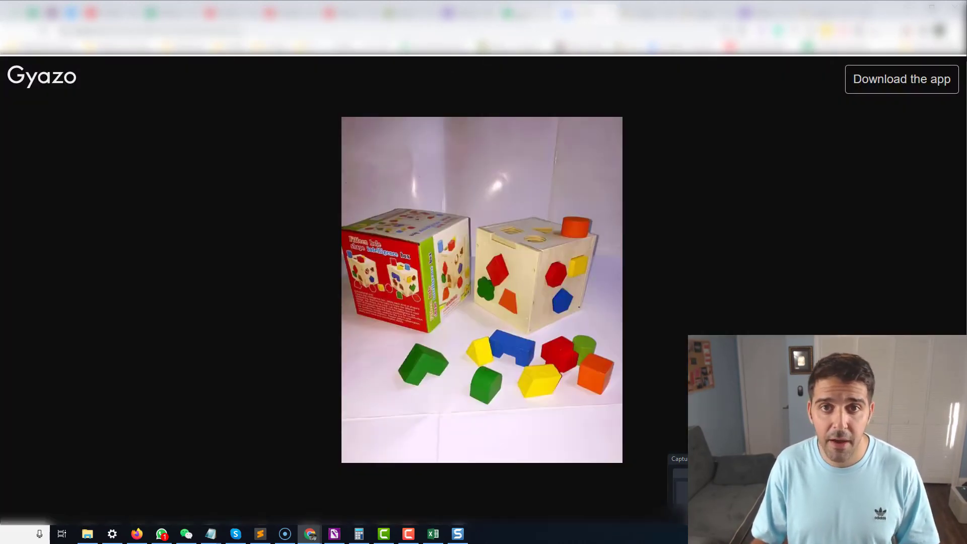
{"action": "left_click", "coordinate": [498, 12]}
Open Quote 2's Video/Pic link and compare its product pictures with the Quote 1 picture
{"action": "left_click", "coordinate": [490, 216]}
{"action": "left_click", "coordinate": [501, 235]}
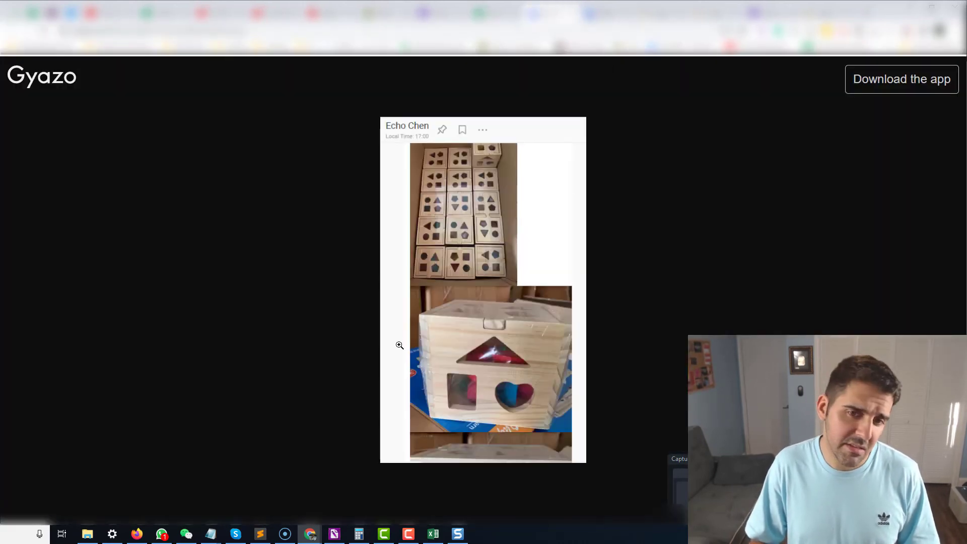
{"action": "left_click", "coordinate": [508, 15]}
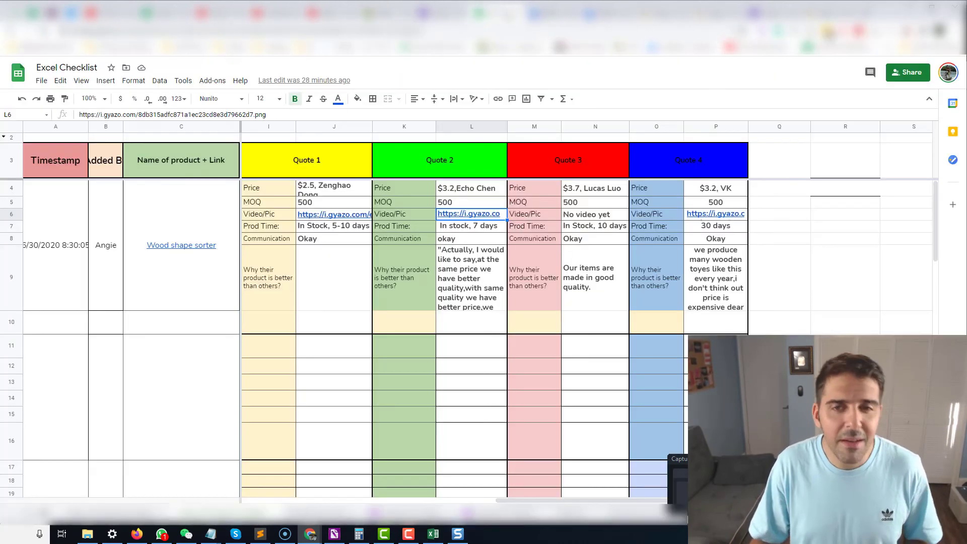
{"action": "left_click", "coordinate": [556, 14]}
{"action": "left_click", "coordinate": [599, 14]}
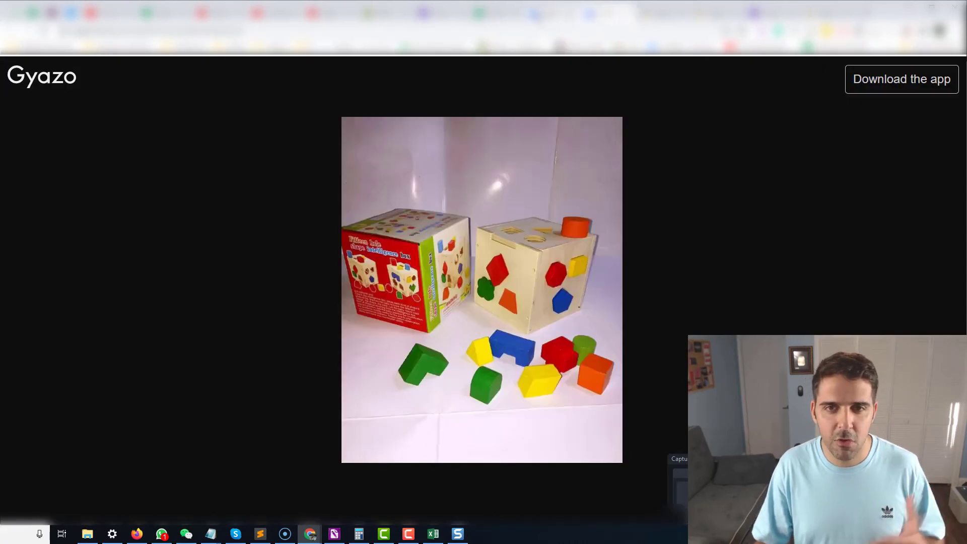
Return to the checklist, check Quote 1's production time field, and select the wood shape sorter's block of four quotes
{"action": "left_click", "coordinate": [508, 15]}
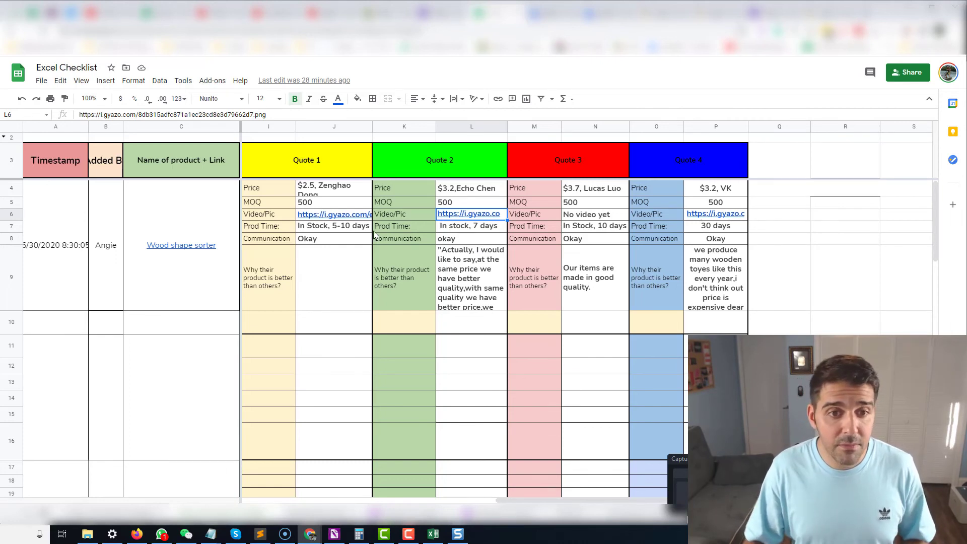
{"action": "left_click", "coordinate": [272, 230]}
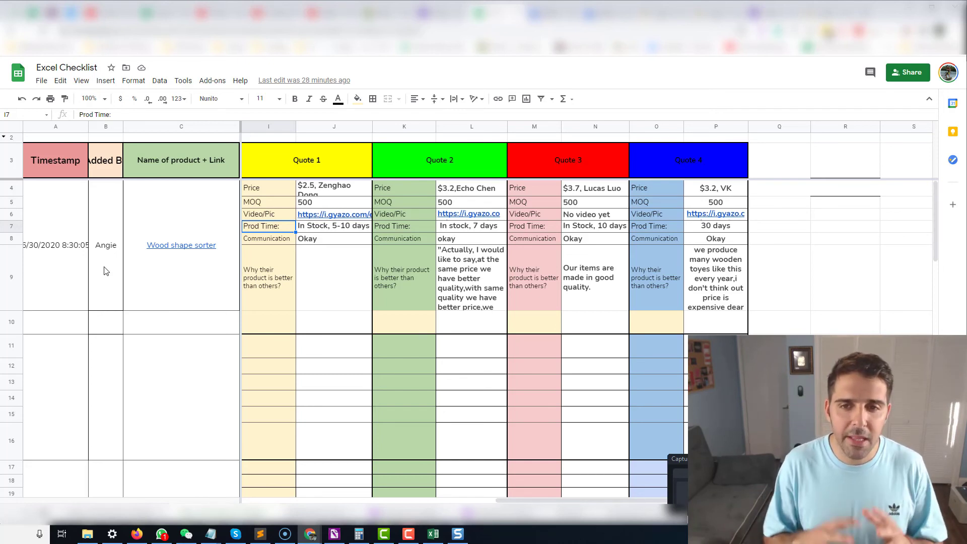
{"action": "left_click_drag", "start_coordinate": [271, 174], "coordinate": [697, 323]}
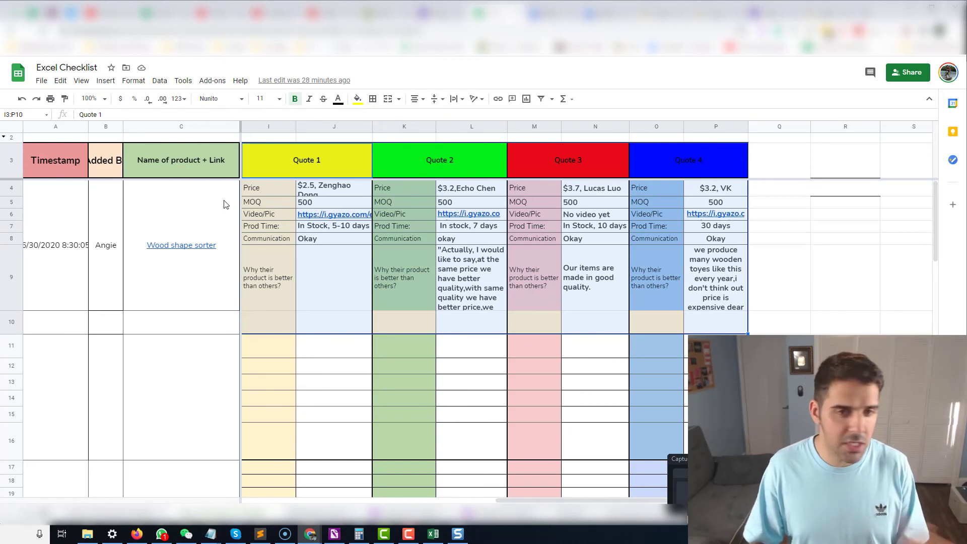